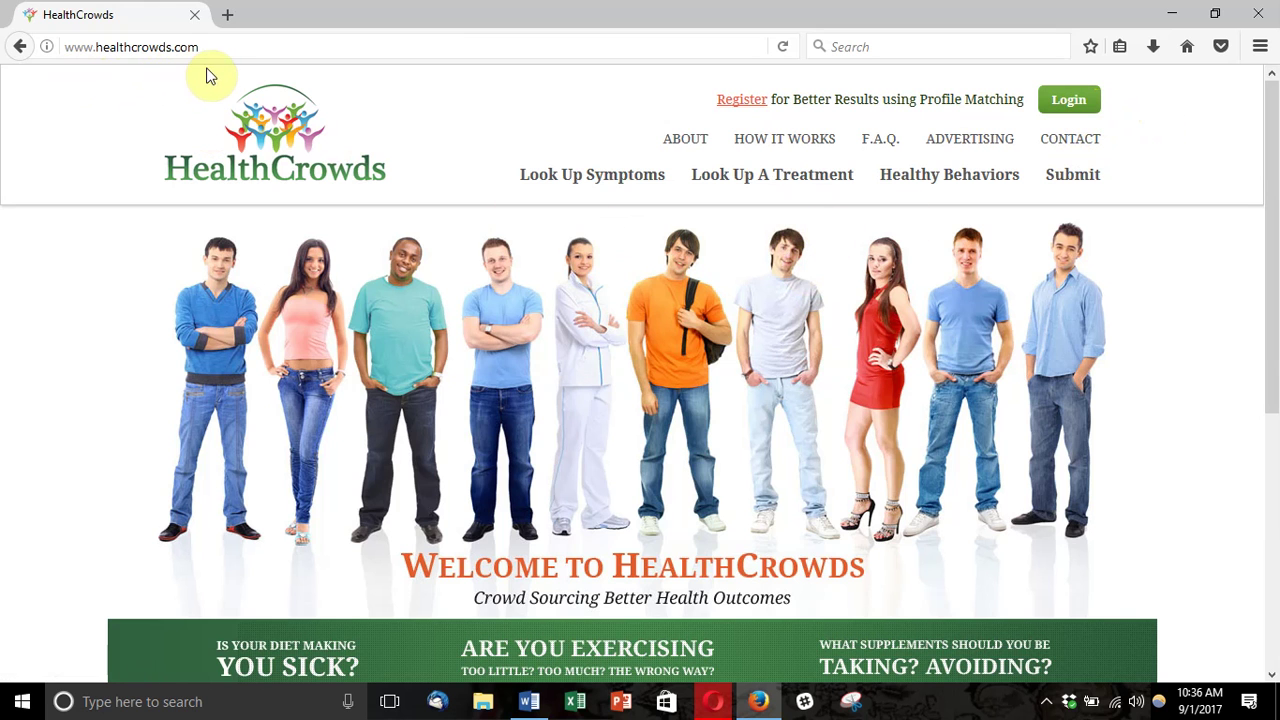
Step: Log in to the HealthCrowds site with the account's email address and password
click(1071, 106)
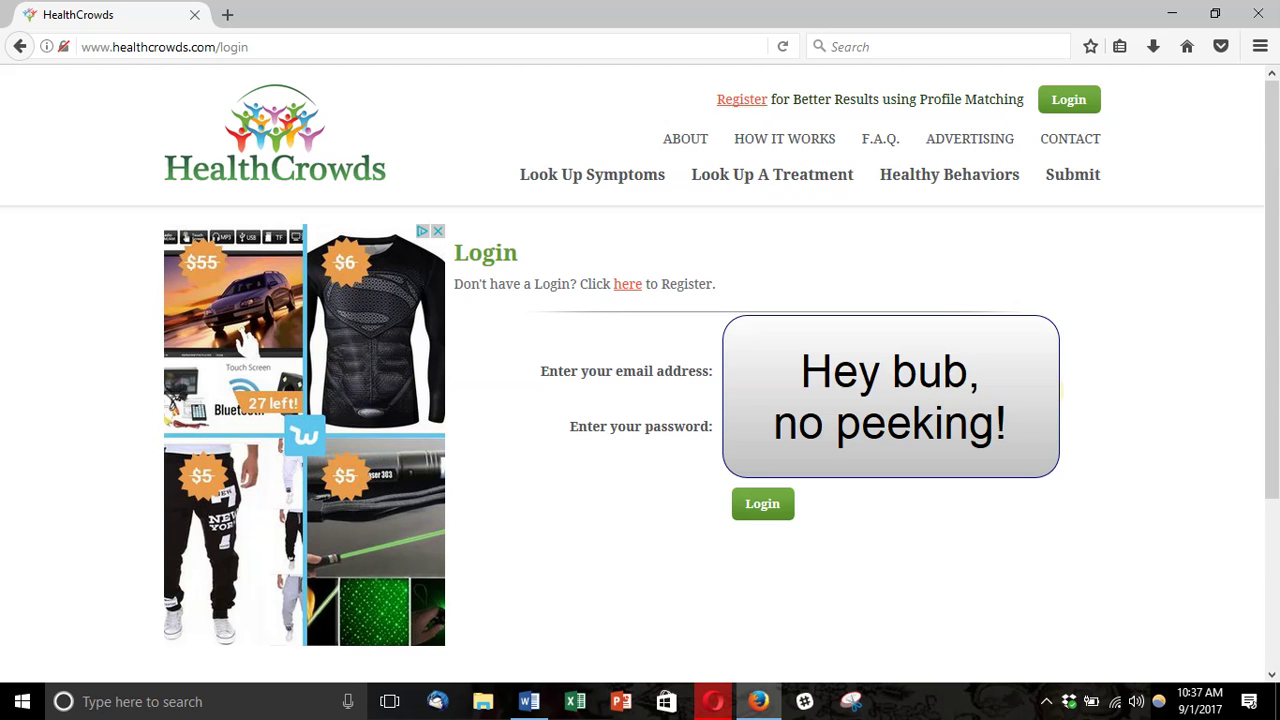
click(860, 426)
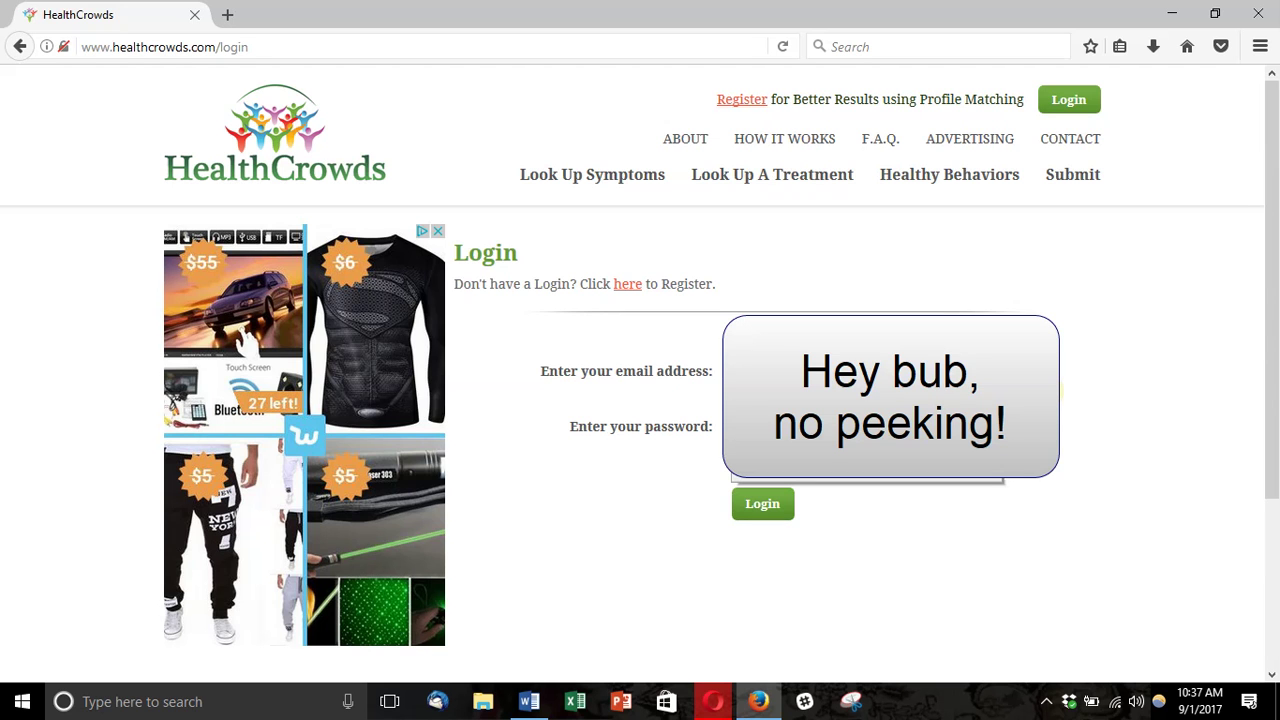
click(766, 513)
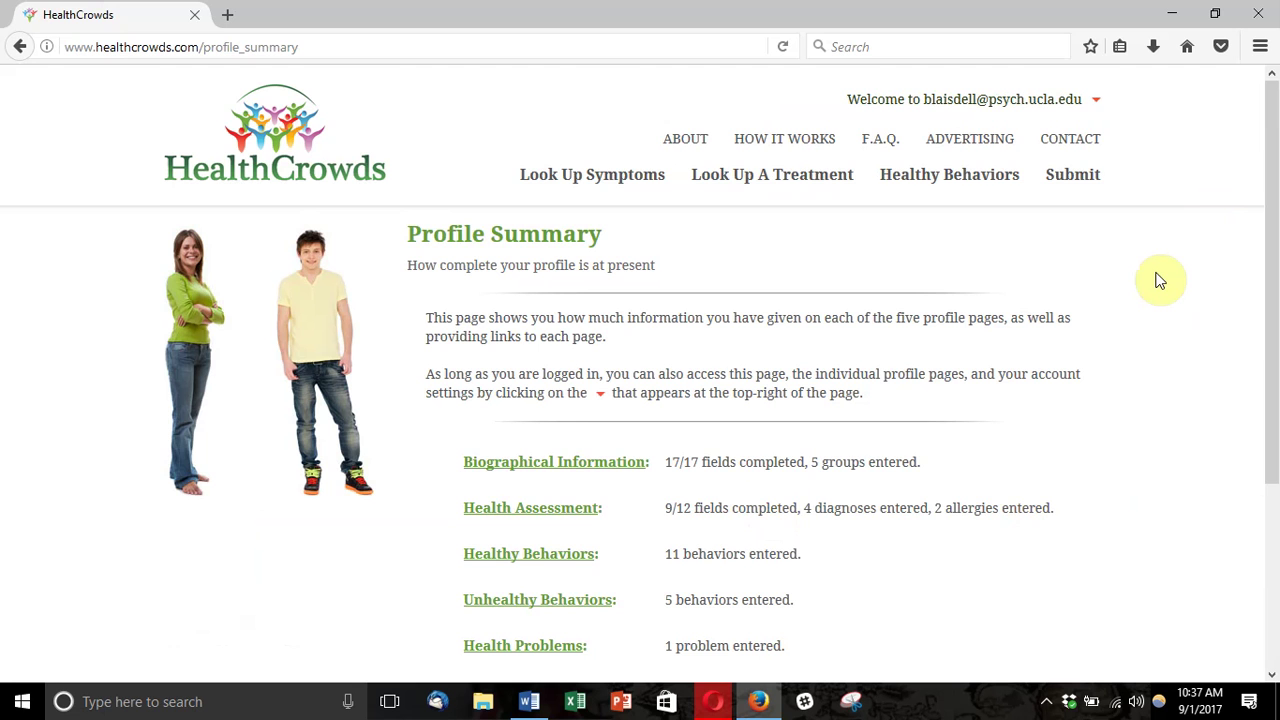
Step: Review the profile summary and open the submission form for the effects of taking a treatment
scroll(1133, 366, down, 1)
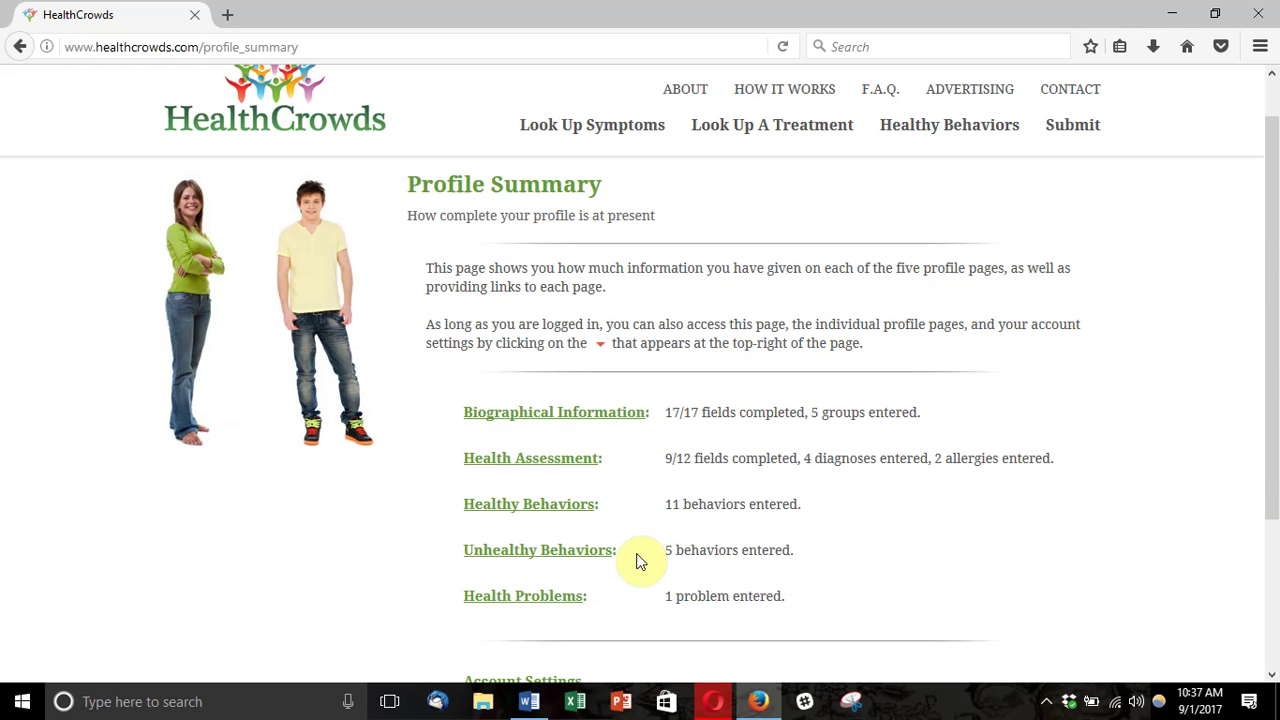
scroll(641, 562, down, 2)
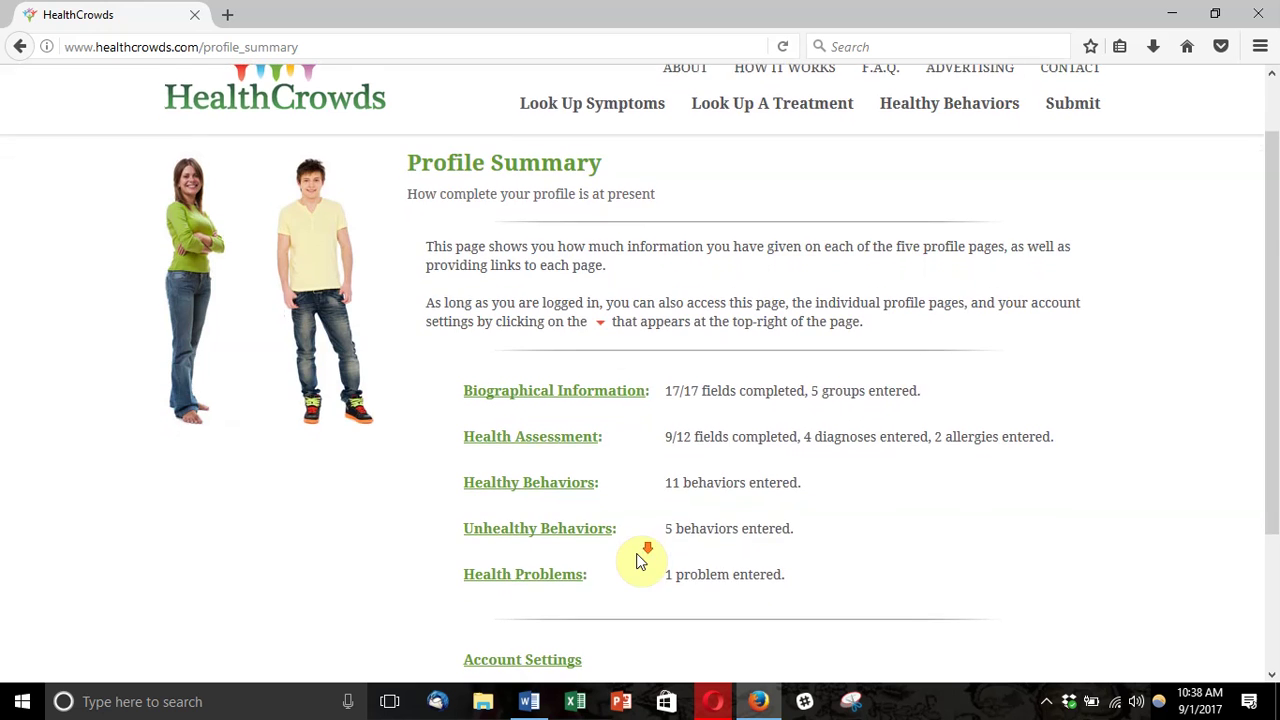
scroll(641, 562, down, 3)
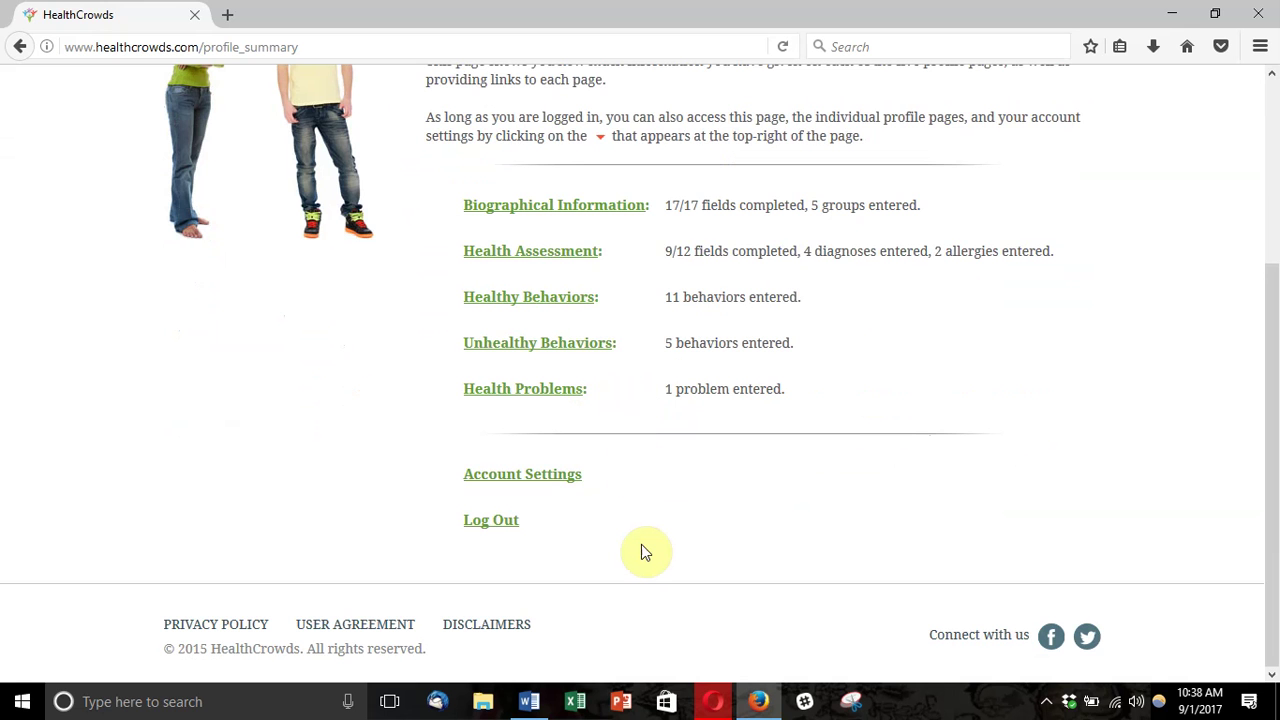
scroll(641, 544, up, 1)
scroll(641, 544, up, 2)
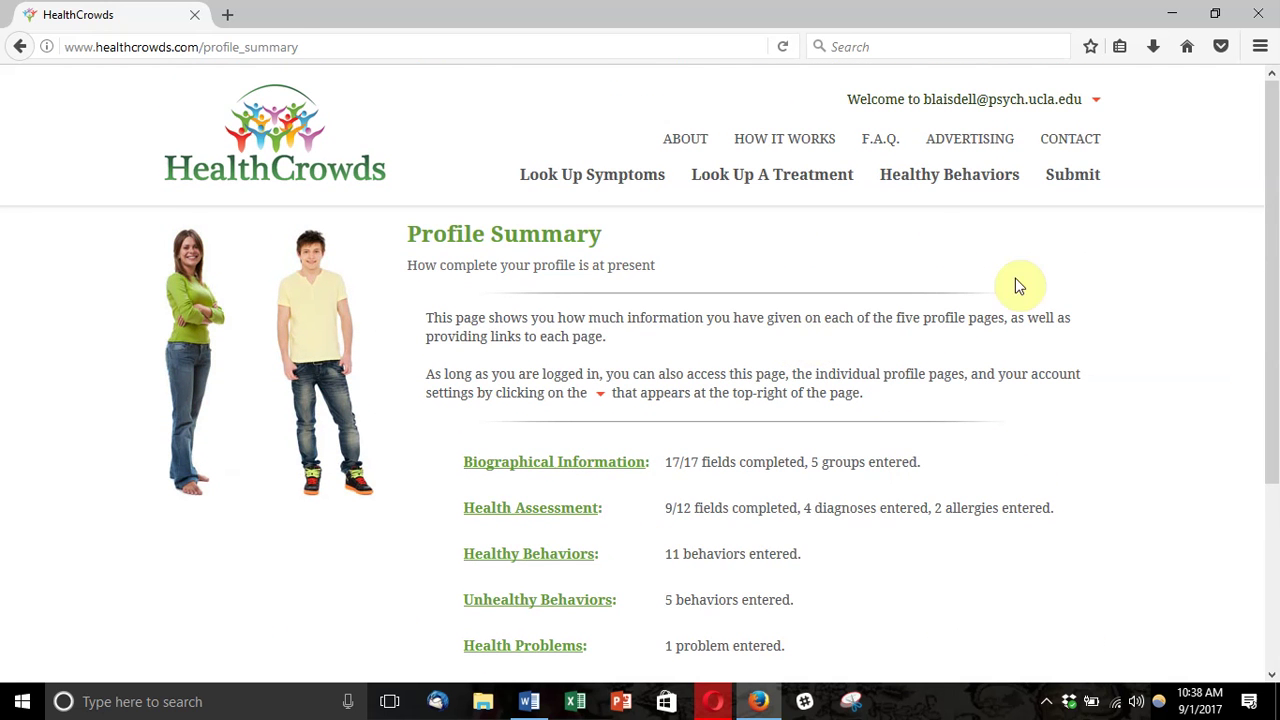
click(1073, 176)
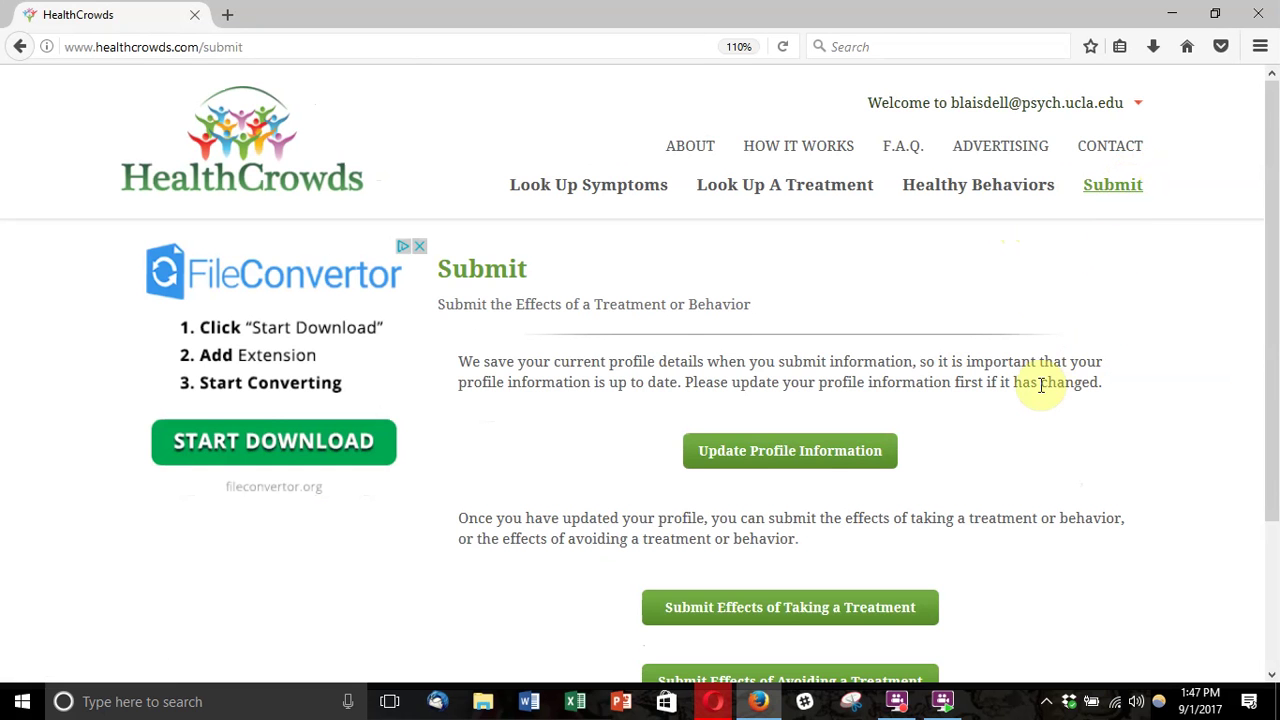
scroll(1020, 449, down, 1)
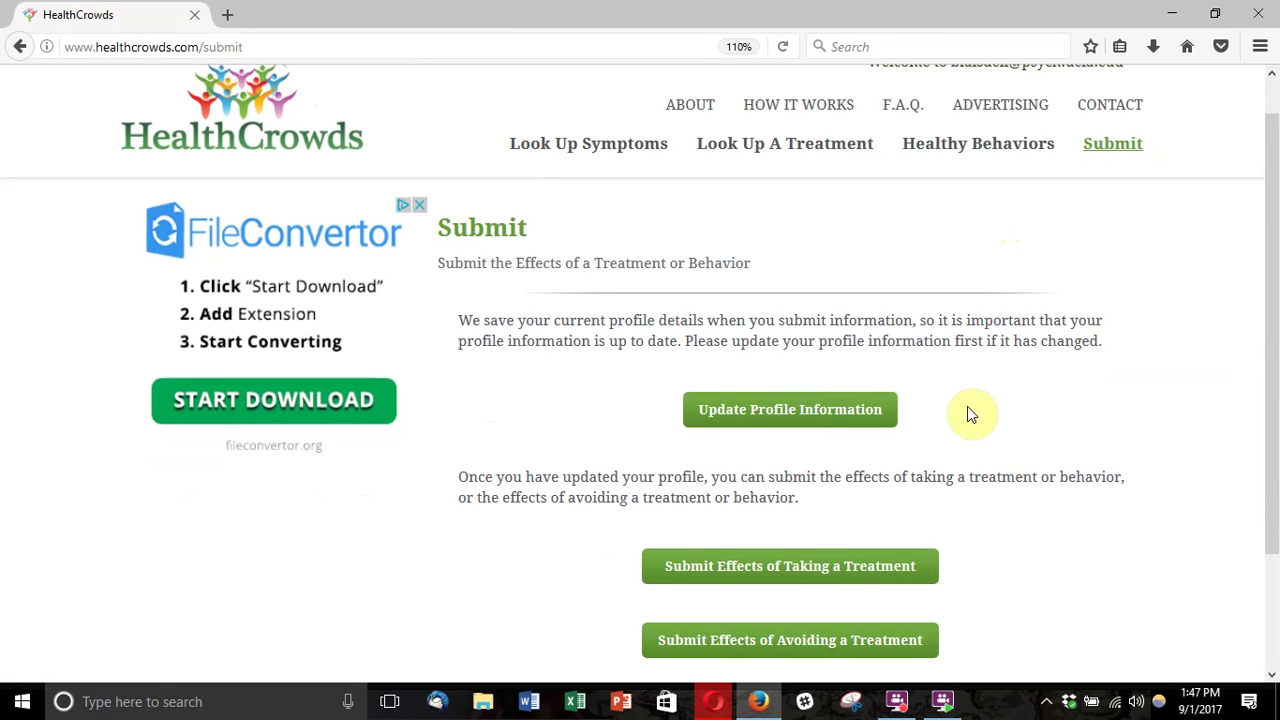
scroll(942, 410, down, 1)
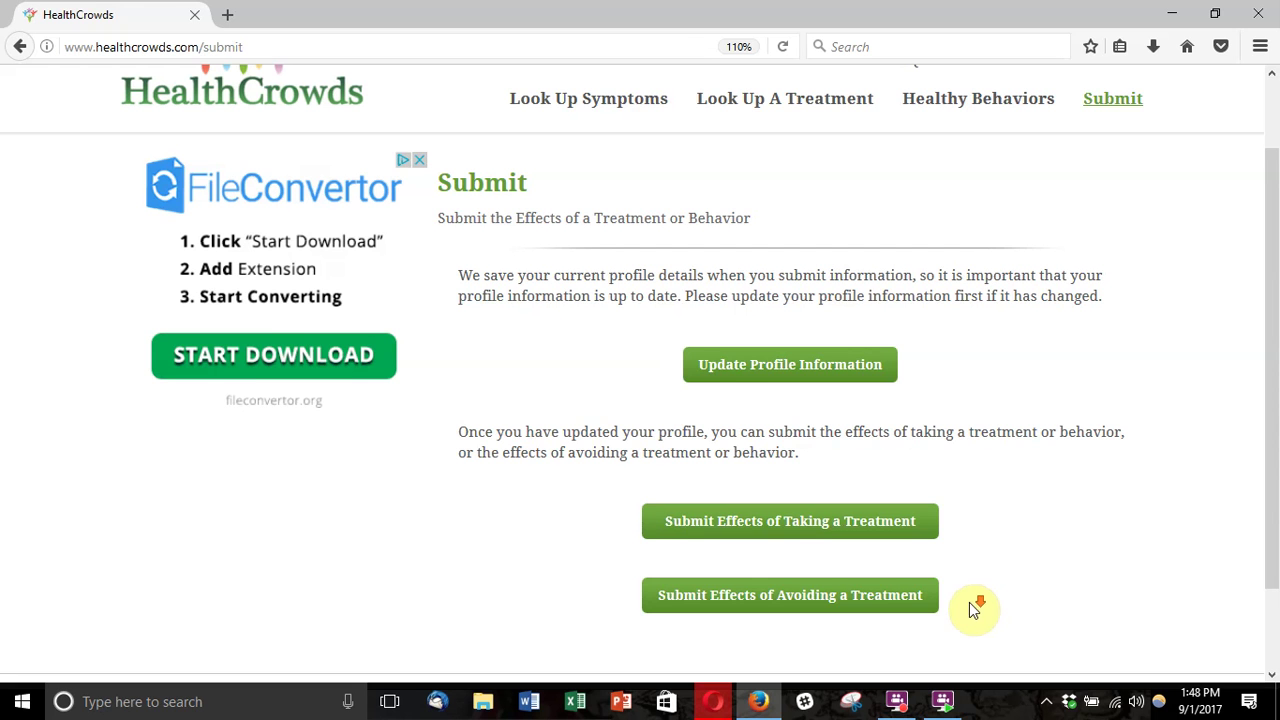
key(ctrl+plus)
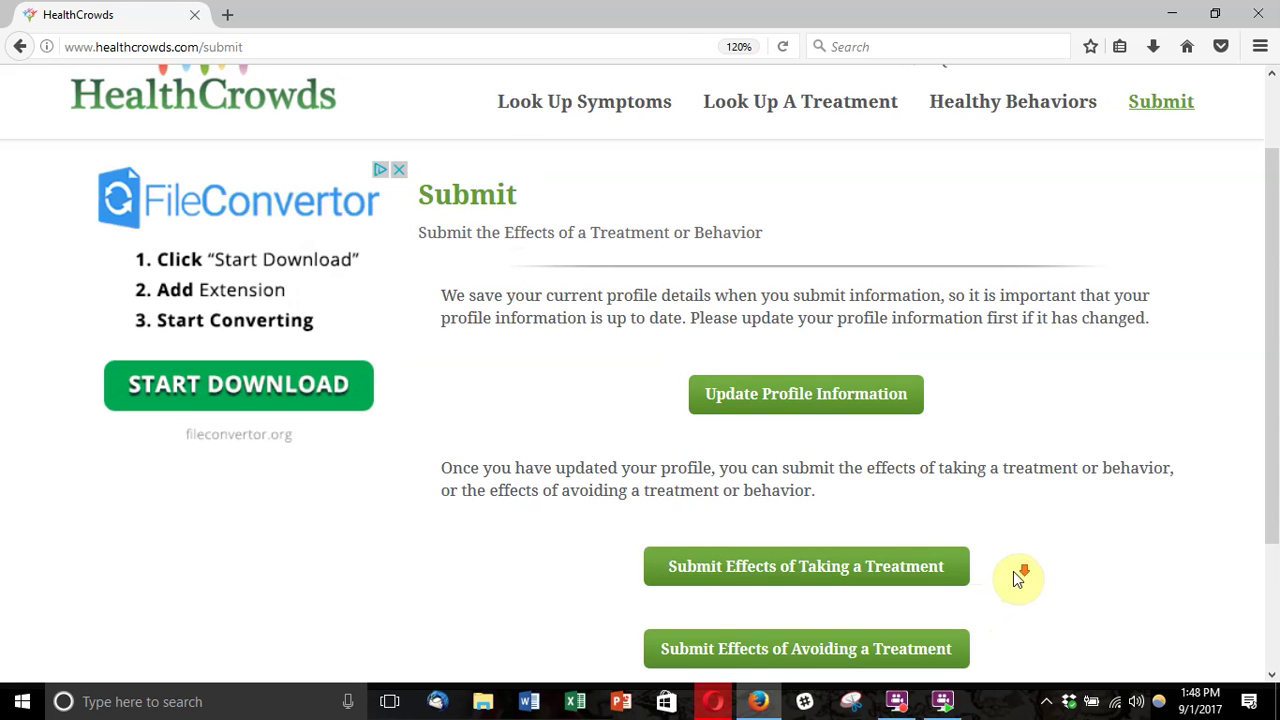
key(ctrl+minus)
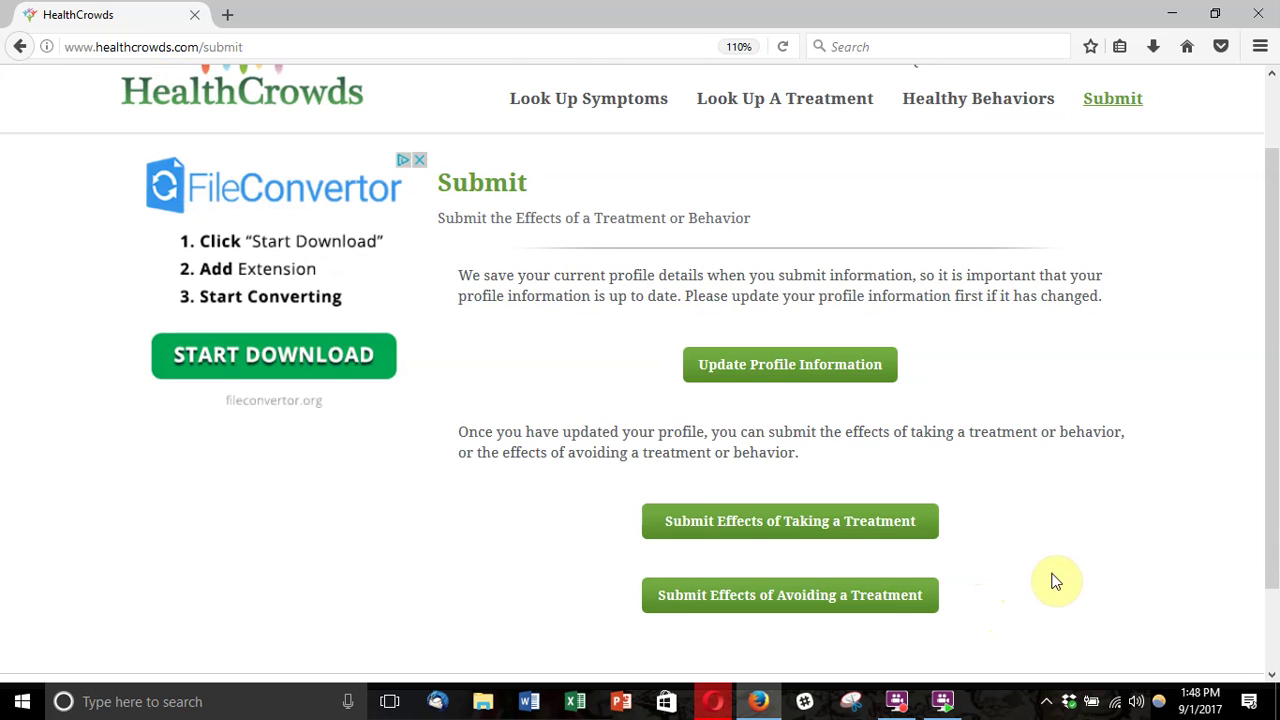
click(916, 537)
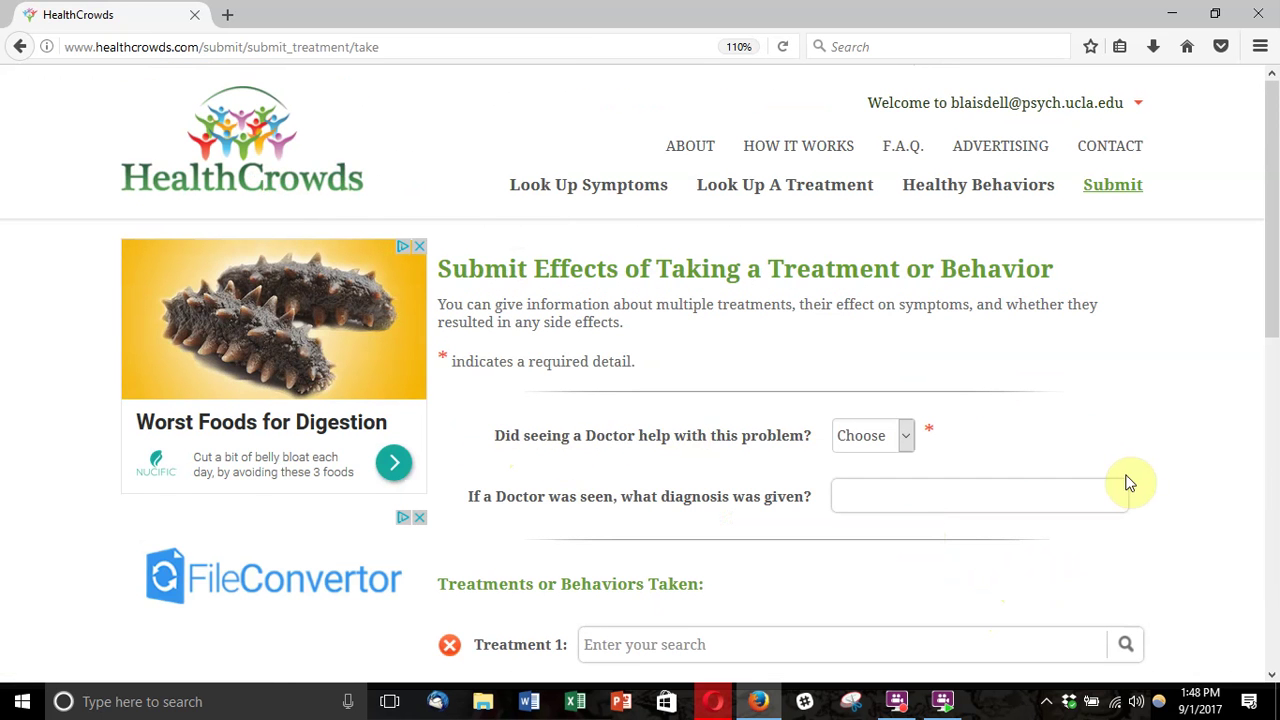
Step: Answer No to the question whether seeing a doctor helped with this problem
scroll(1195, 543, down, 1)
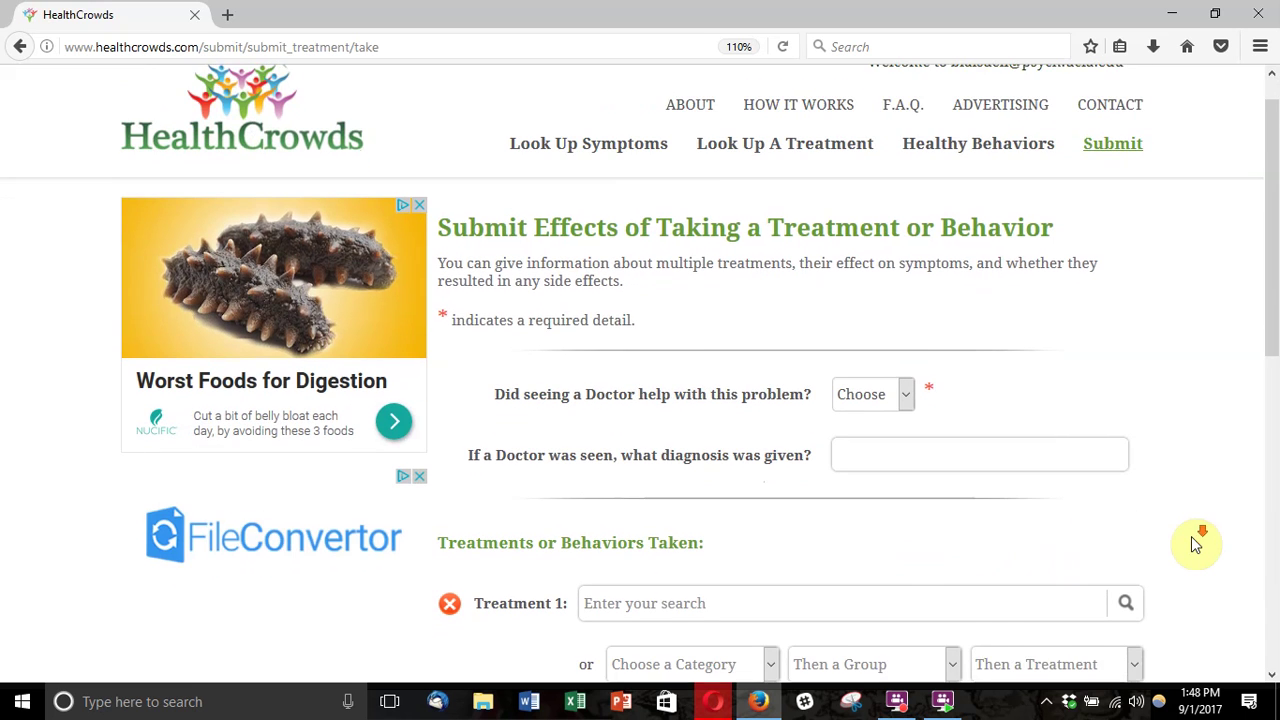
scroll(1194, 540, down, 1)
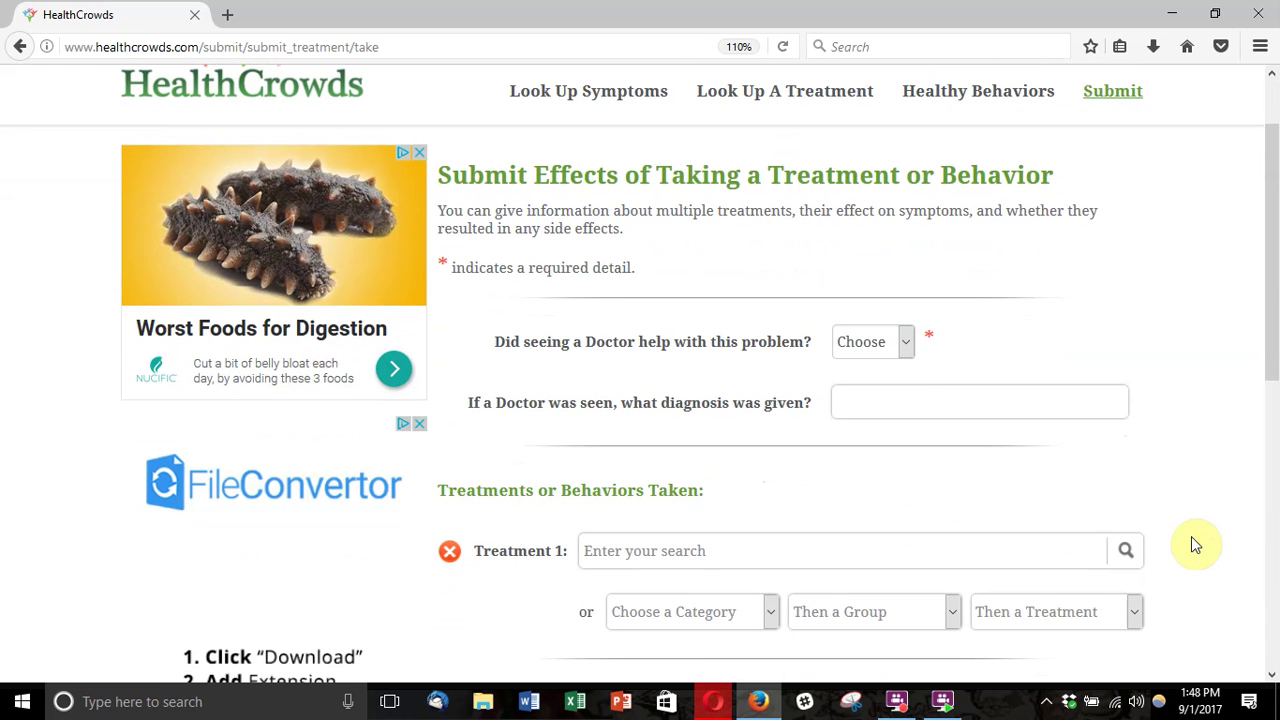
click(907, 344)
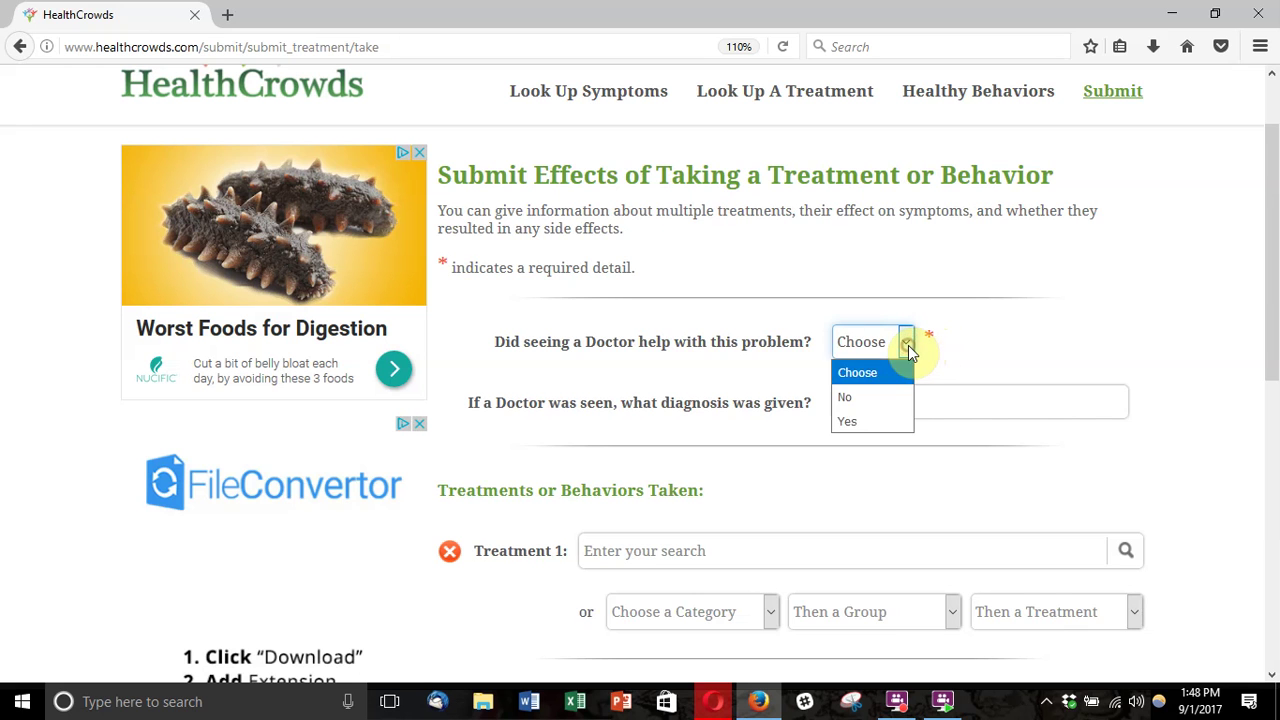
click(855, 398)
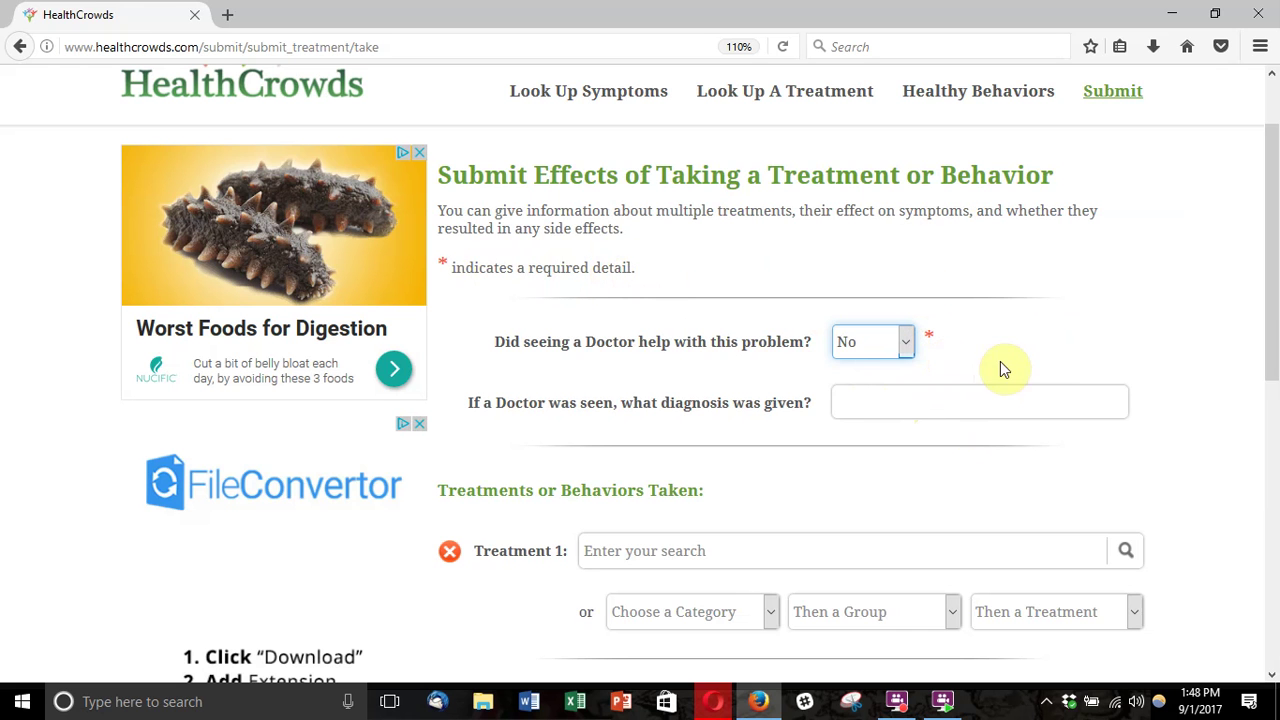
Step: Search for "meditation" and set Treatment 1 to Lifestyle > Meditation > Listen To Music
scroll(1205, 443, down, 1)
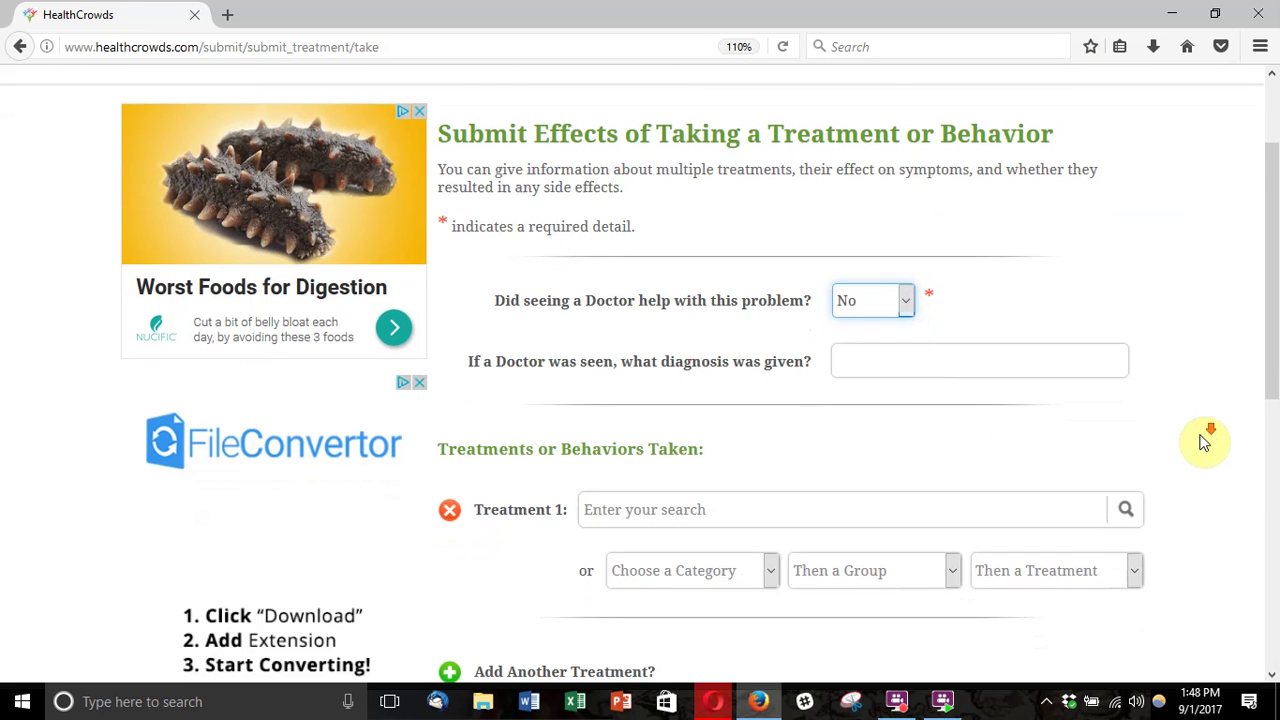
scroll(1205, 443, down, 2)
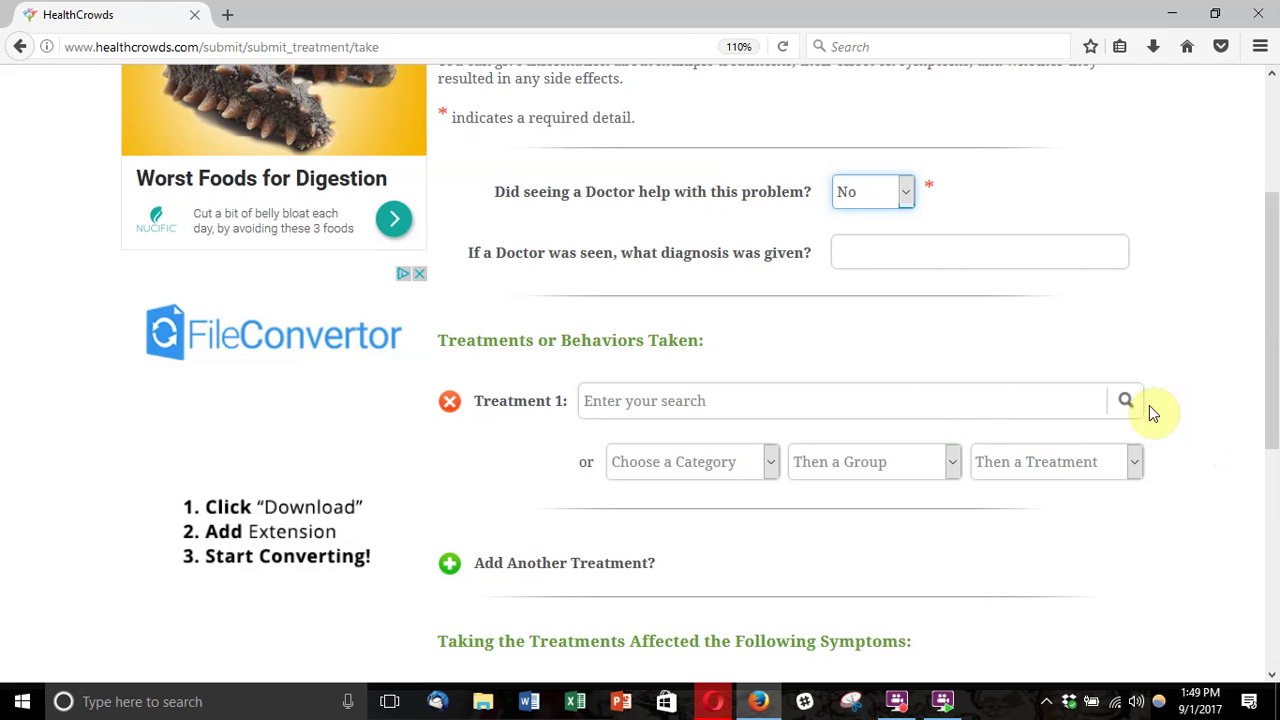
click(852, 401)
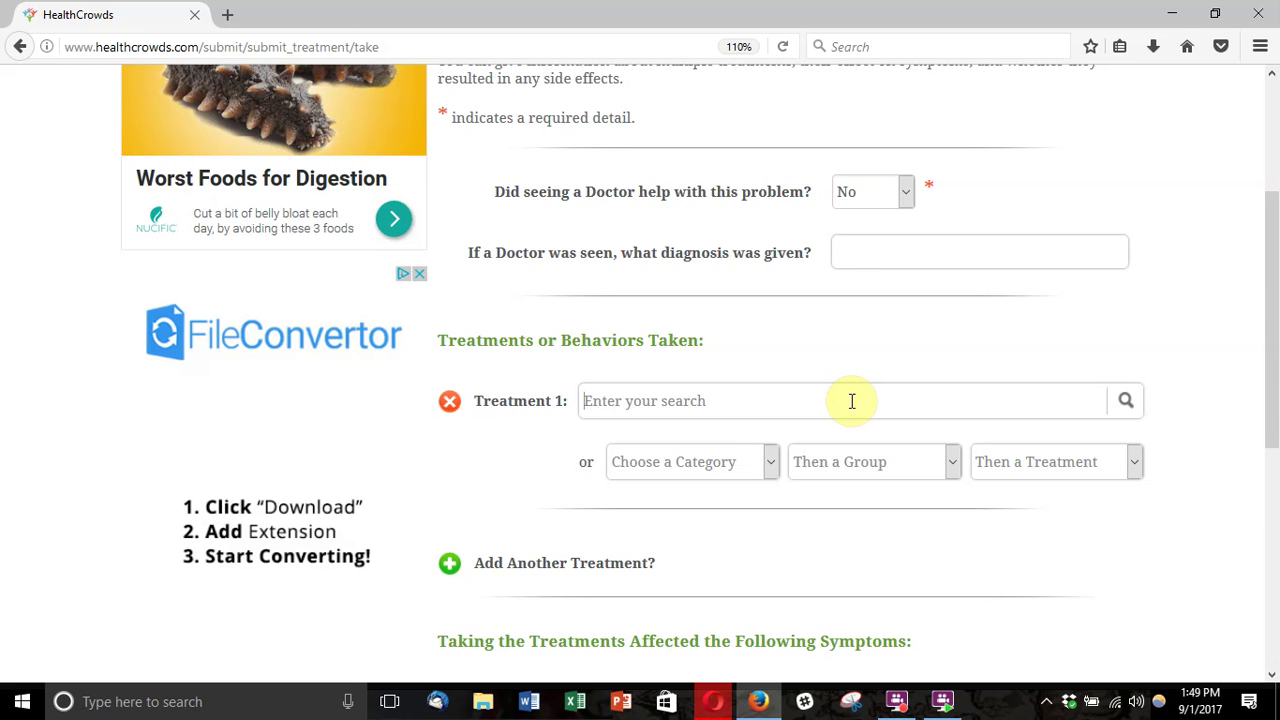
text(medi)
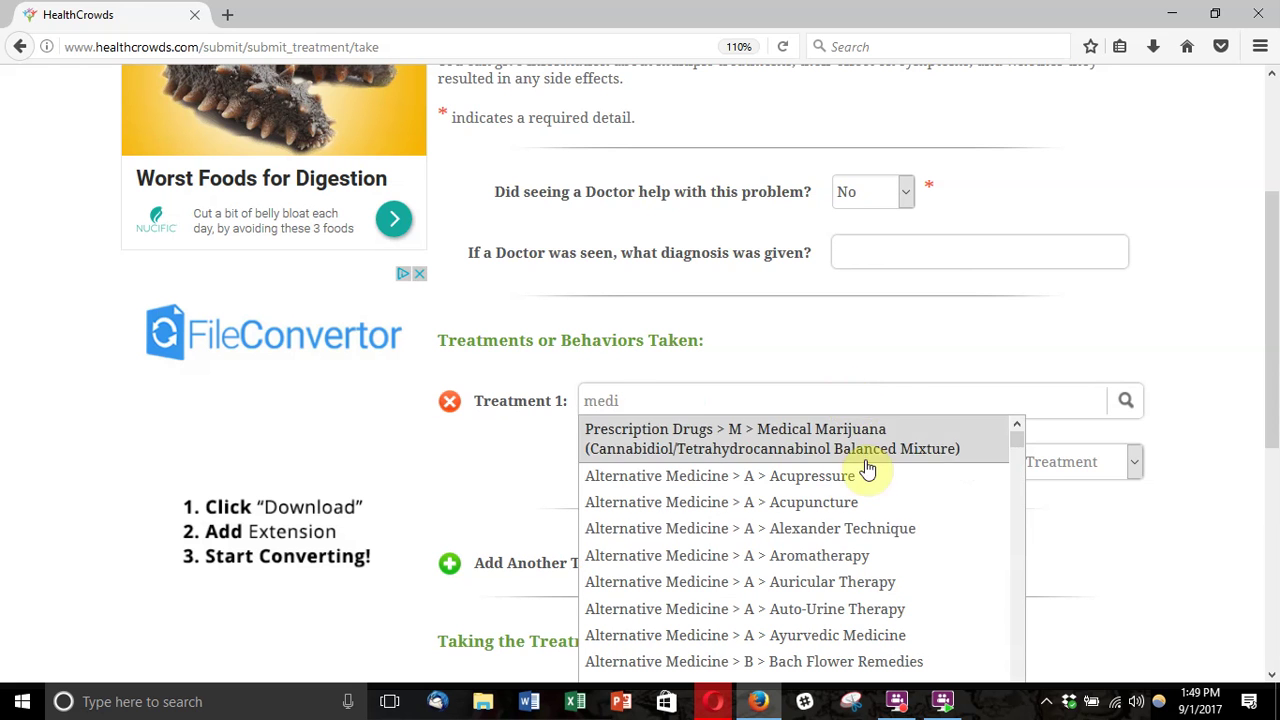
text(tation)
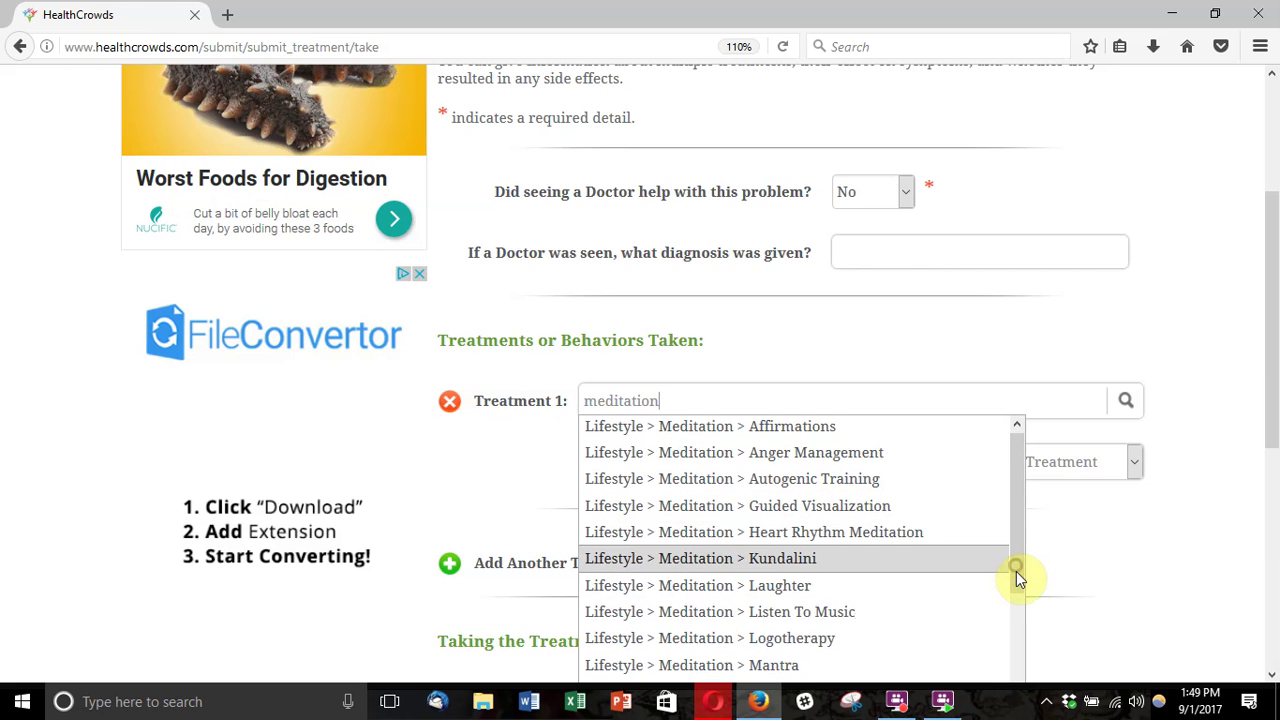
scroll(1014, 580, down, 2)
drag(1011, 607, 998, 631)
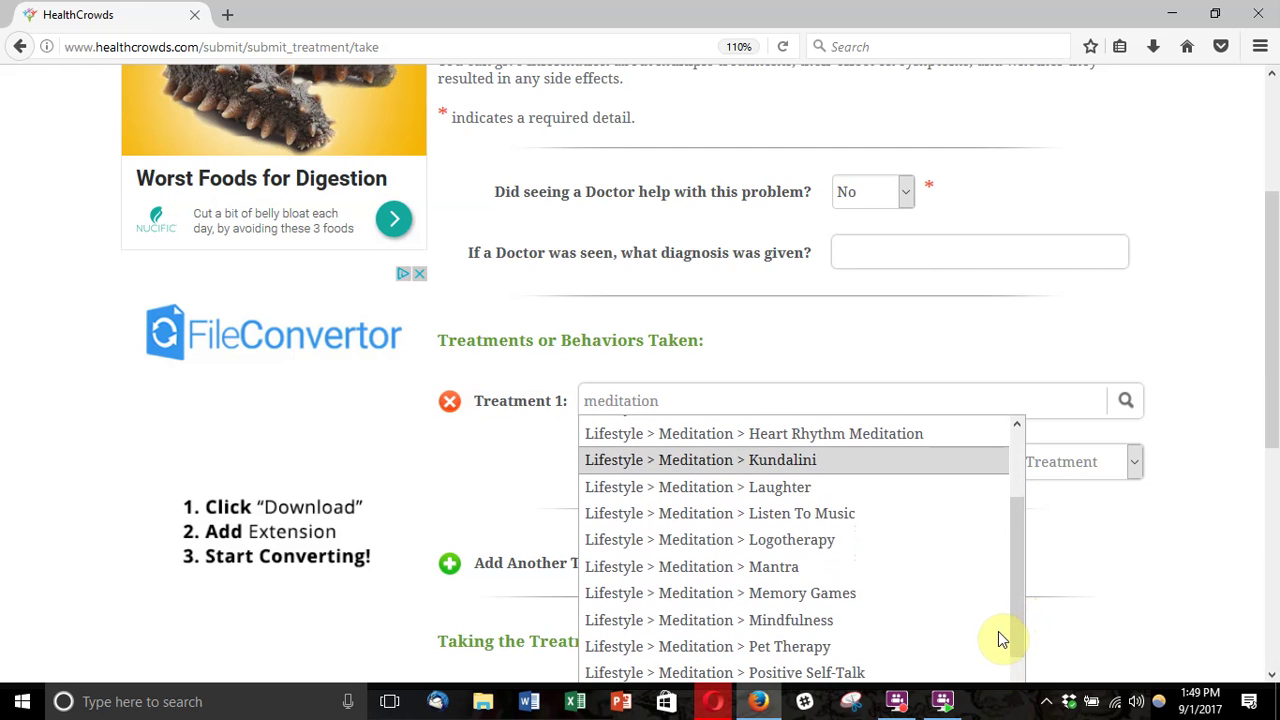
click(843, 514)
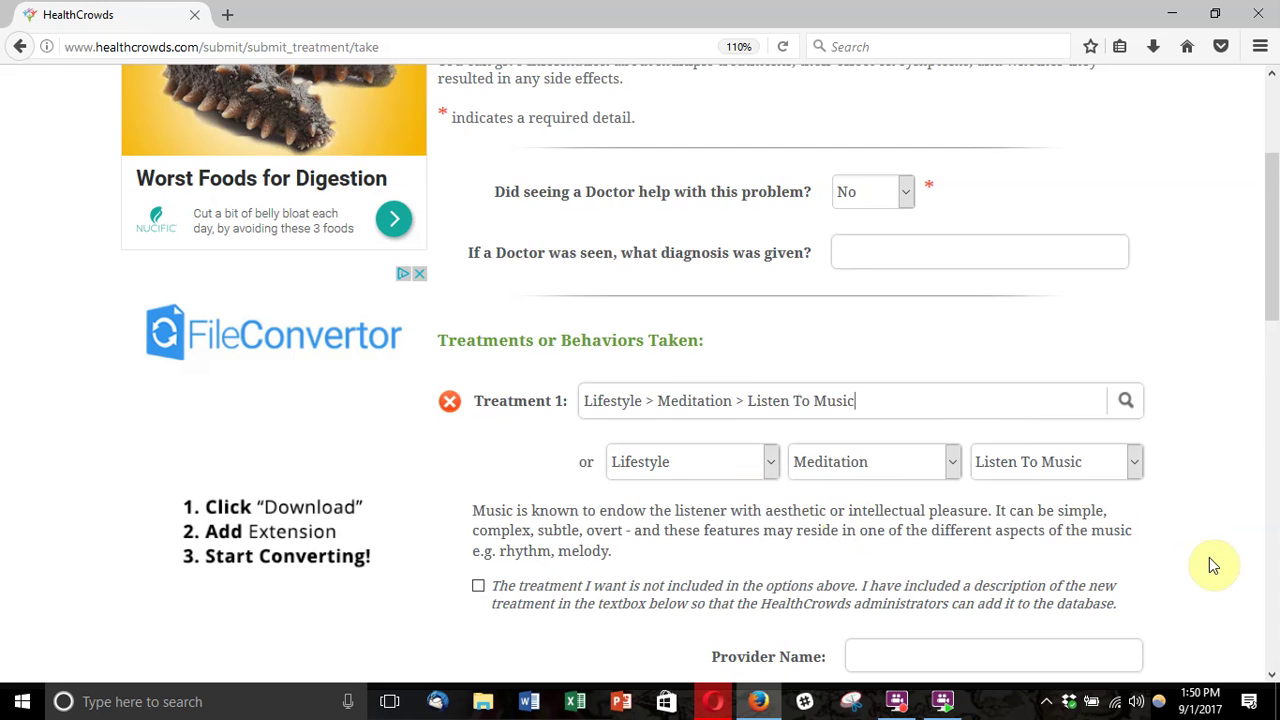
Step: Set the treatment's daily schedule to During The Day and its calendar schedule to 1 Day Per Fortnight
scroll(1209, 565, down, 3)
scroll(1209, 557, down, 3)
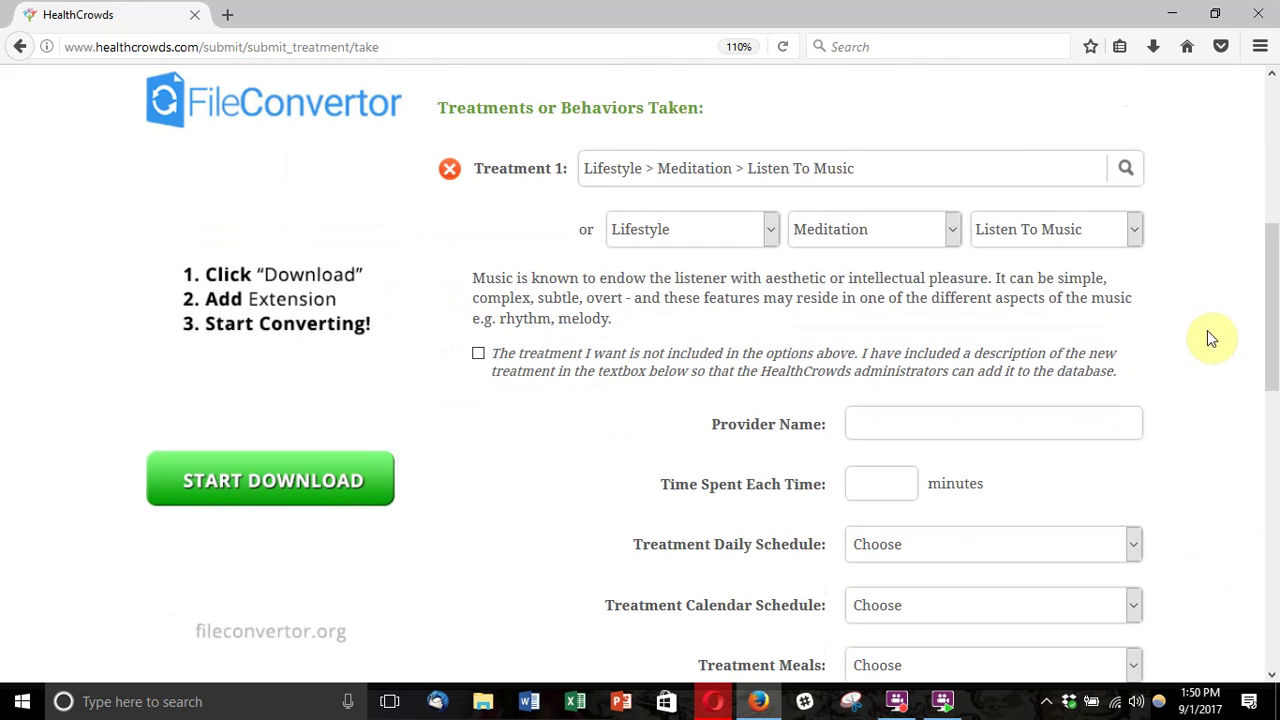
scroll(1185, 476, down, 1)
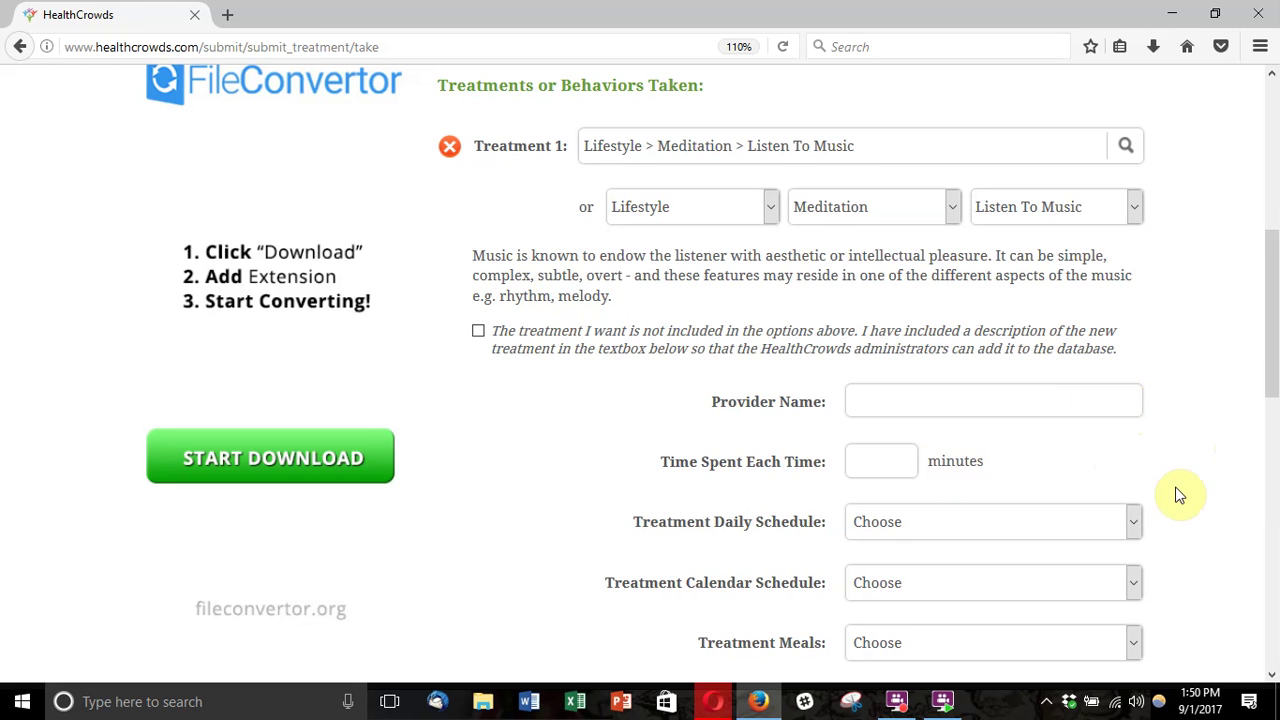
scroll(1180, 492, down, 2)
scroll(1180, 492, down, 1)
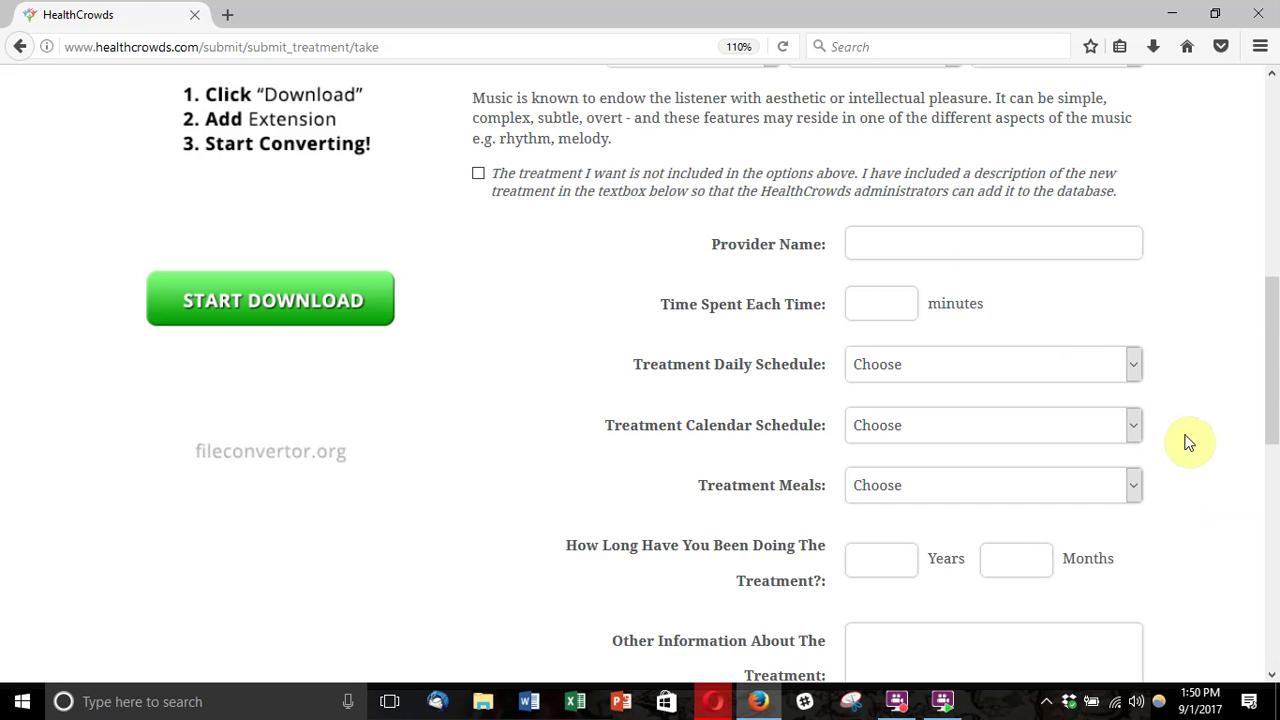
click(1134, 366)
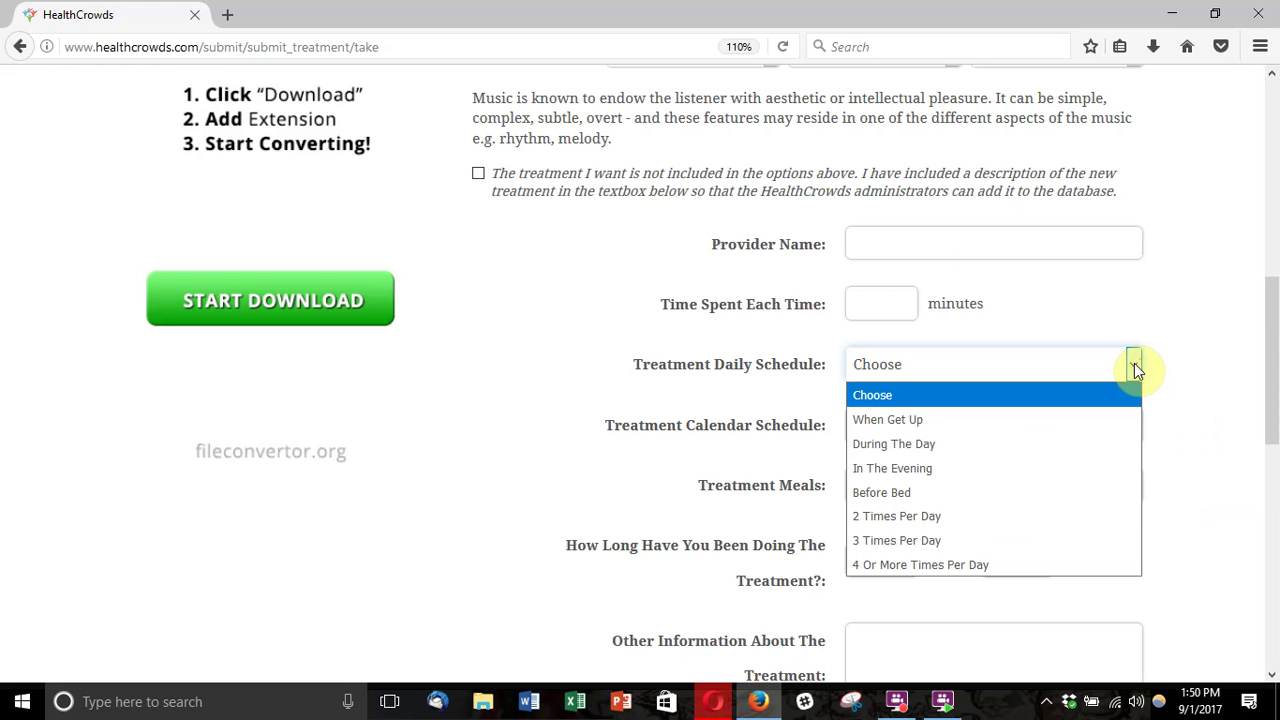
click(941, 444)
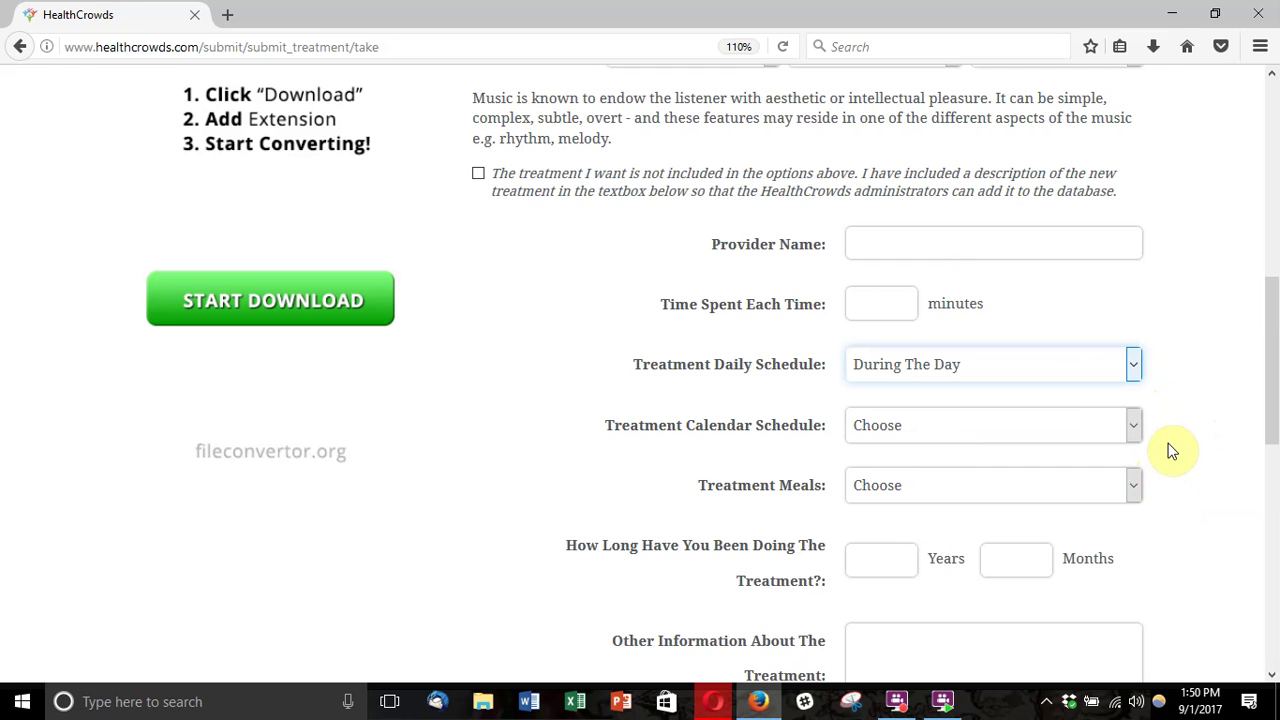
click(1134, 428)
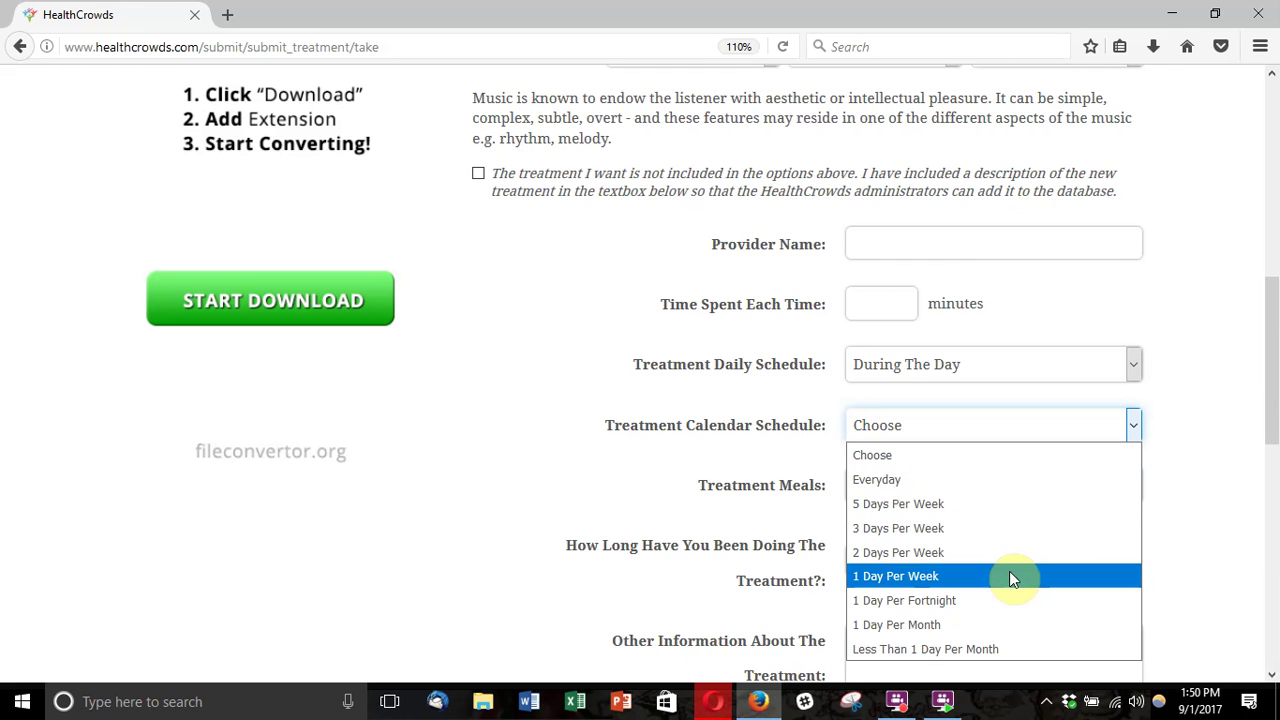
click(950, 600)
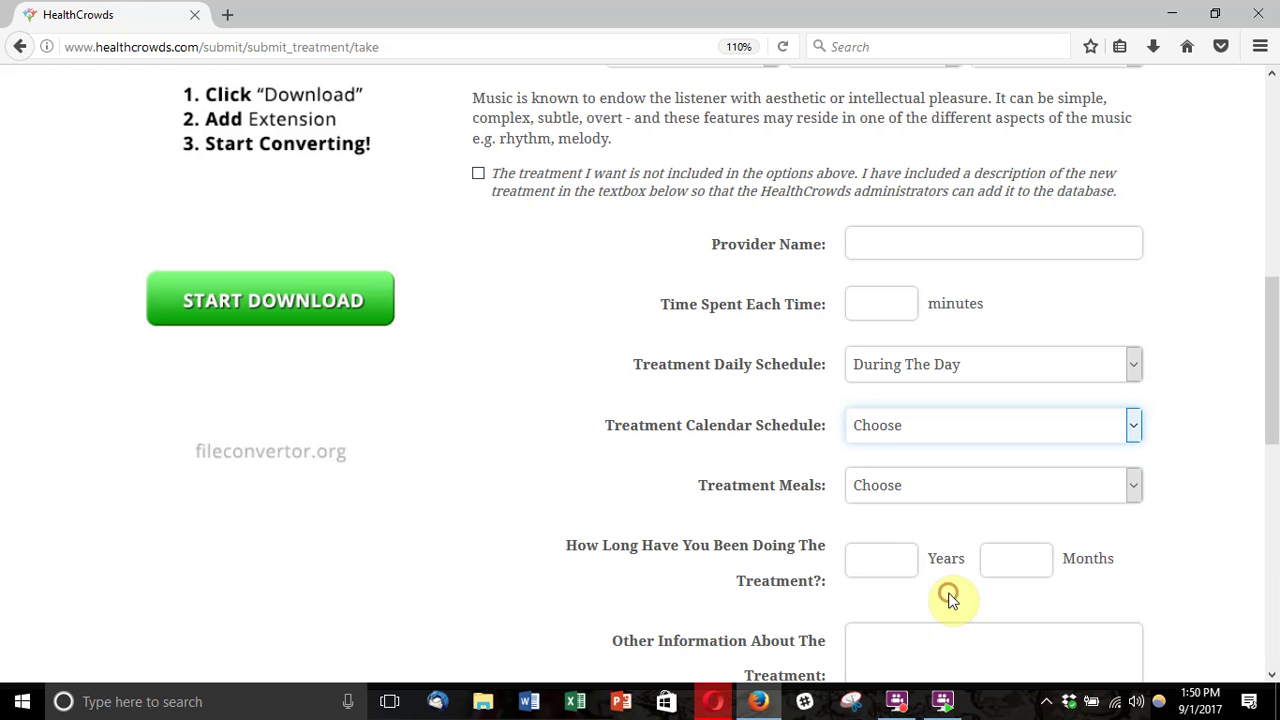
Step: Look at the available Treatment Meals options without choosing one
scroll(1208, 508, down, 2)
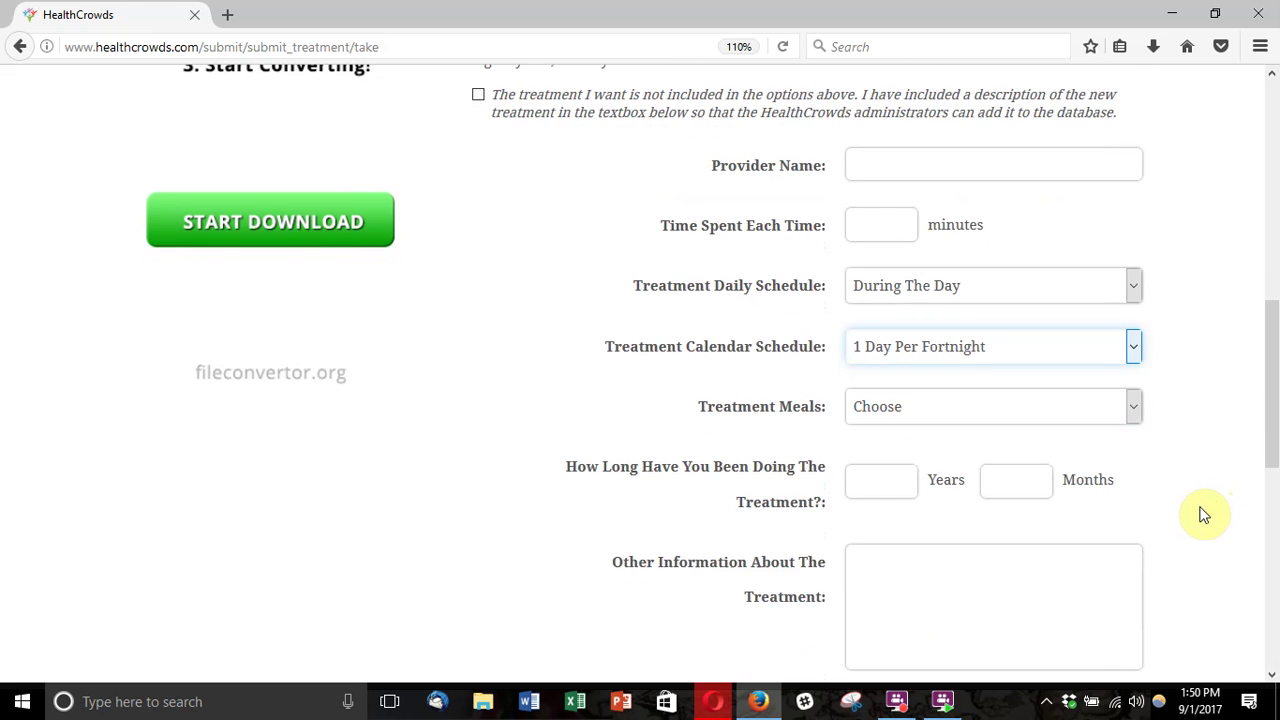
scroll(1206, 514, down, 1)
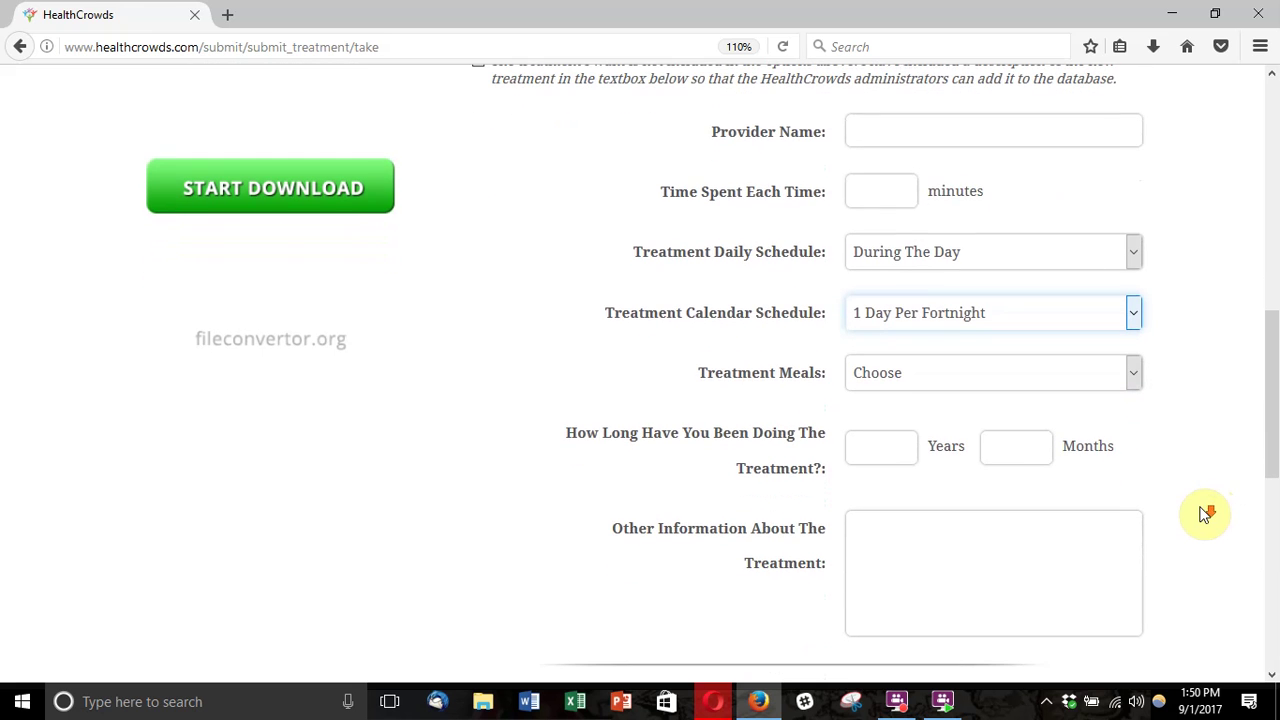
click(1135, 377)
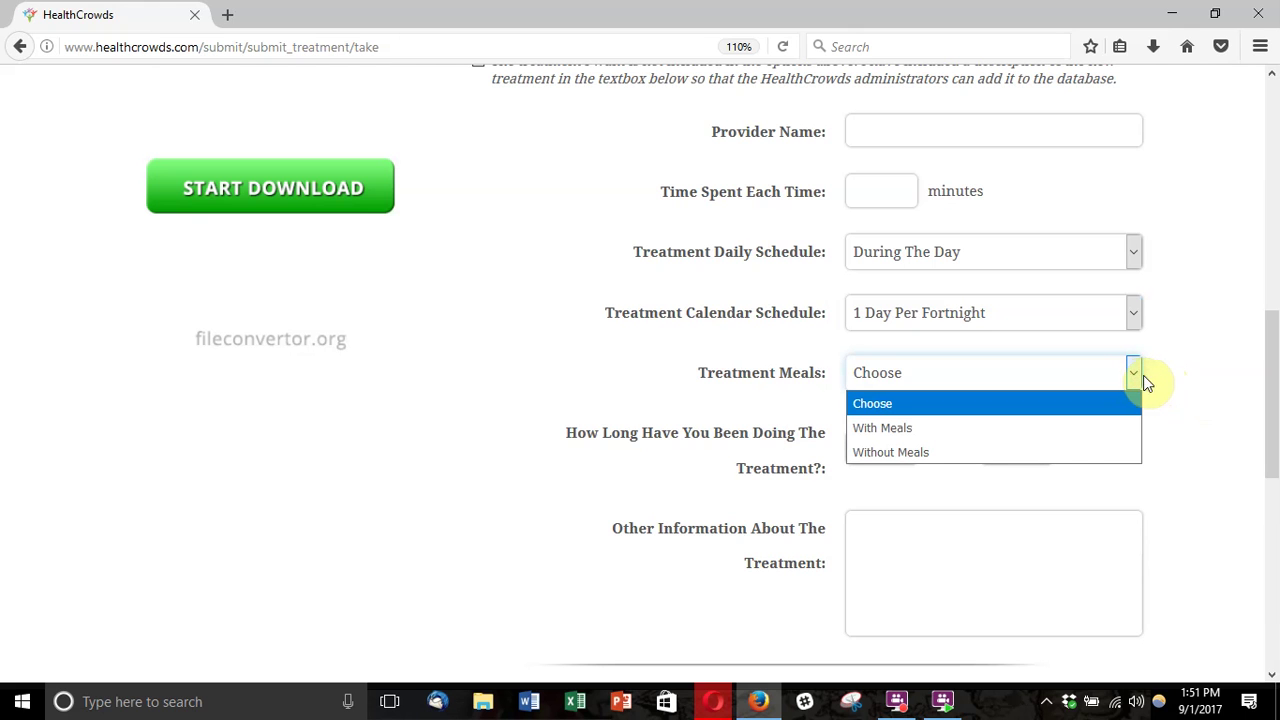
click(1145, 377)
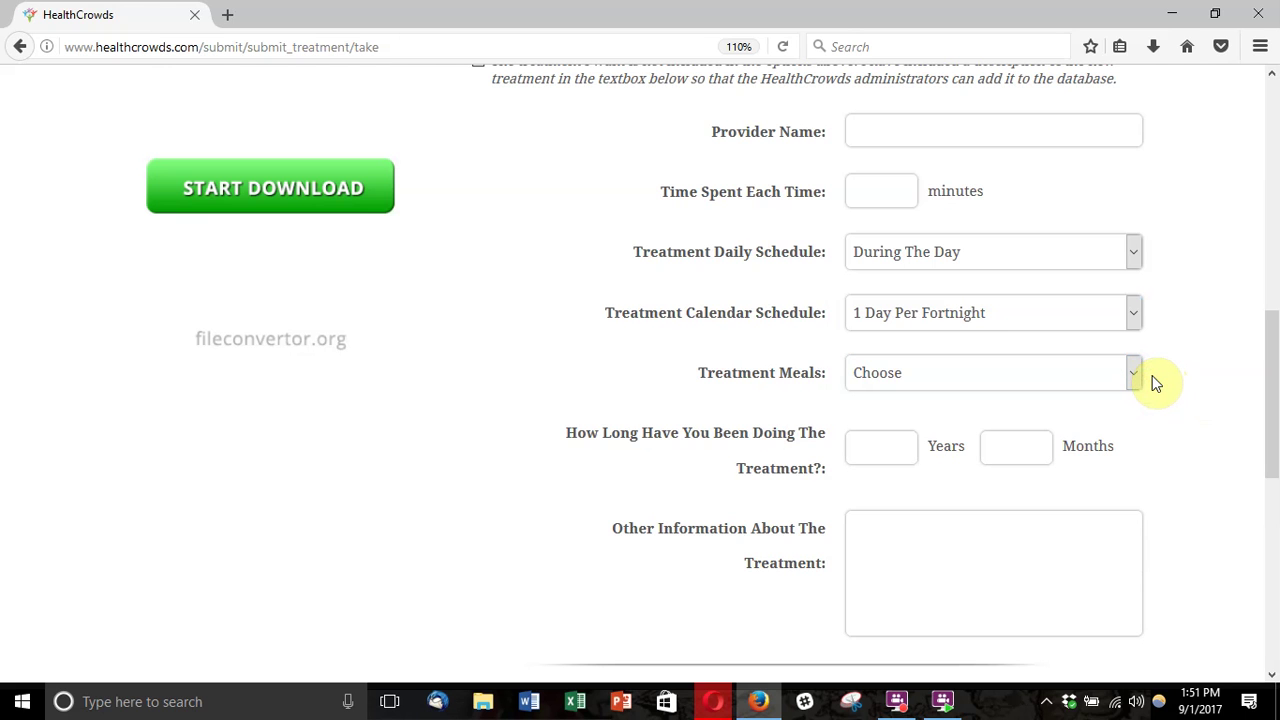
Step: Search for "stress" and set Symptom 1 to Mental > Emotions > Anxiety/Worry
scroll(1171, 505, down, 1)
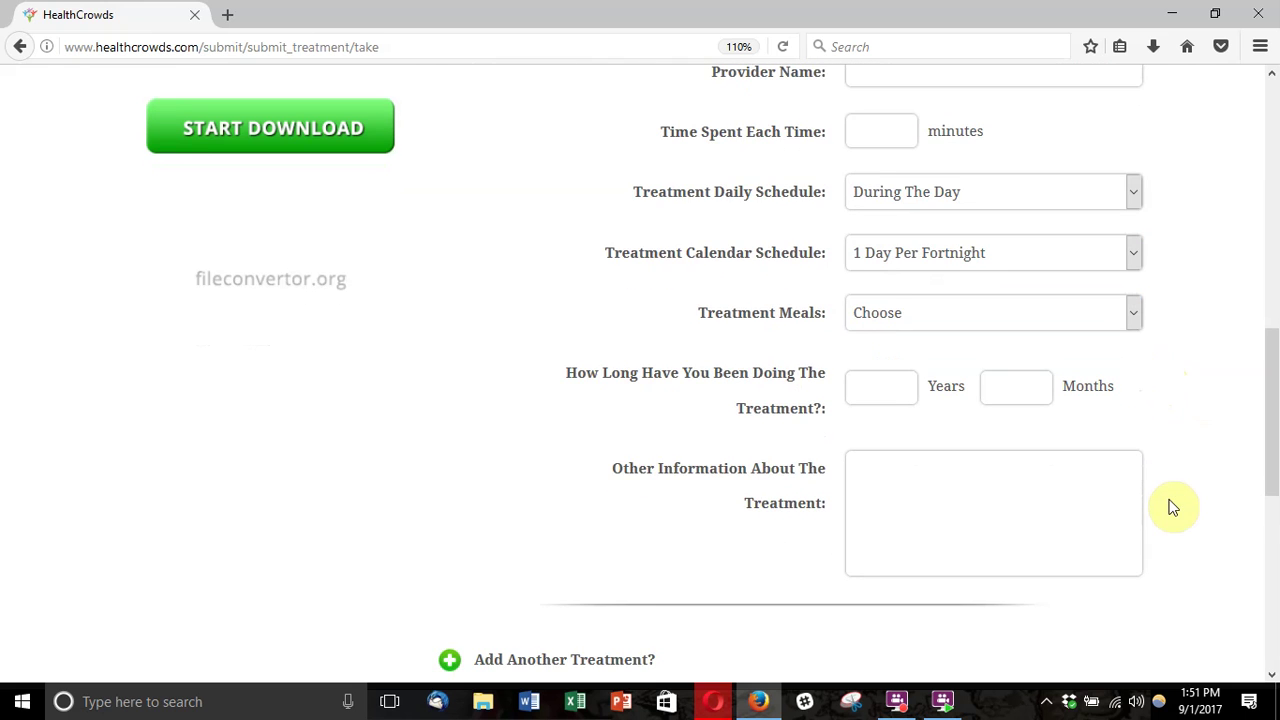
scroll(1173, 507, down, 1)
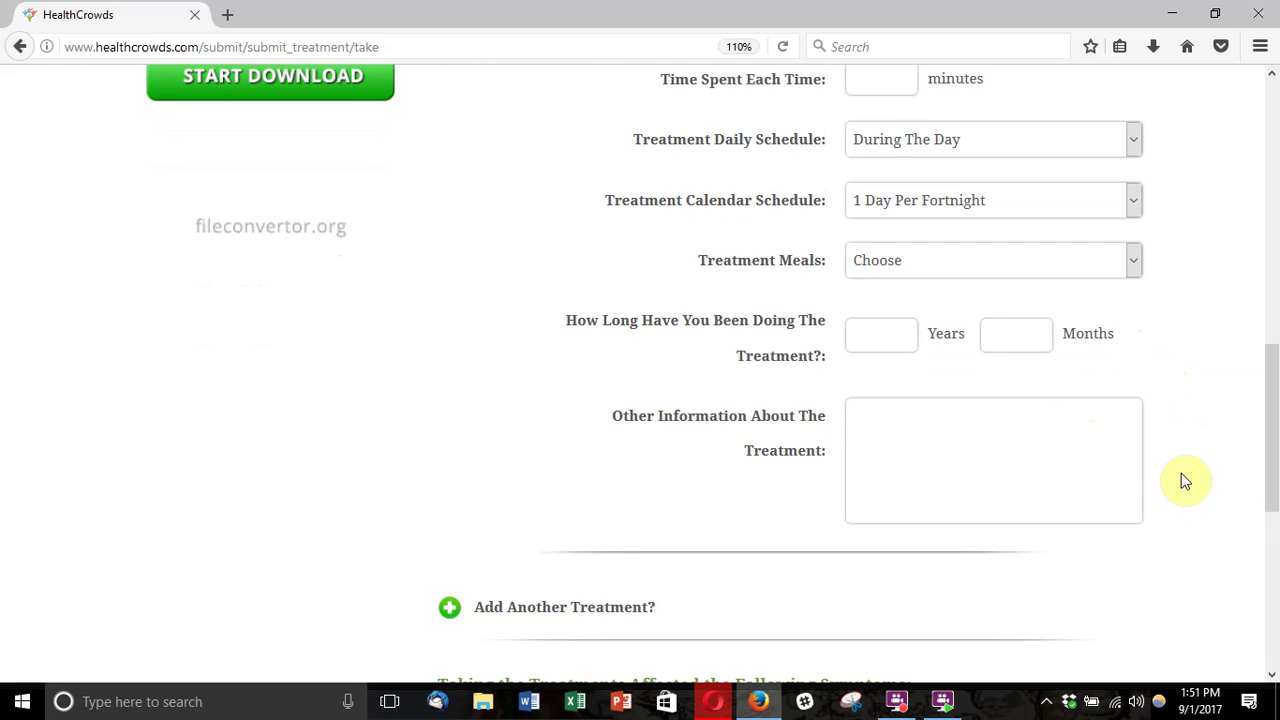
scroll(1182, 475, down, 1)
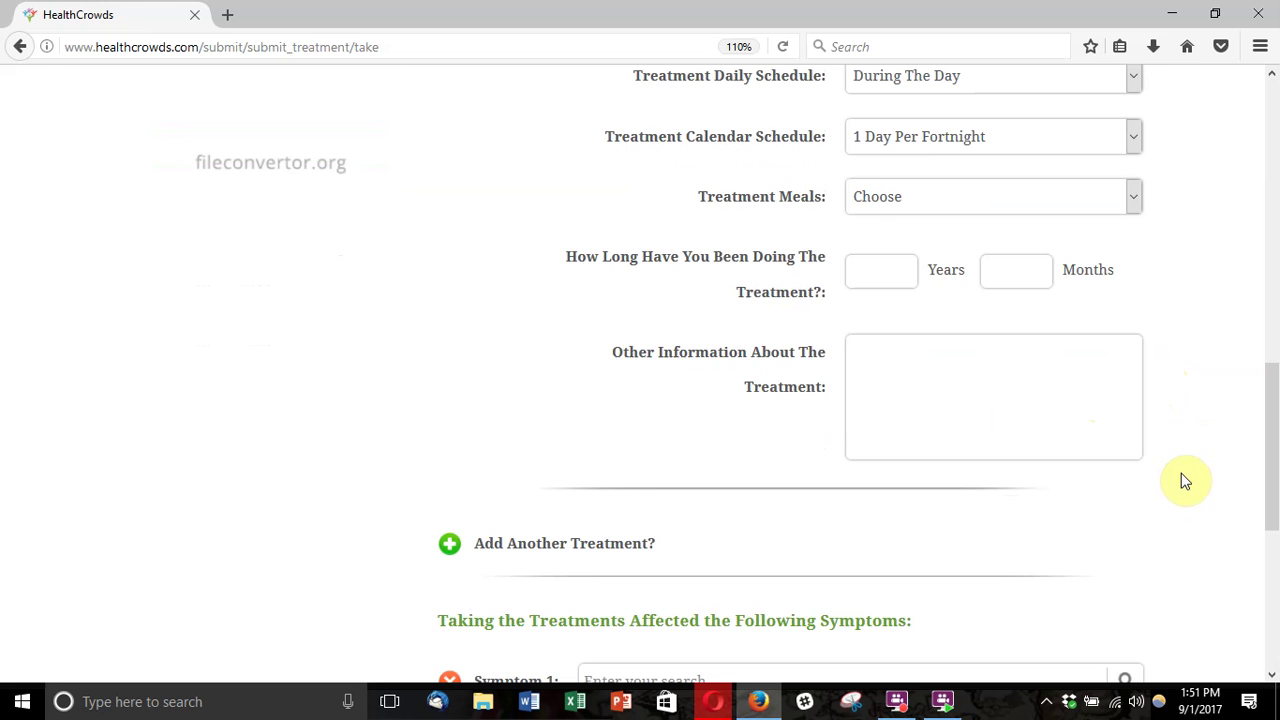
scroll(1181, 480, down, 3)
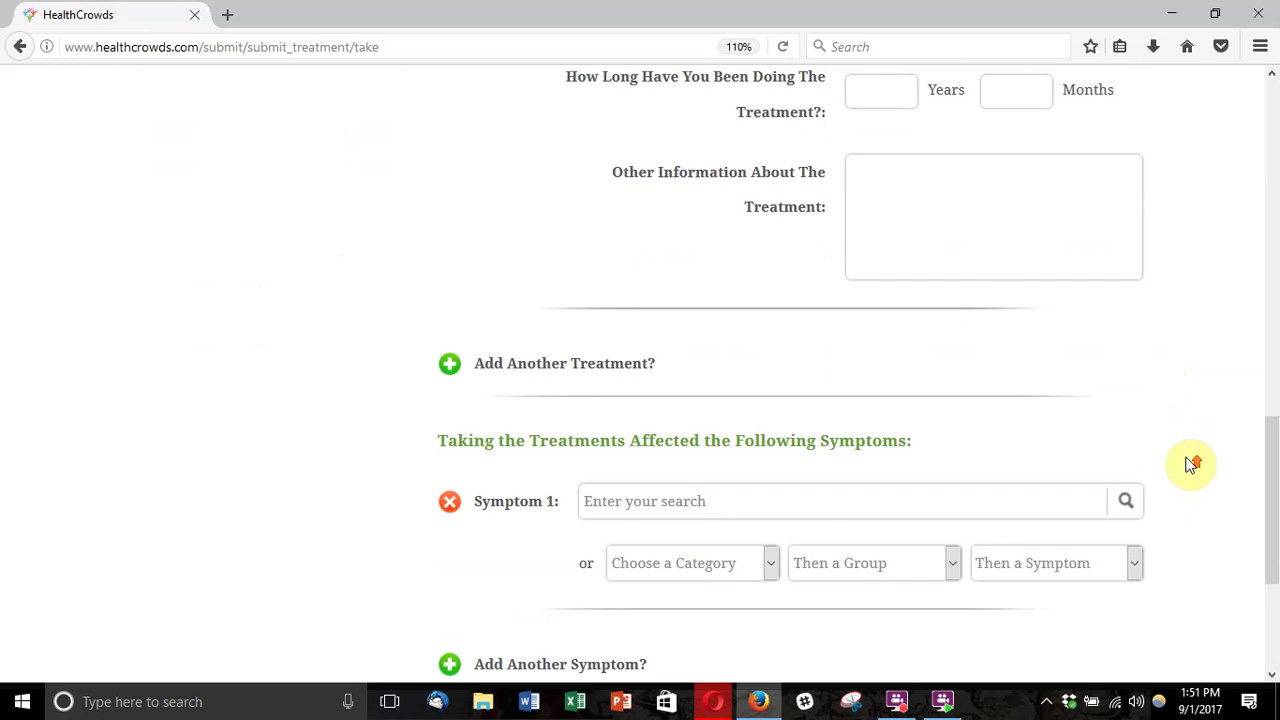
scroll(1185, 465, up, 1)
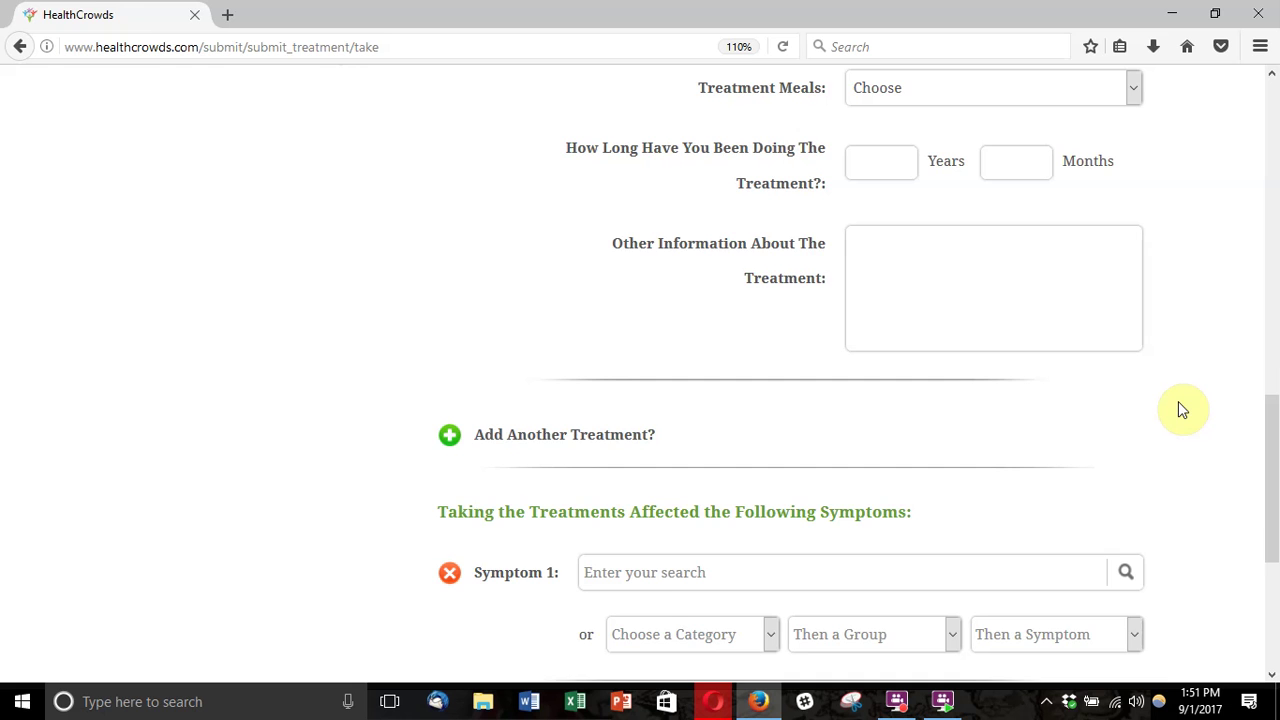
scroll(1180, 406, down, 2)
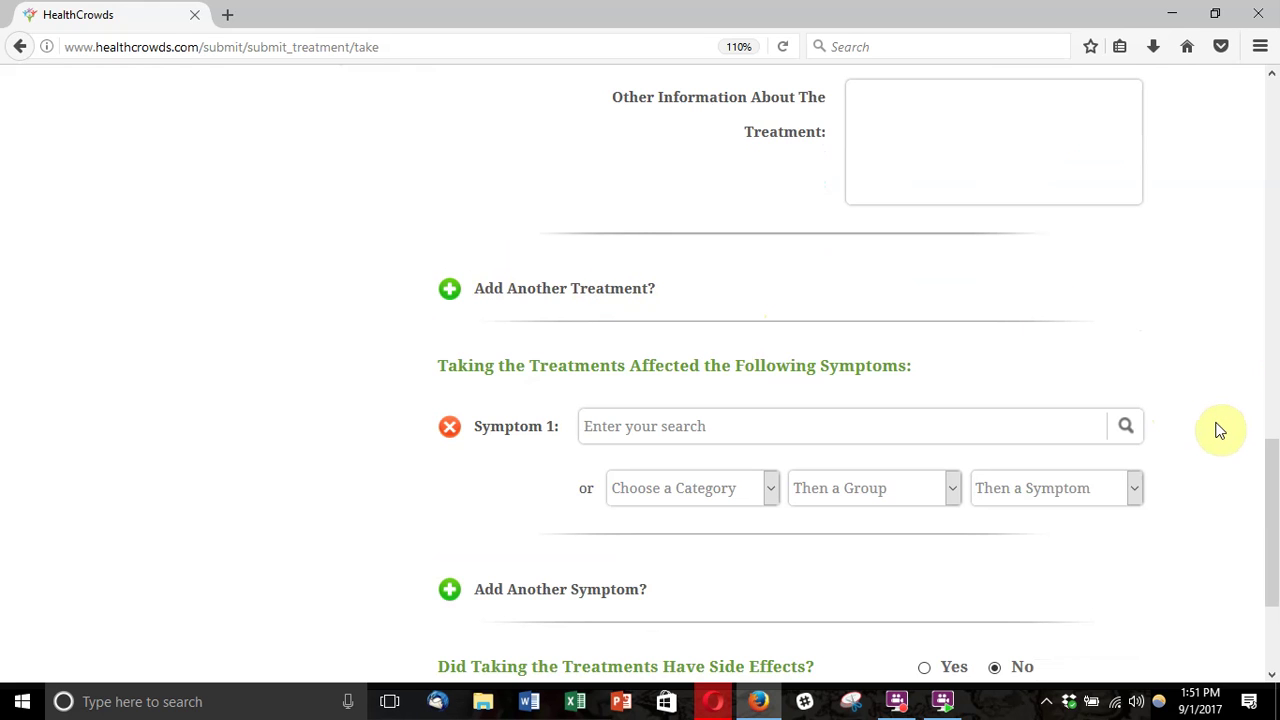
scroll(1210, 555, down, 3)
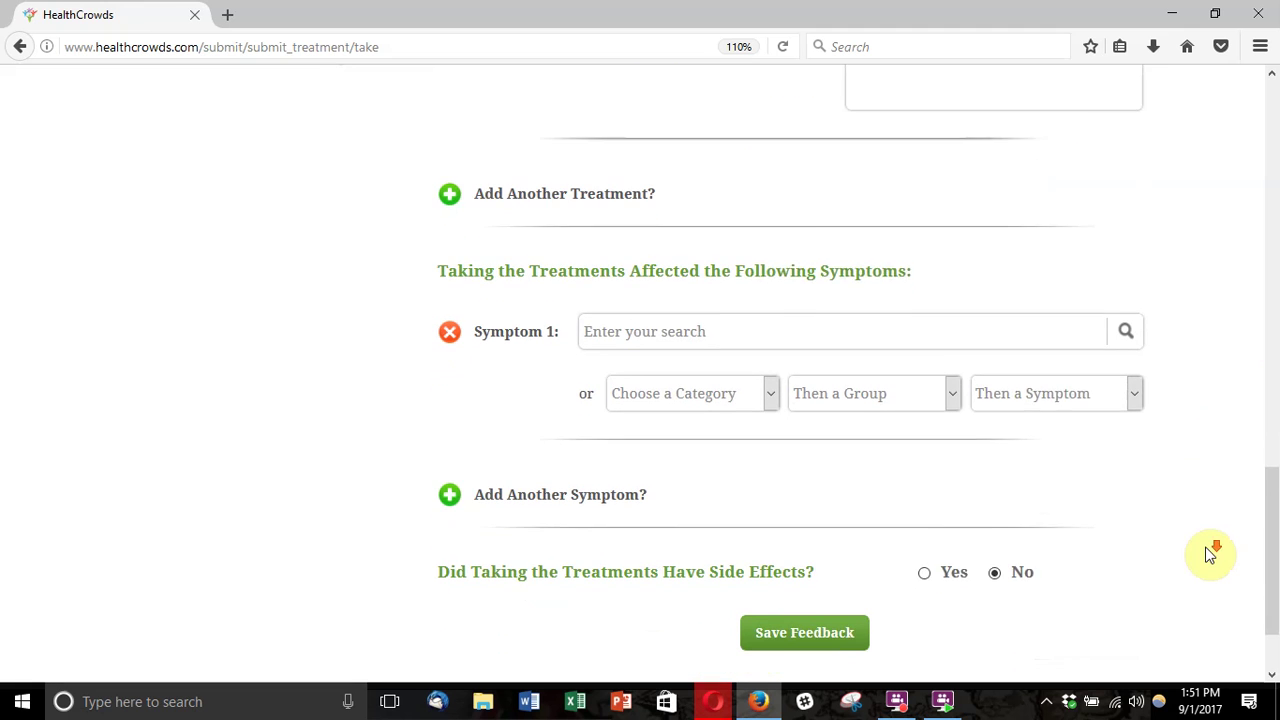
click(935, 264)
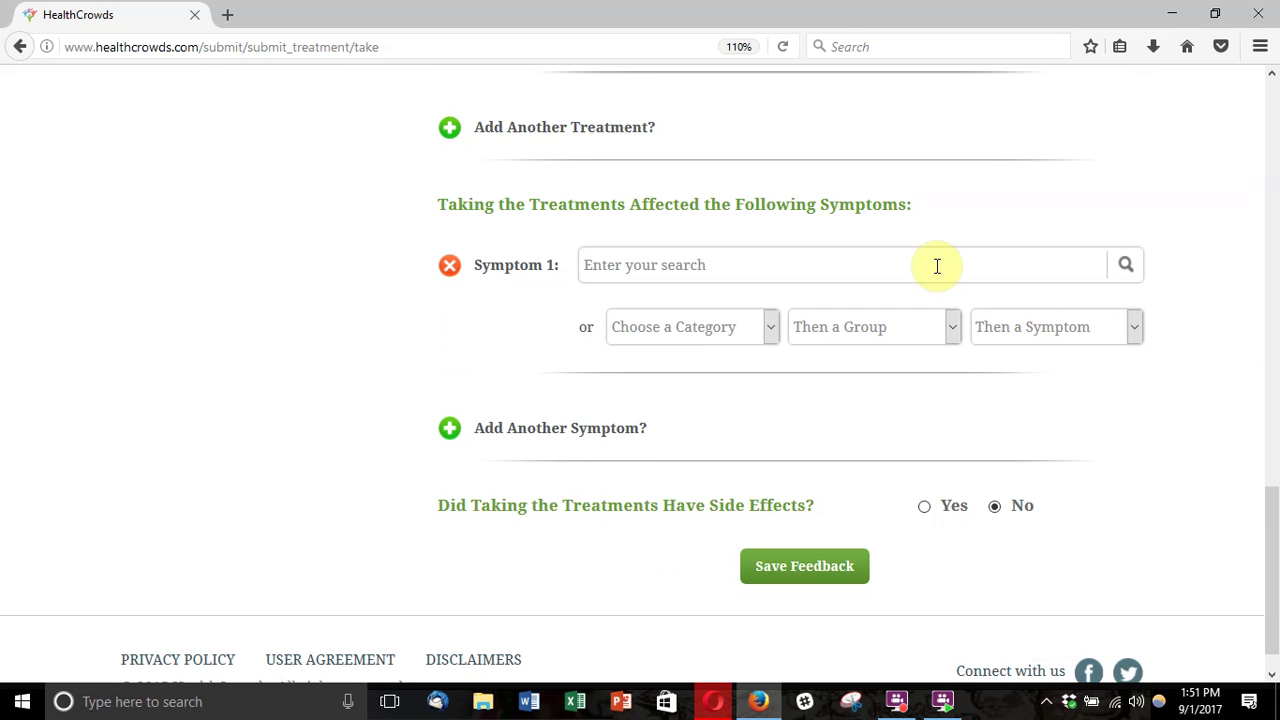
text(stress)
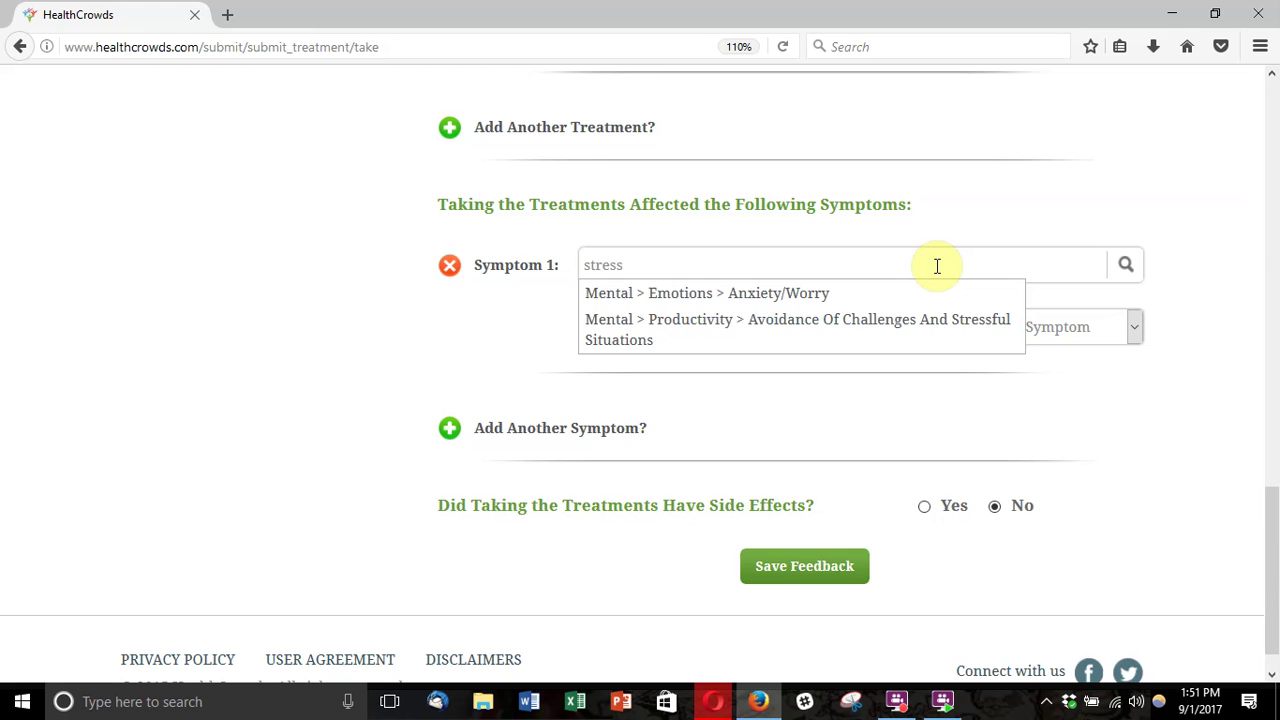
click(795, 295)
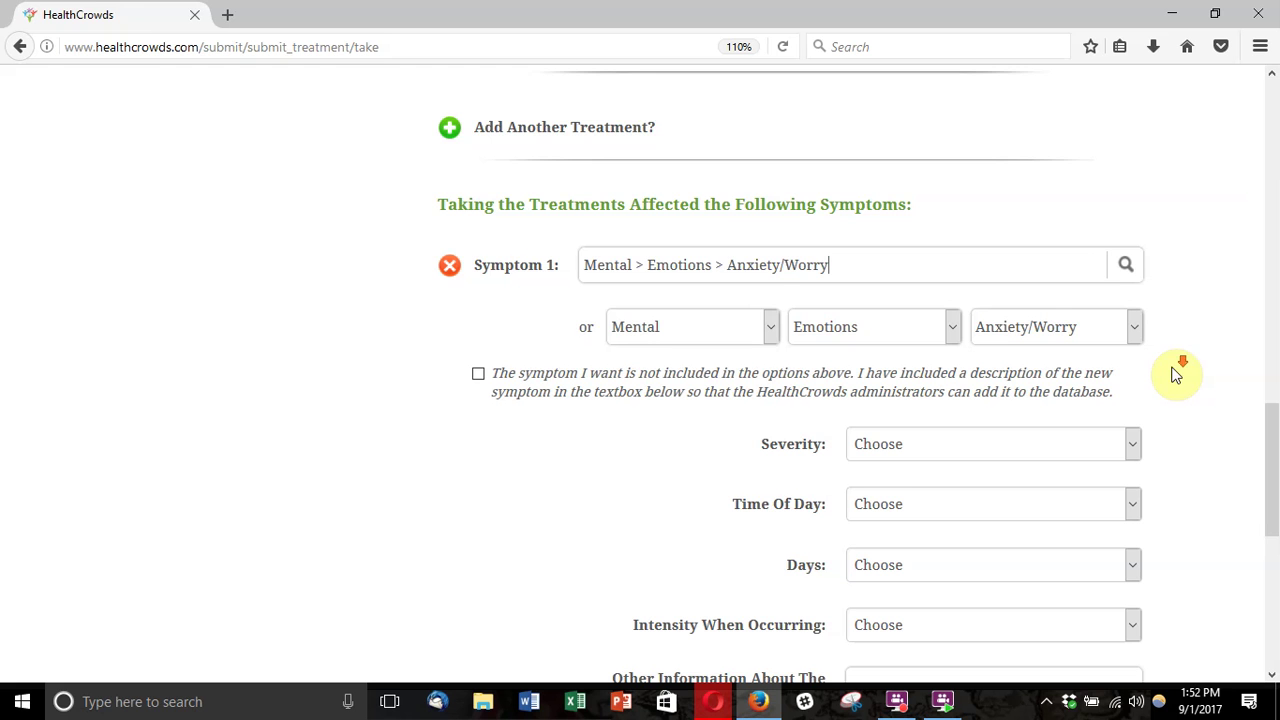
Step: Set the symptom's severity to Moderate and its time of day to During The Day
scroll(1176, 375, down, 2)
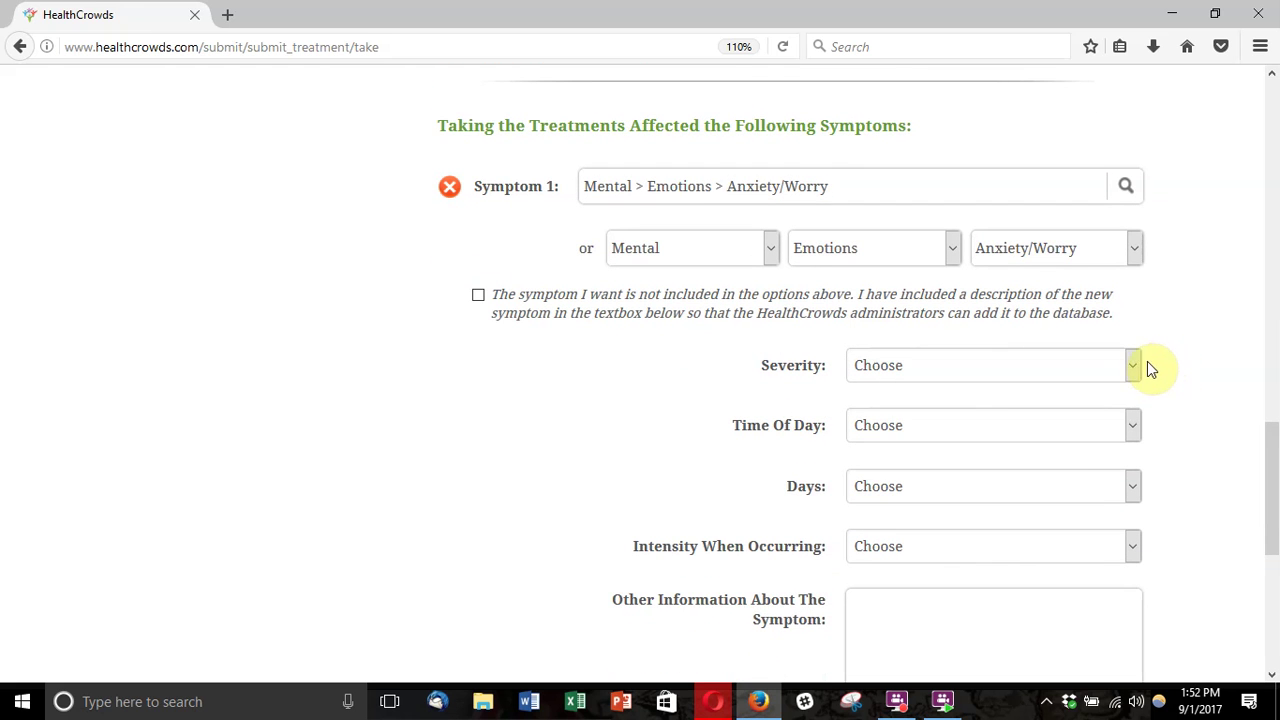
click(1133, 368)
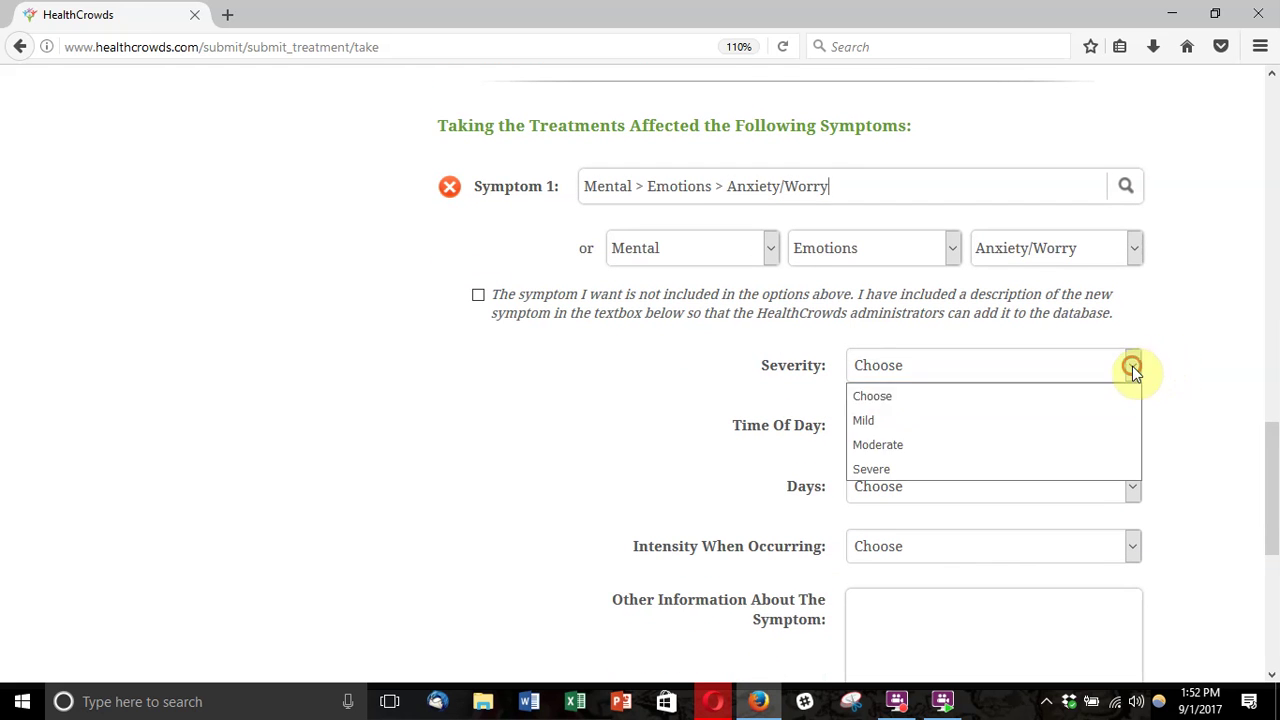
click(979, 444)
scroll(1212, 453, down, 1)
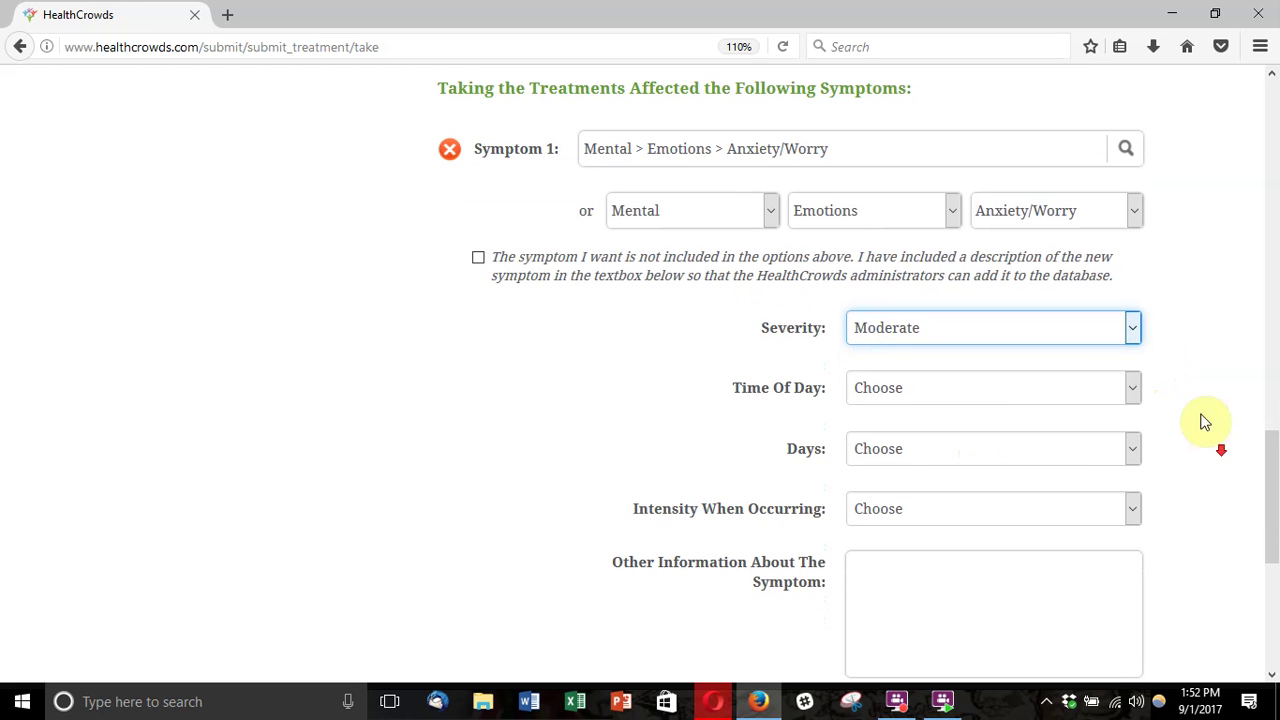
click(1136, 390)
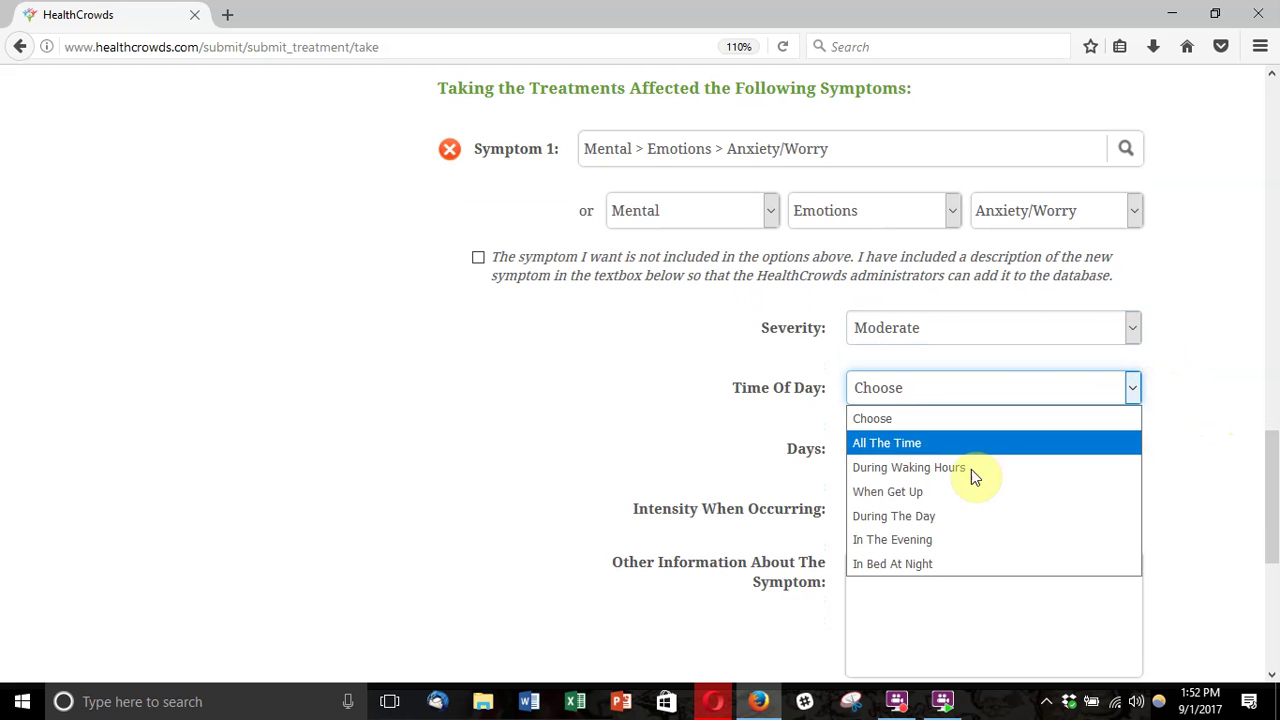
click(893, 518)
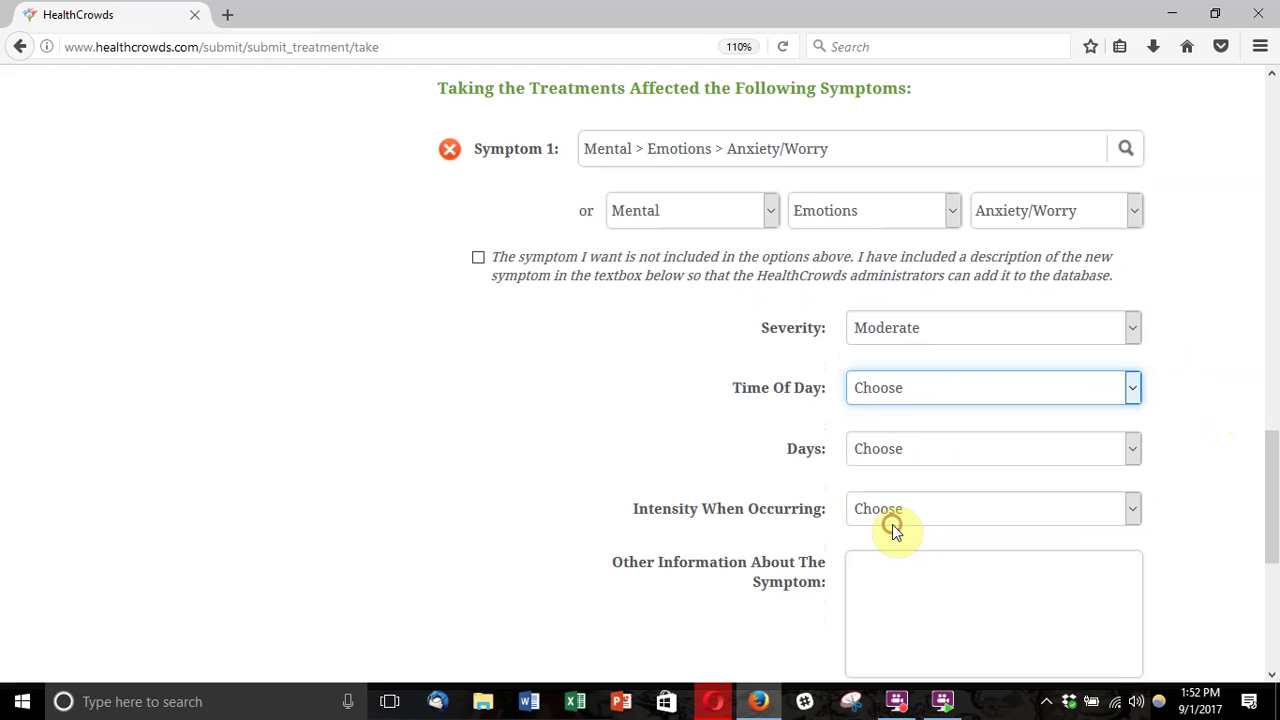
Step: Set the symptom's days to Some Days and its intensity when occurring to Comes and Goes
click(1132, 453)
click(1132, 453)
click(1132, 453)
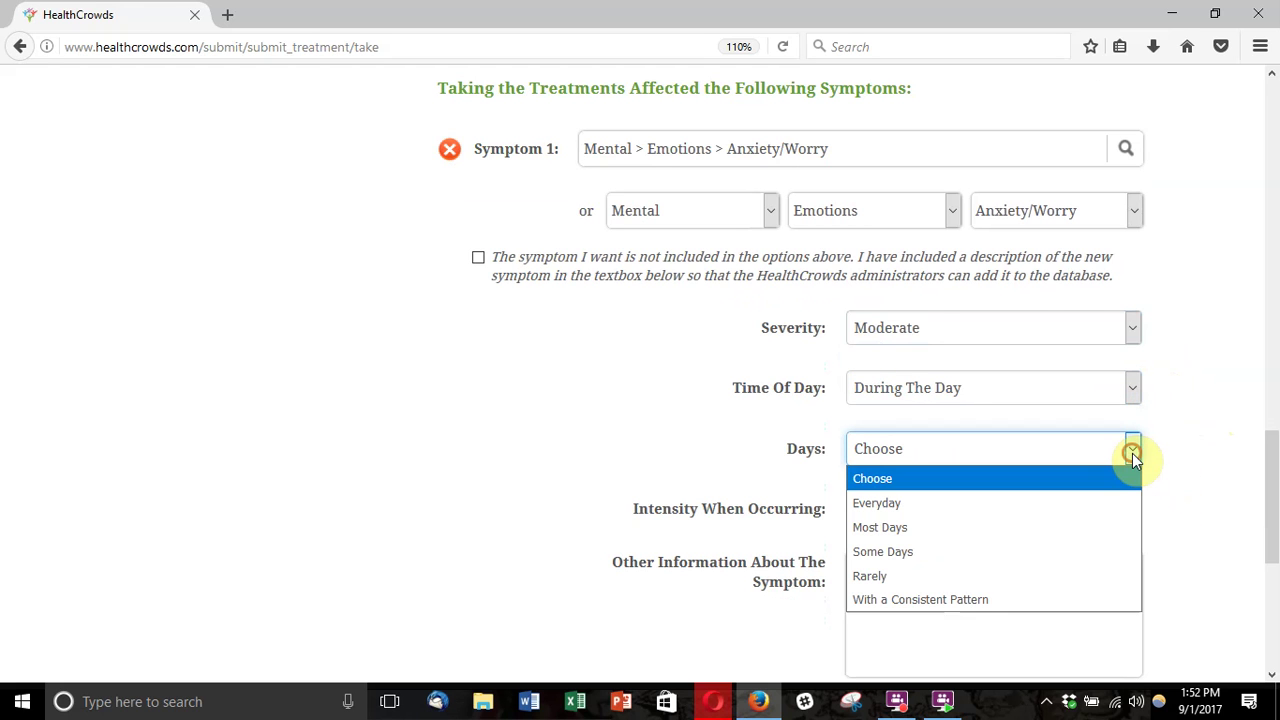
click(956, 552)
scroll(1190, 543, down, 3)
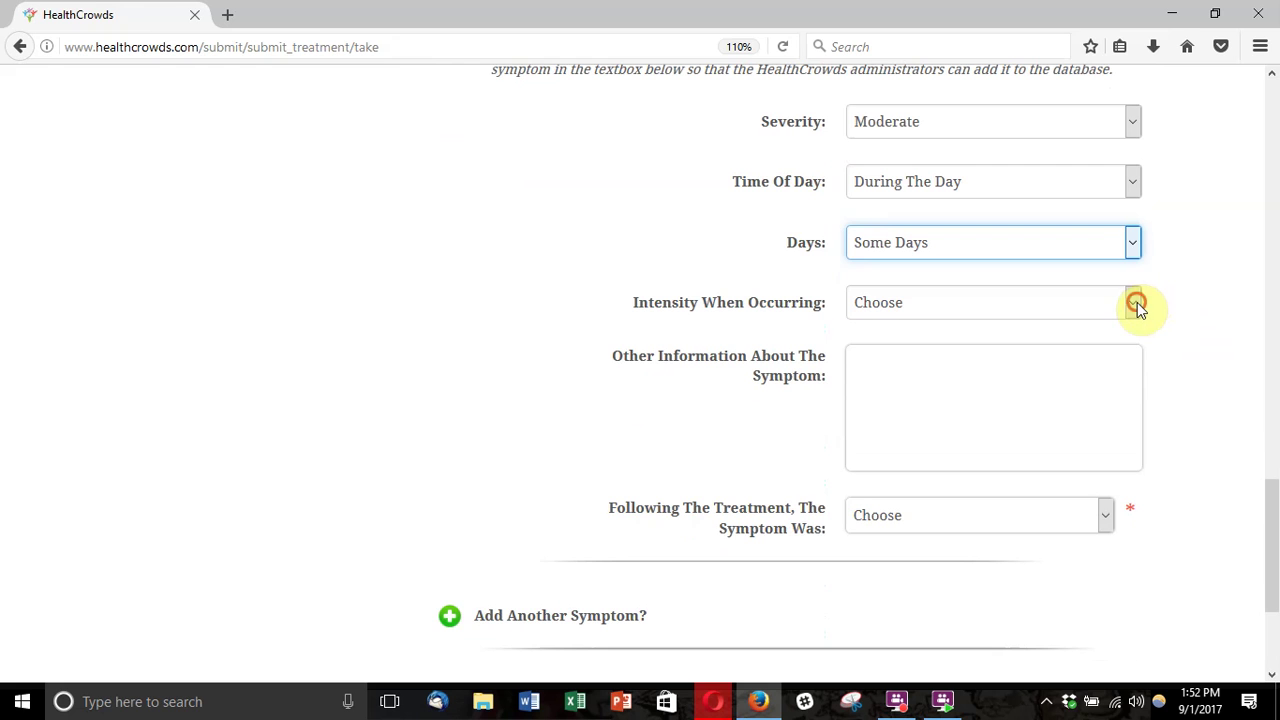
click(1137, 302)
click(947, 390)
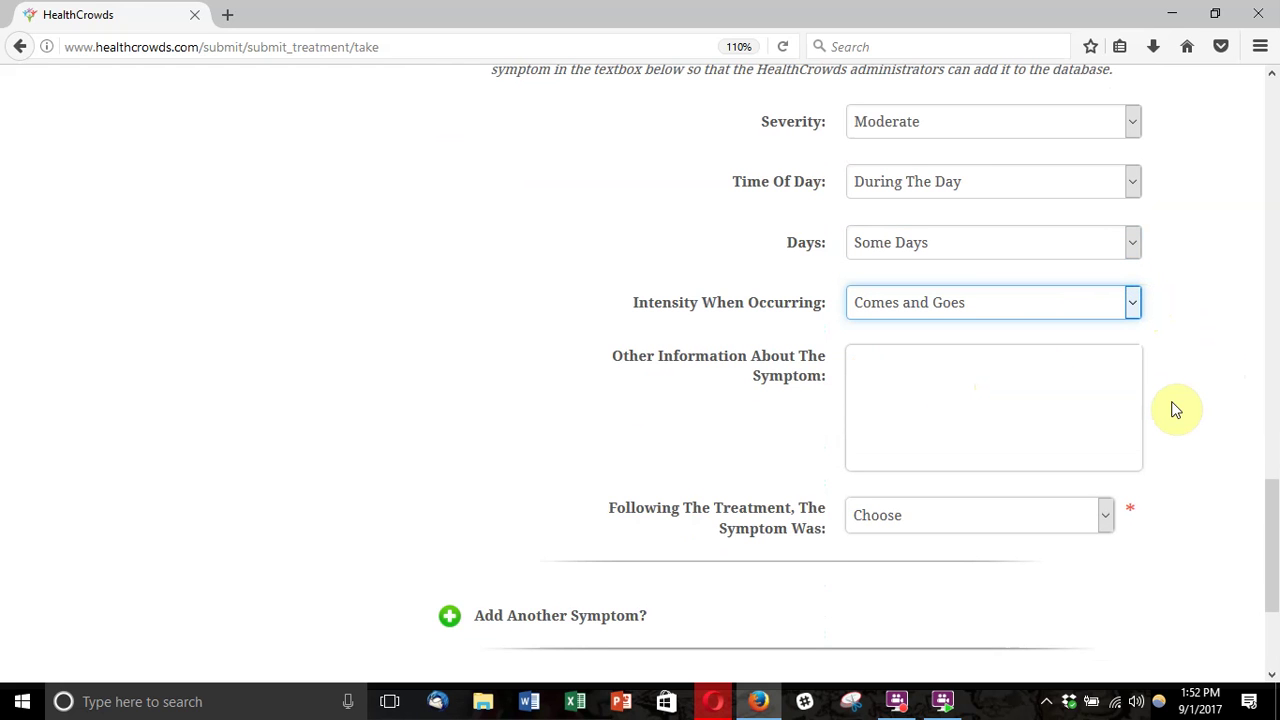
Step: Rate the symptom following the treatment as Much Improved and save the feedback
scroll(1176, 410, down, 1)
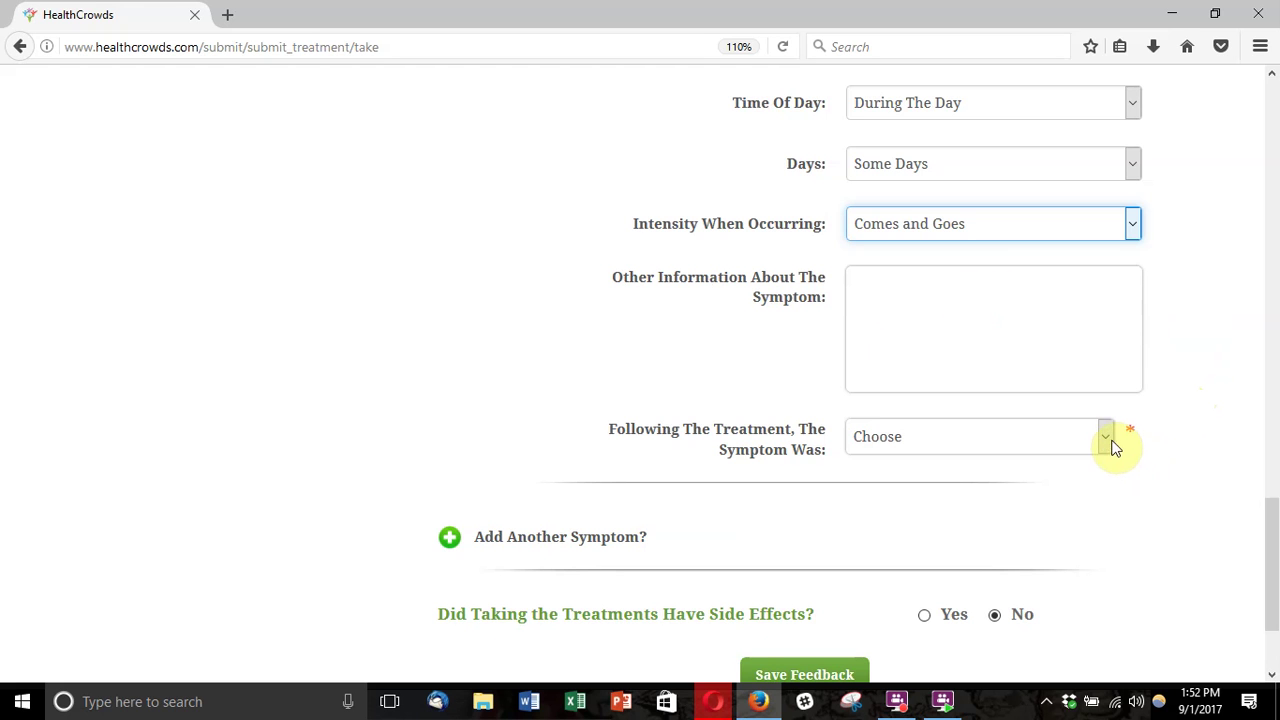
scroll(1136, 481, down, 2)
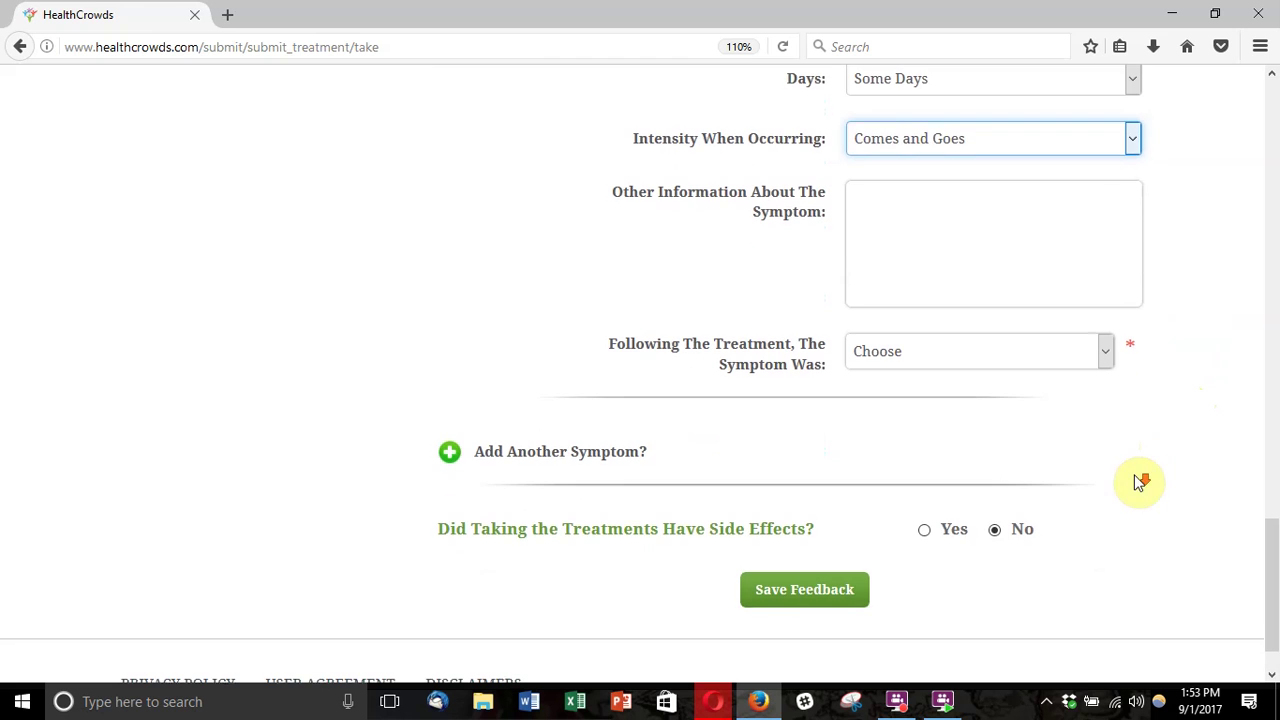
click(1104, 354)
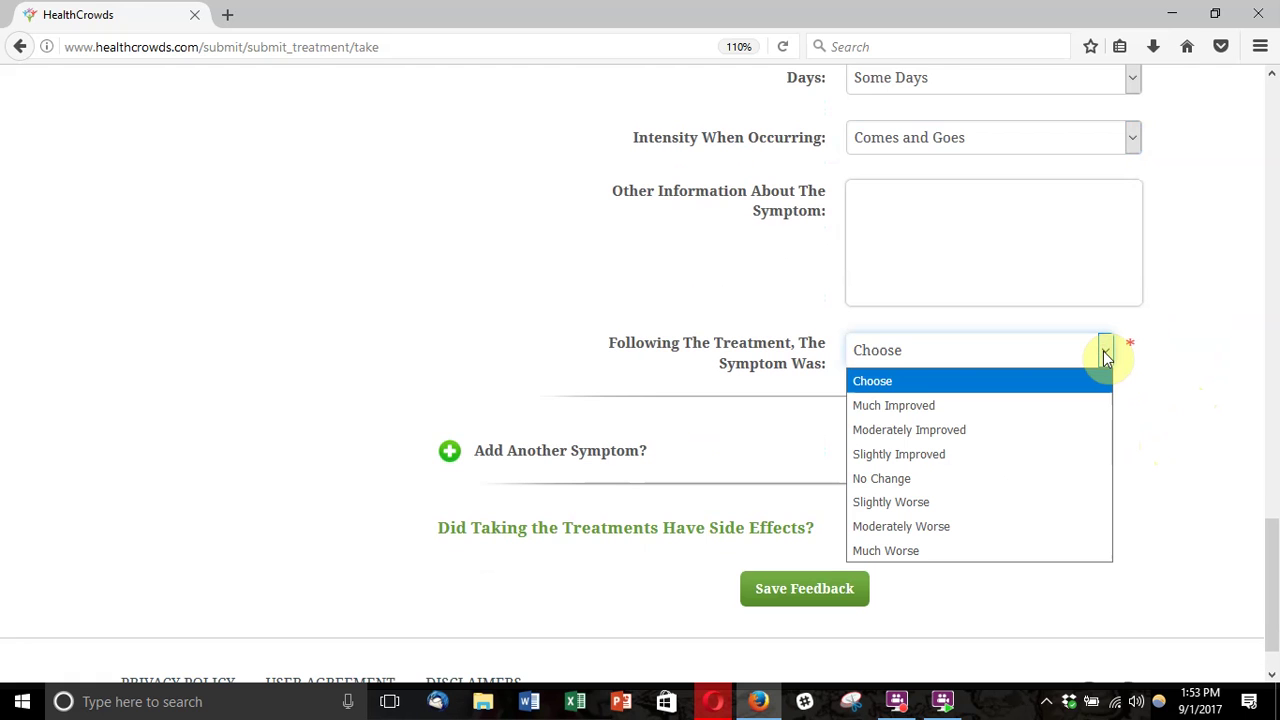
click(1013, 418)
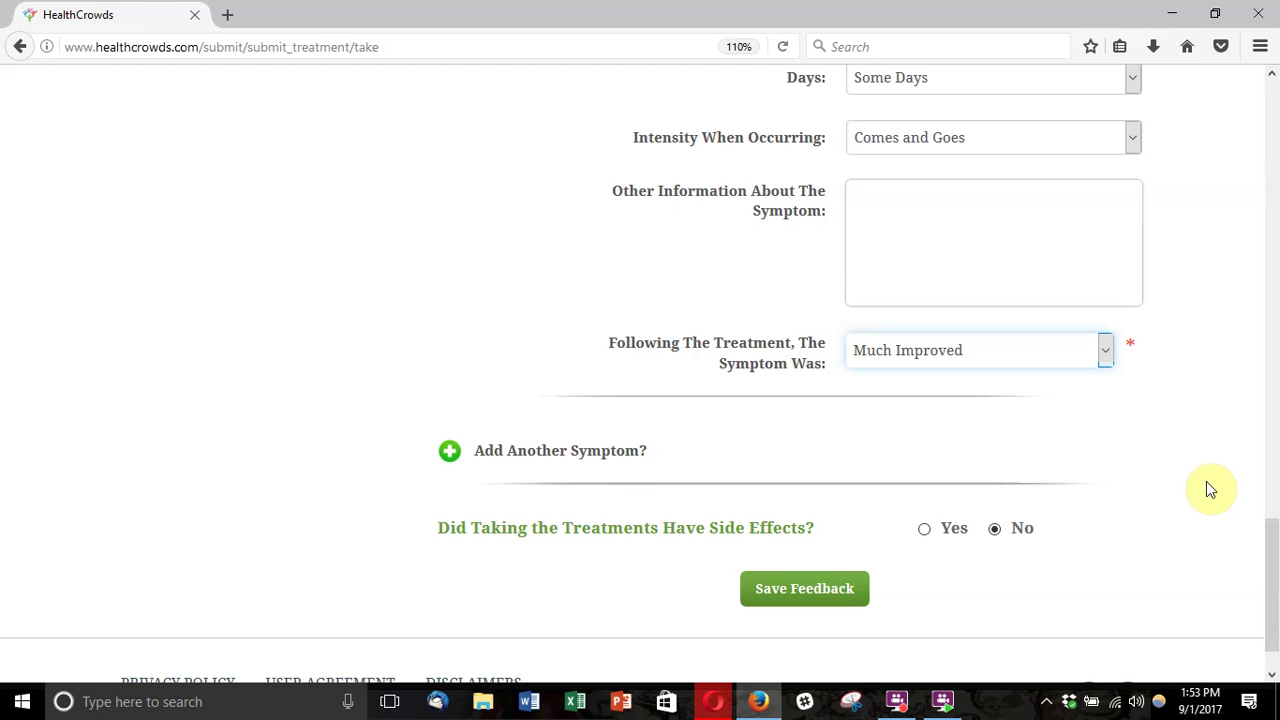
scroll(1206, 489, down, 1)
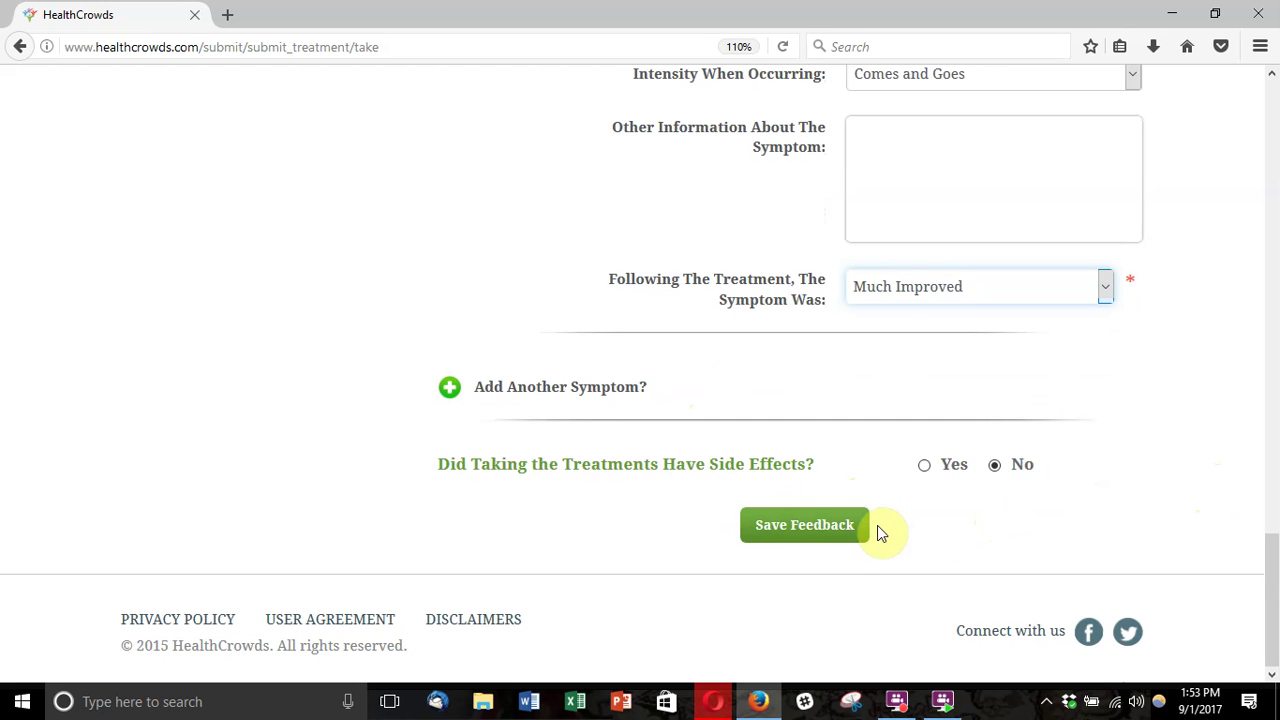
click(845, 533)
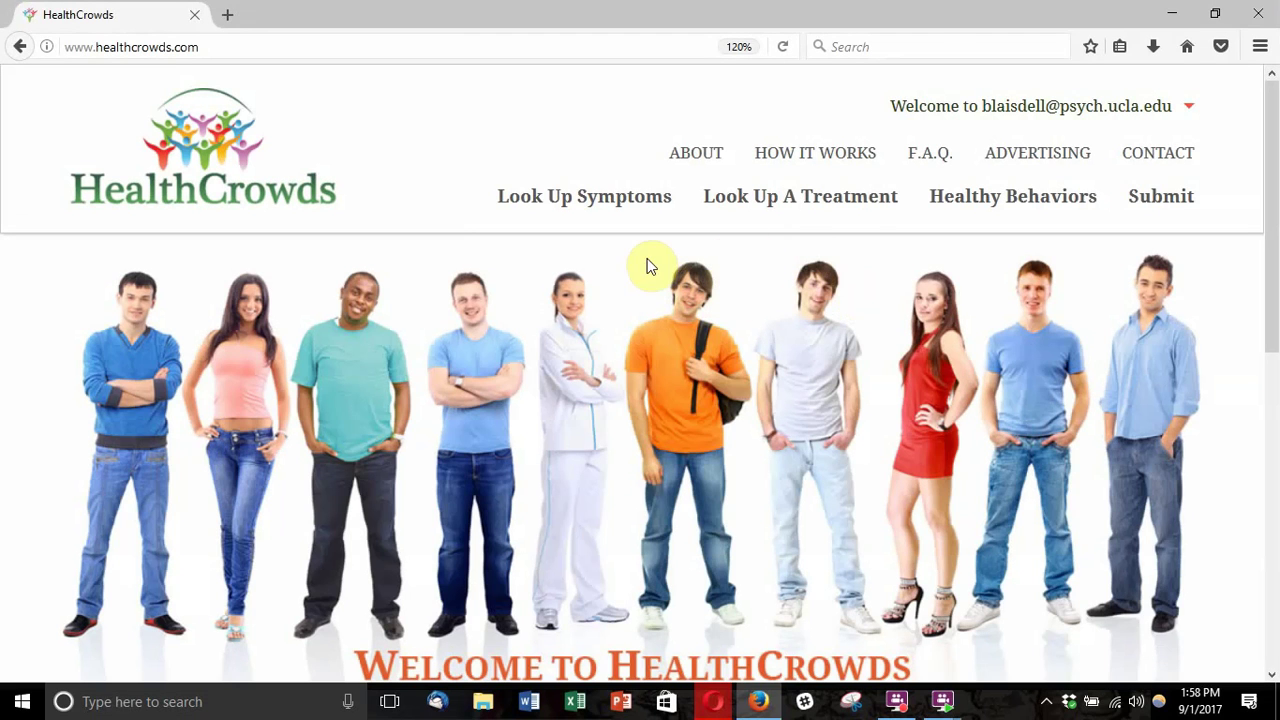
Step: Look up symptoms with the search "anx", choose Mental > Emotions > Anxiety/Worry, and find the best treatments for it
click(617, 213)
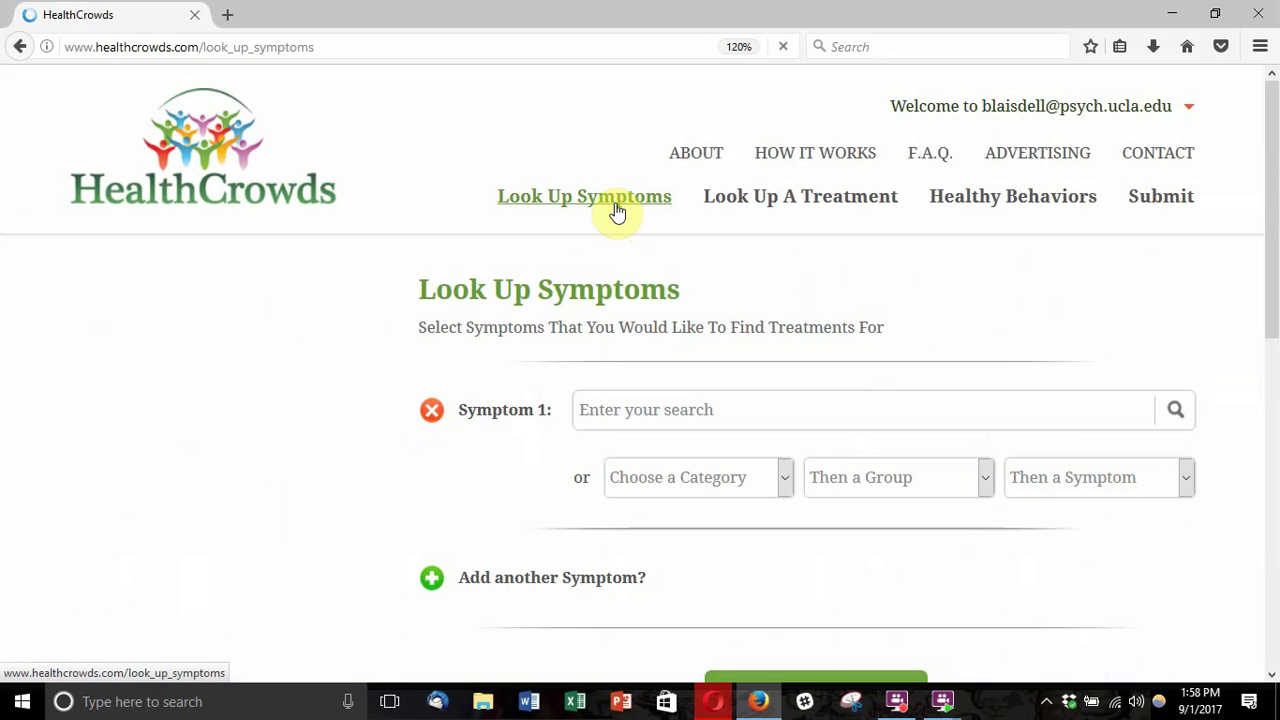
click(725, 402)
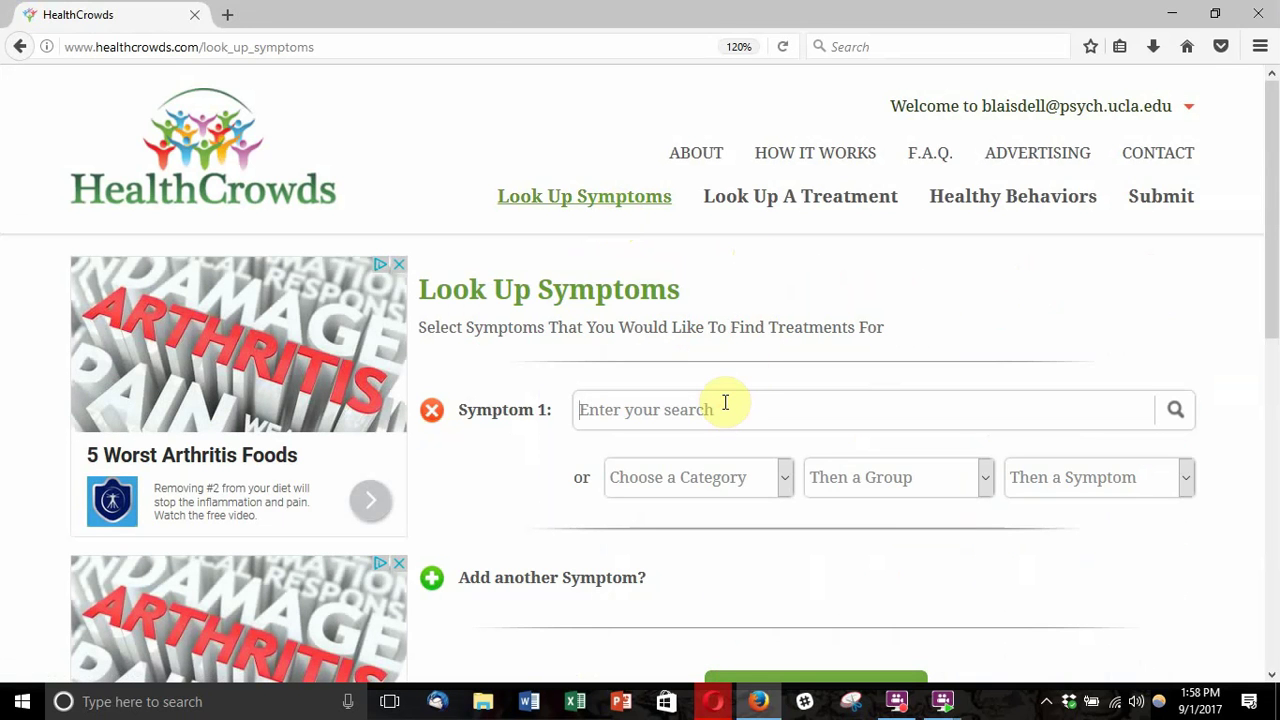
text(anx)
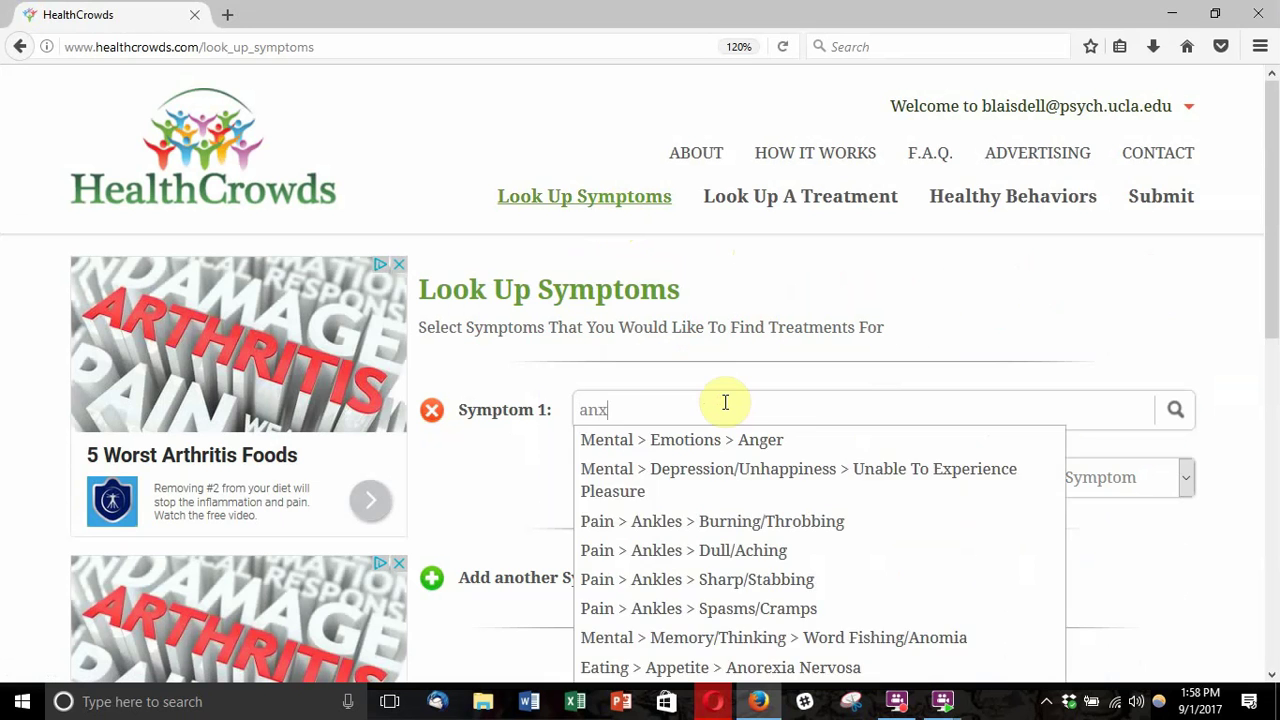
click(733, 440)
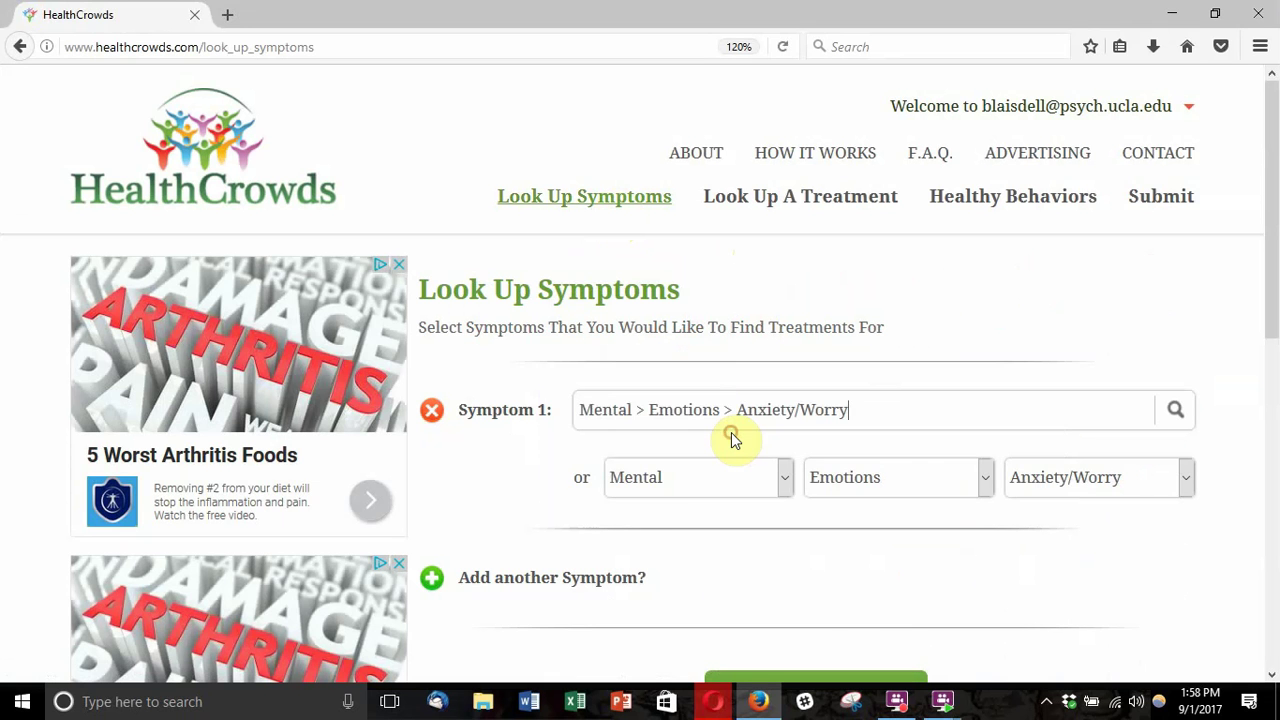
scroll(866, 517, down, 3)
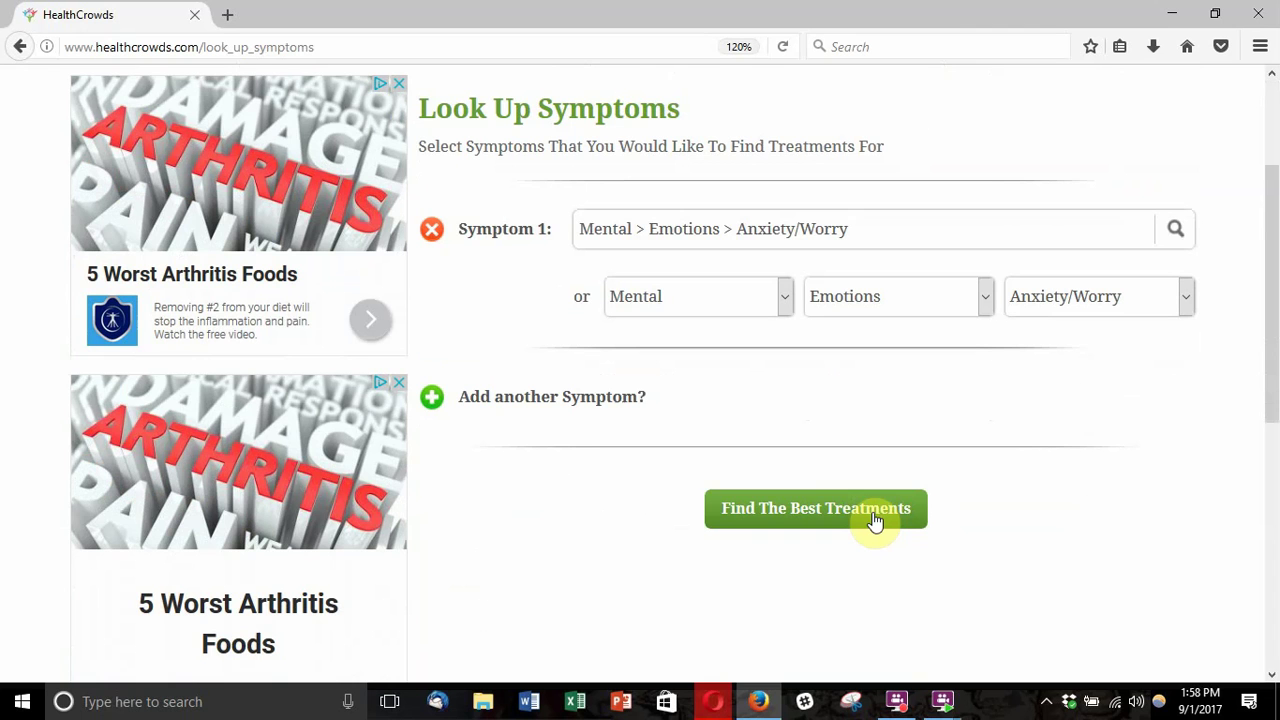
click(875, 520)
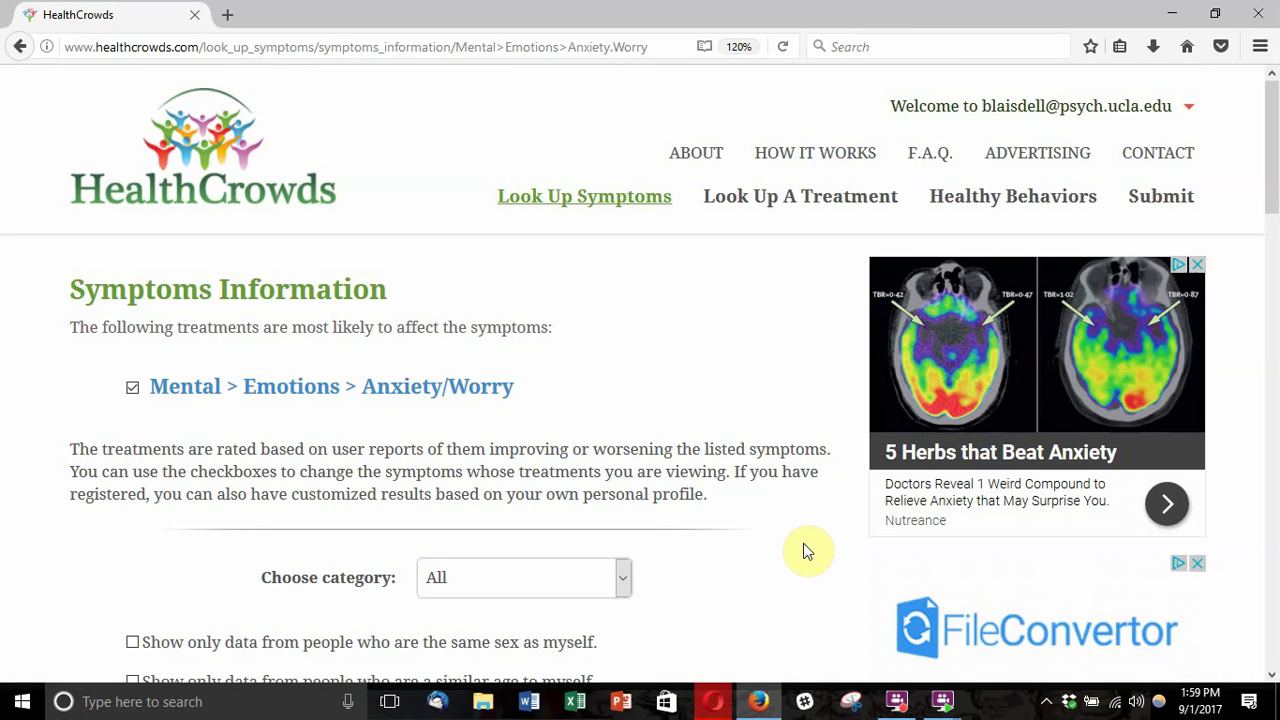
Step: Examine the category and personal-profile filters on the Symptoms Information page without choosing a category
scroll(808, 551, down, 5)
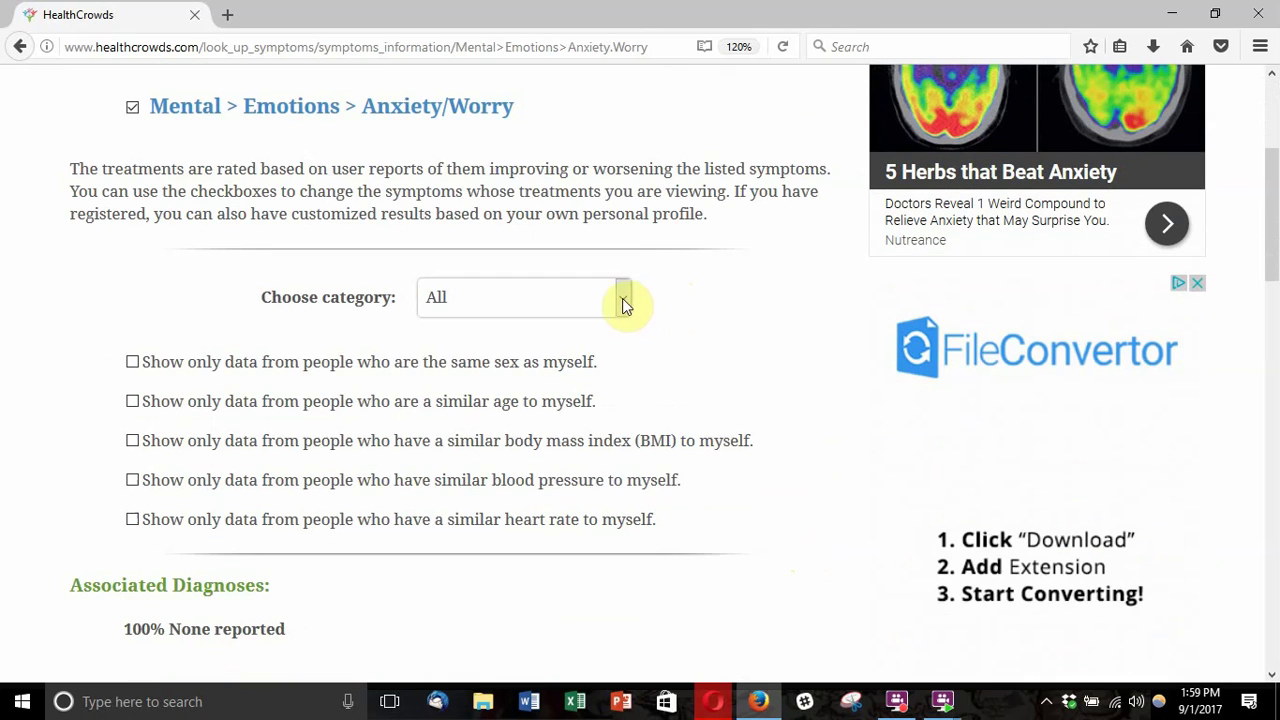
scroll(657, 304, up, 4)
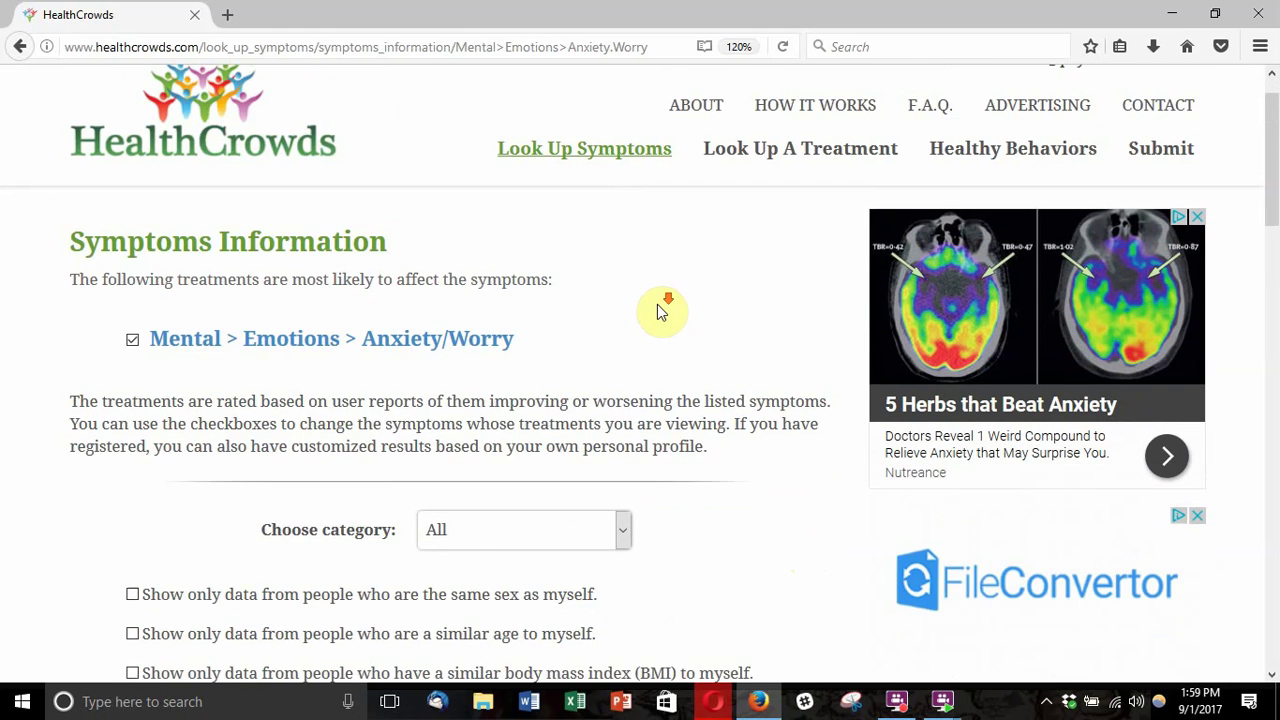
scroll(657, 304, down, 4)
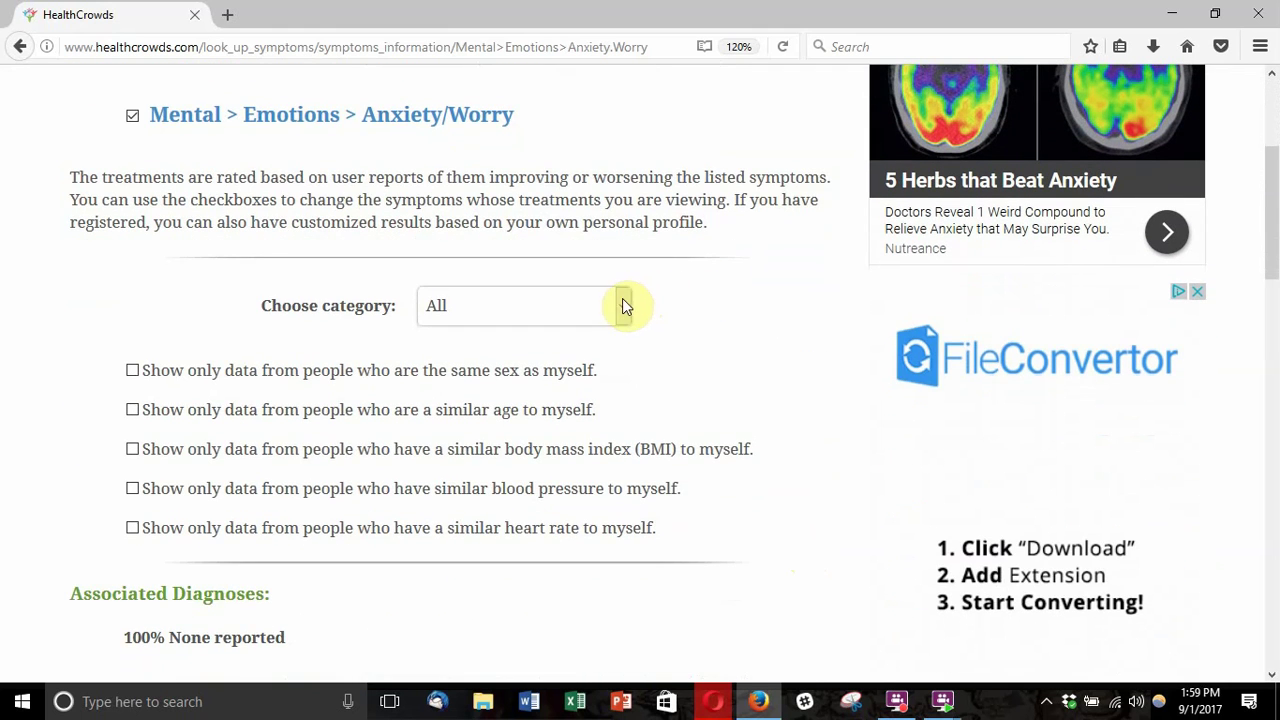
click(623, 305)
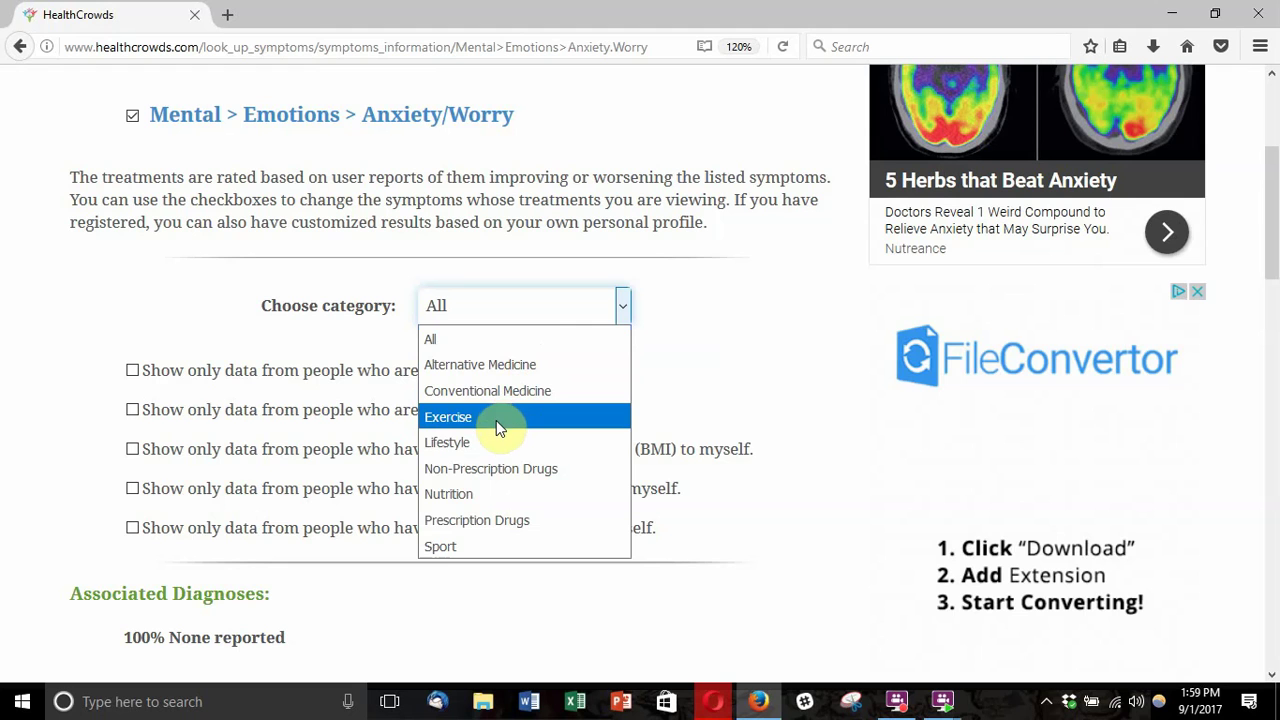
click(705, 530)
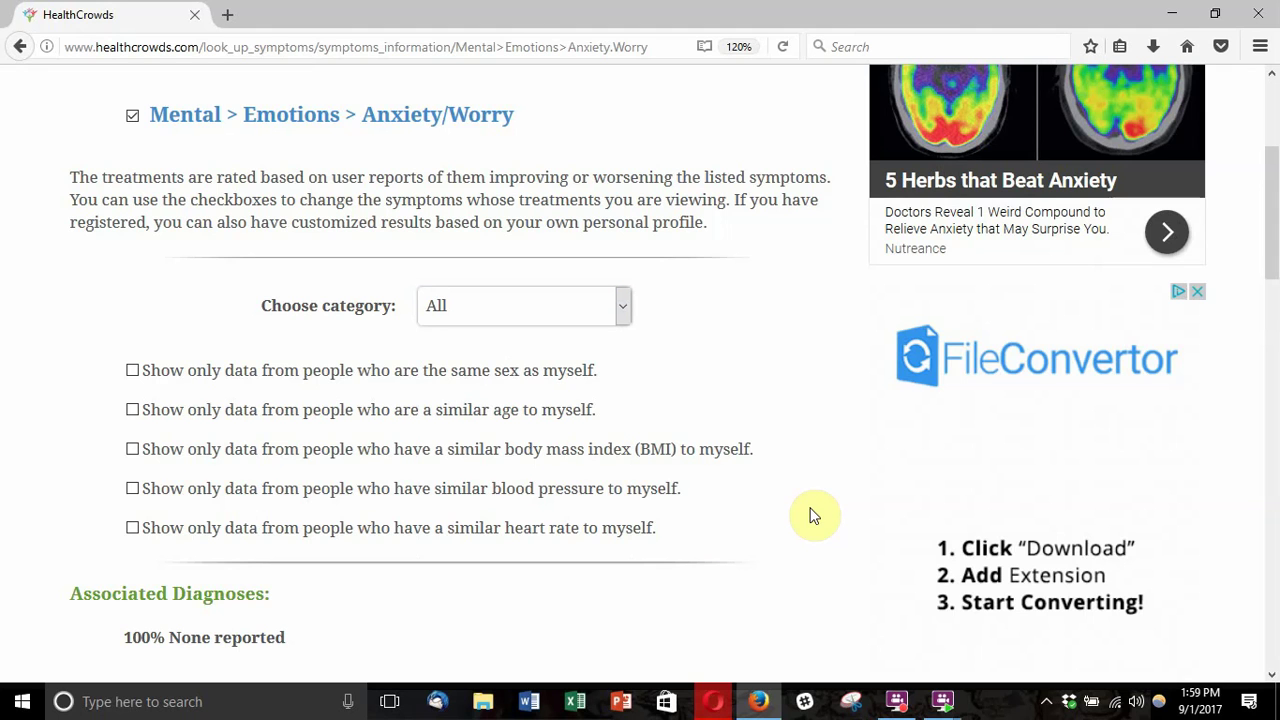
Step: Examine the personal-profile filters, the associated diagnoses and the ranked list of treatments that reduce Anxiety/Worry
click(132, 369)
click(133, 410)
scroll(786, 565, down, 3)
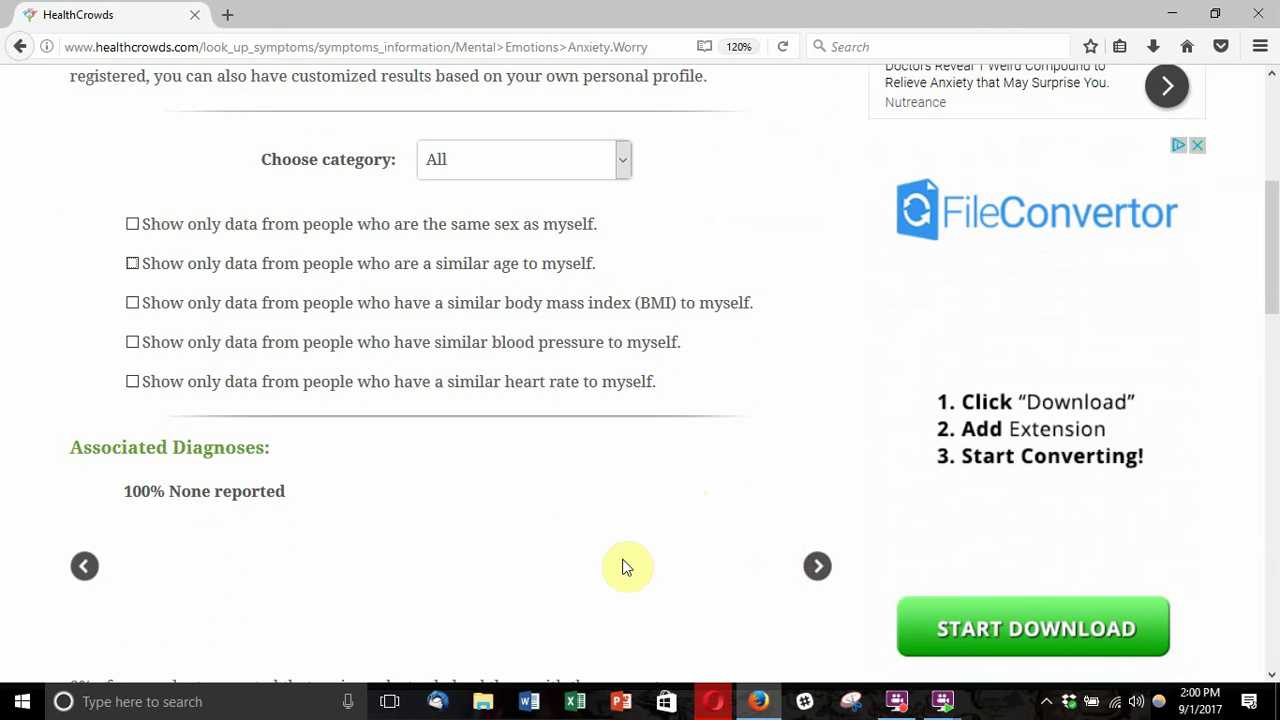
scroll(622, 566, down, 6)
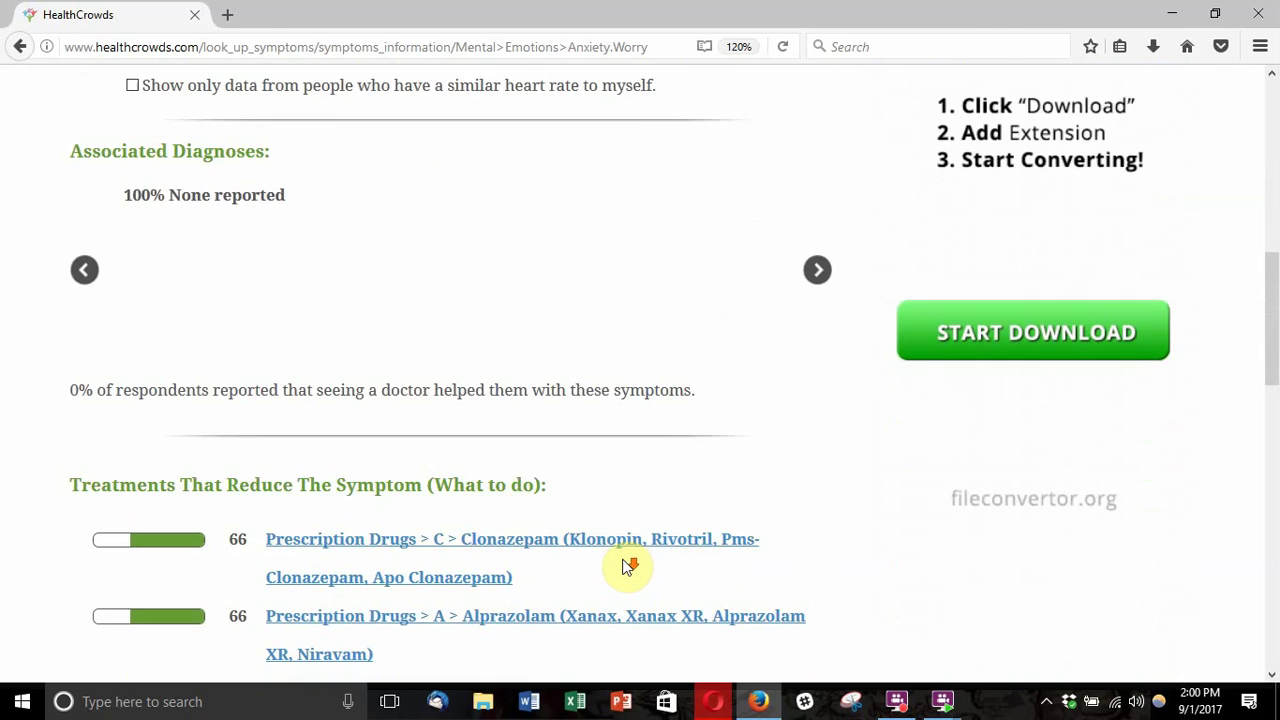
scroll(622, 566, down, 5)
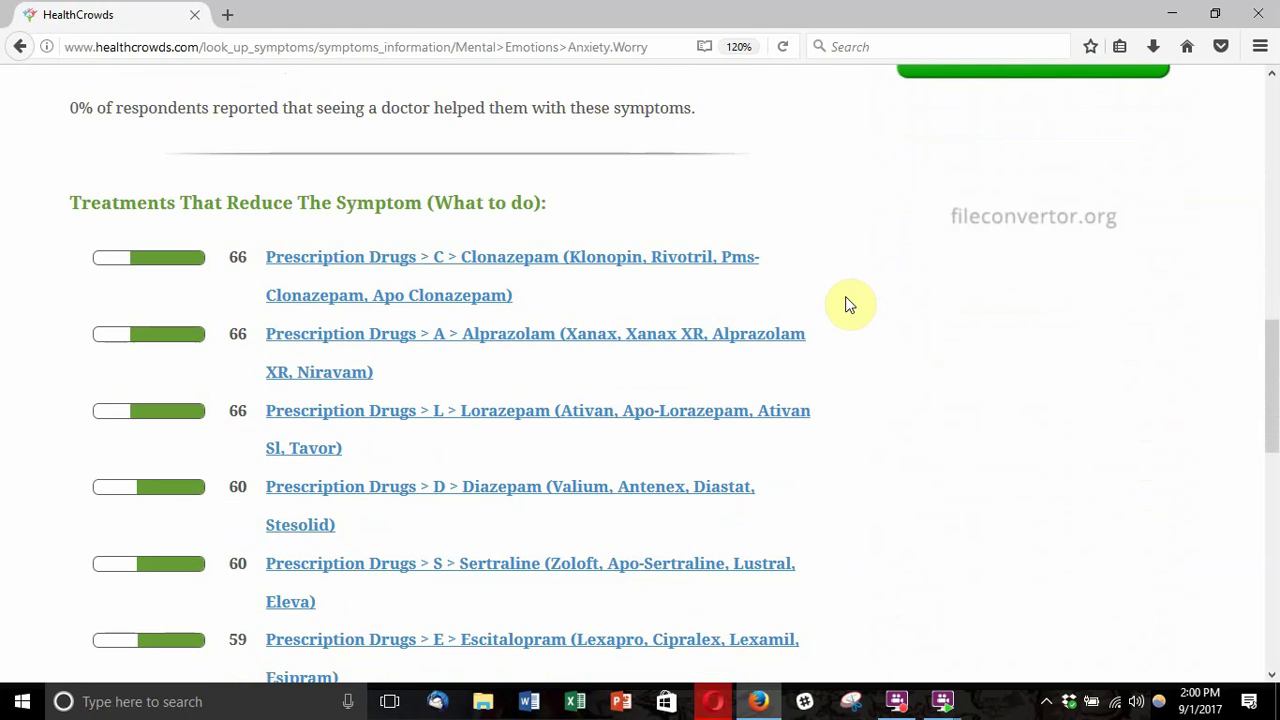
scroll(912, 500, down, 1)
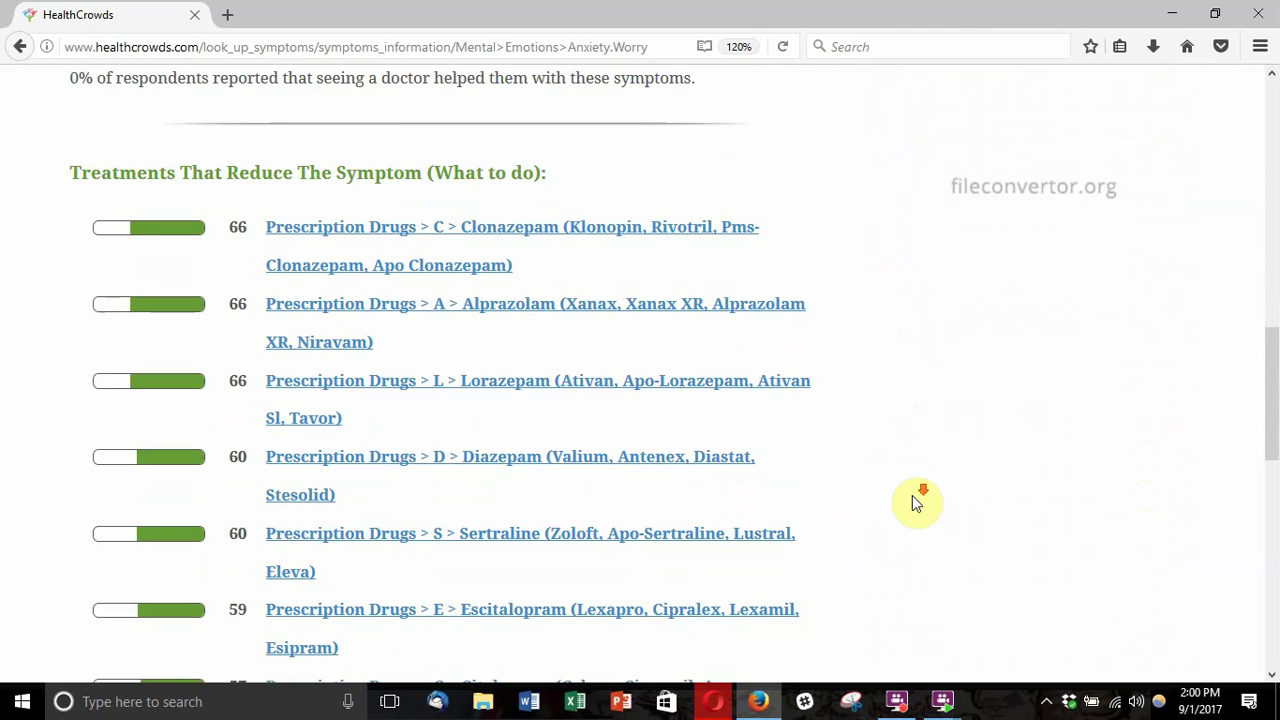
scroll(912, 503, down, 6)
scroll(918, 503, up, 1)
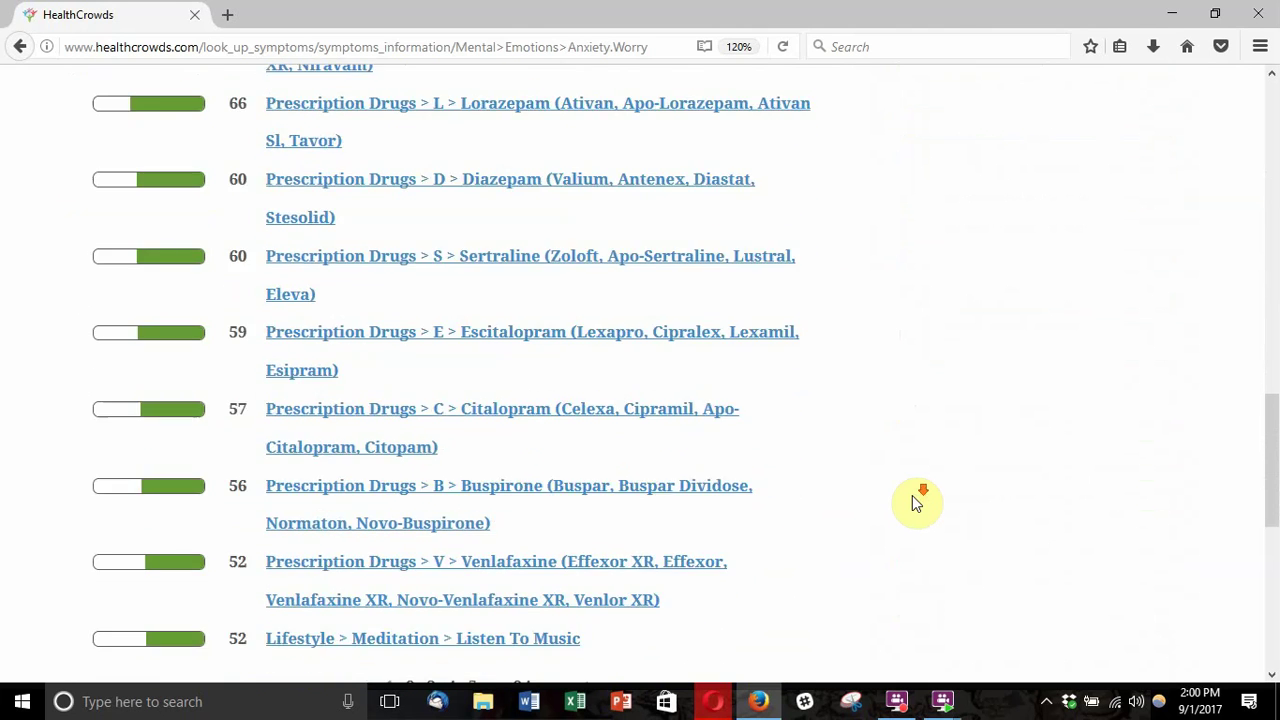
scroll(918, 503, down, 5)
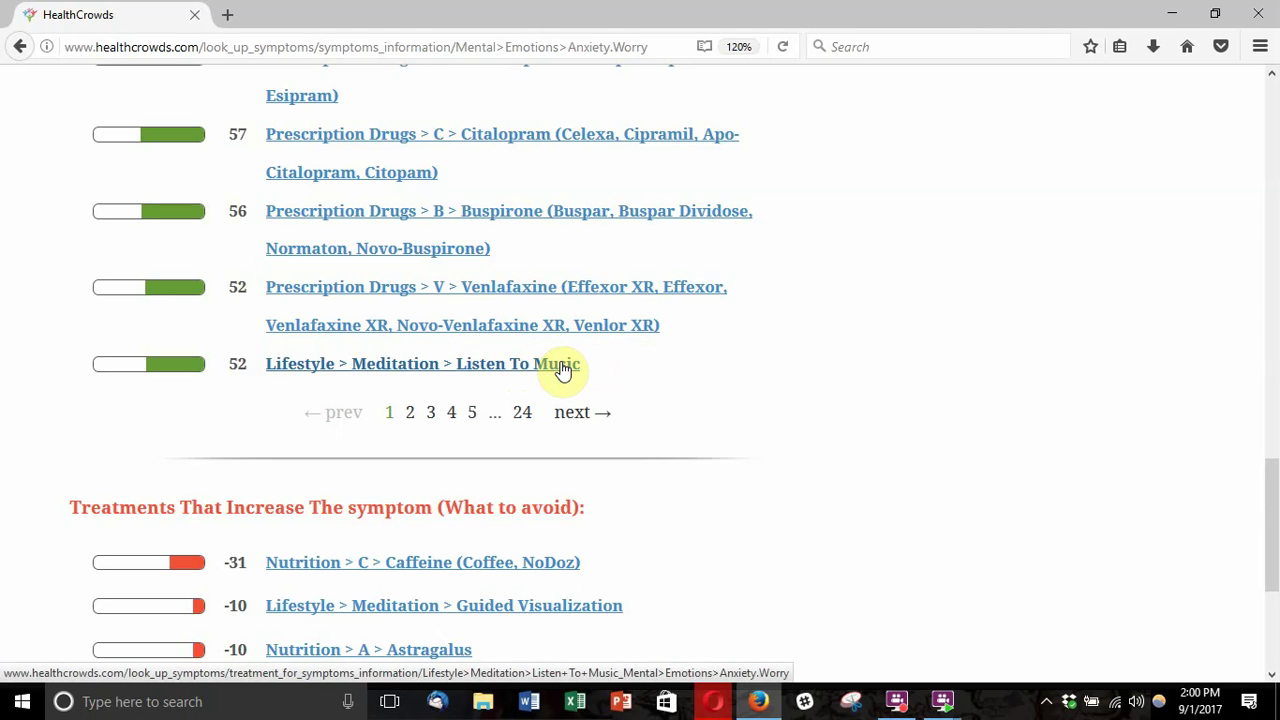
Step: Open the Lifestyle > Meditation > Listen To Music treatment and examine its daily schedule, calendar schedule and meals ratings
click(424, 372)
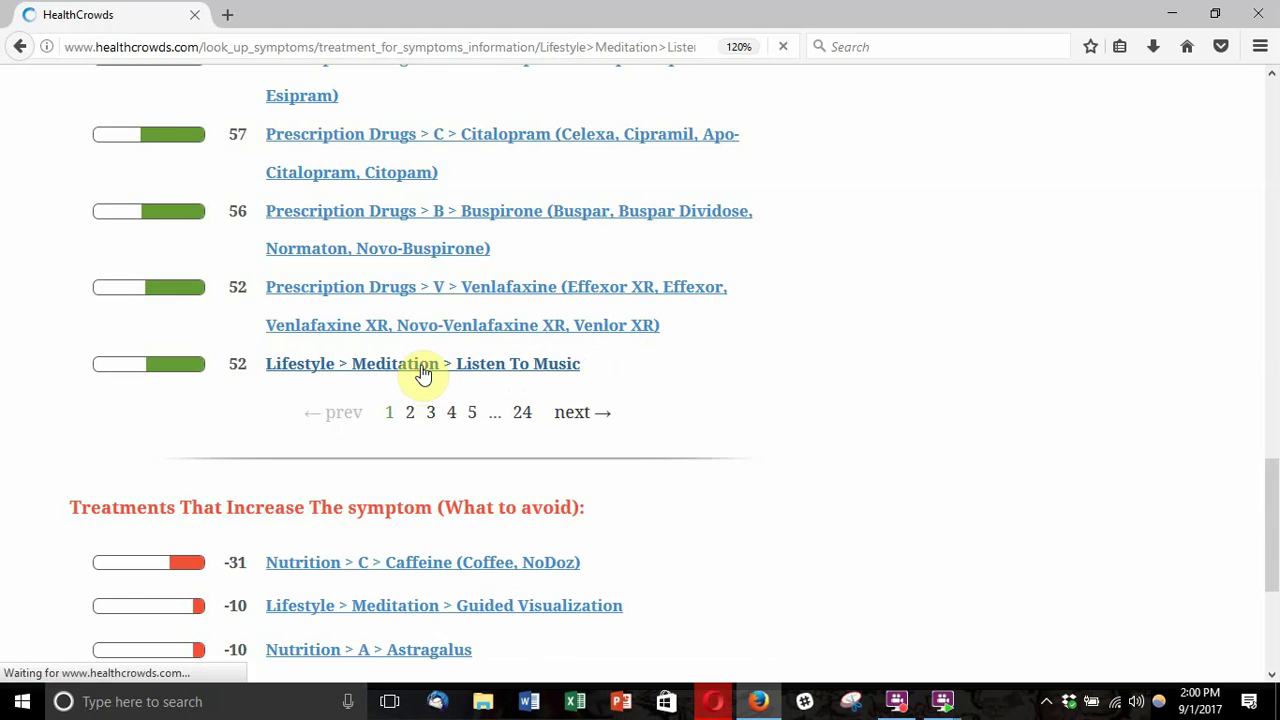
scroll(763, 456, down, 5)
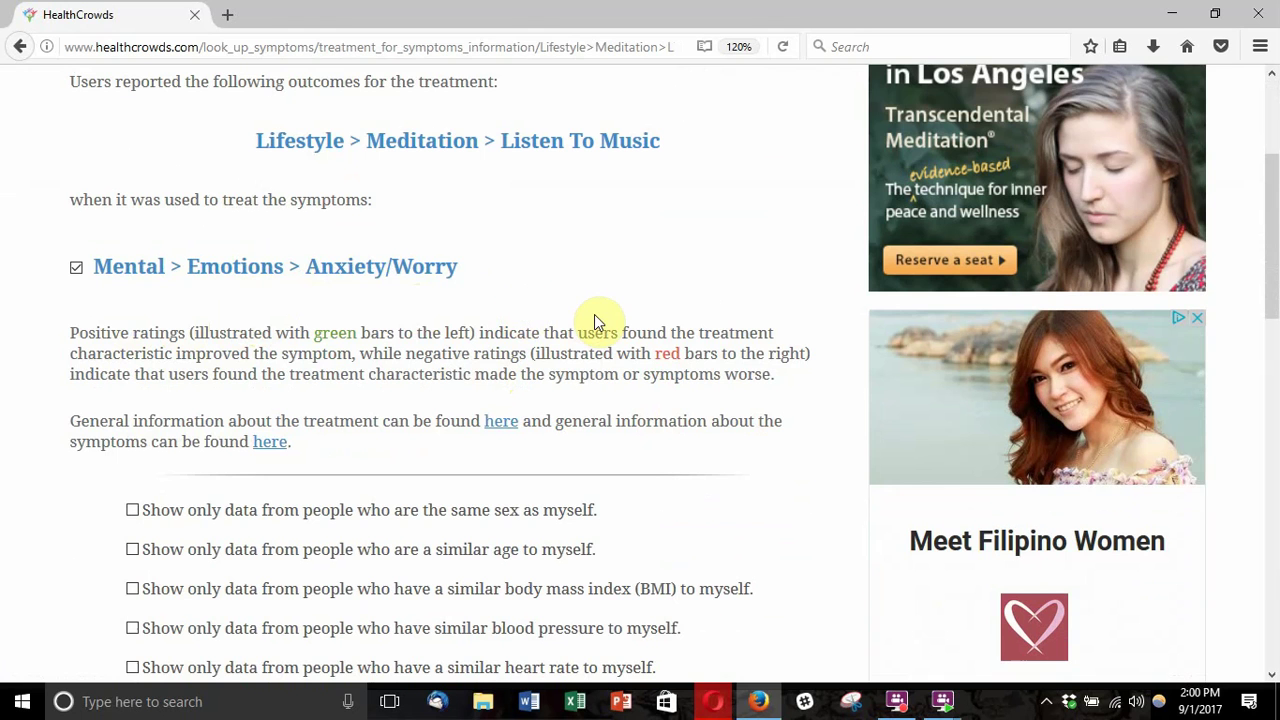
scroll(595, 320, down, 5)
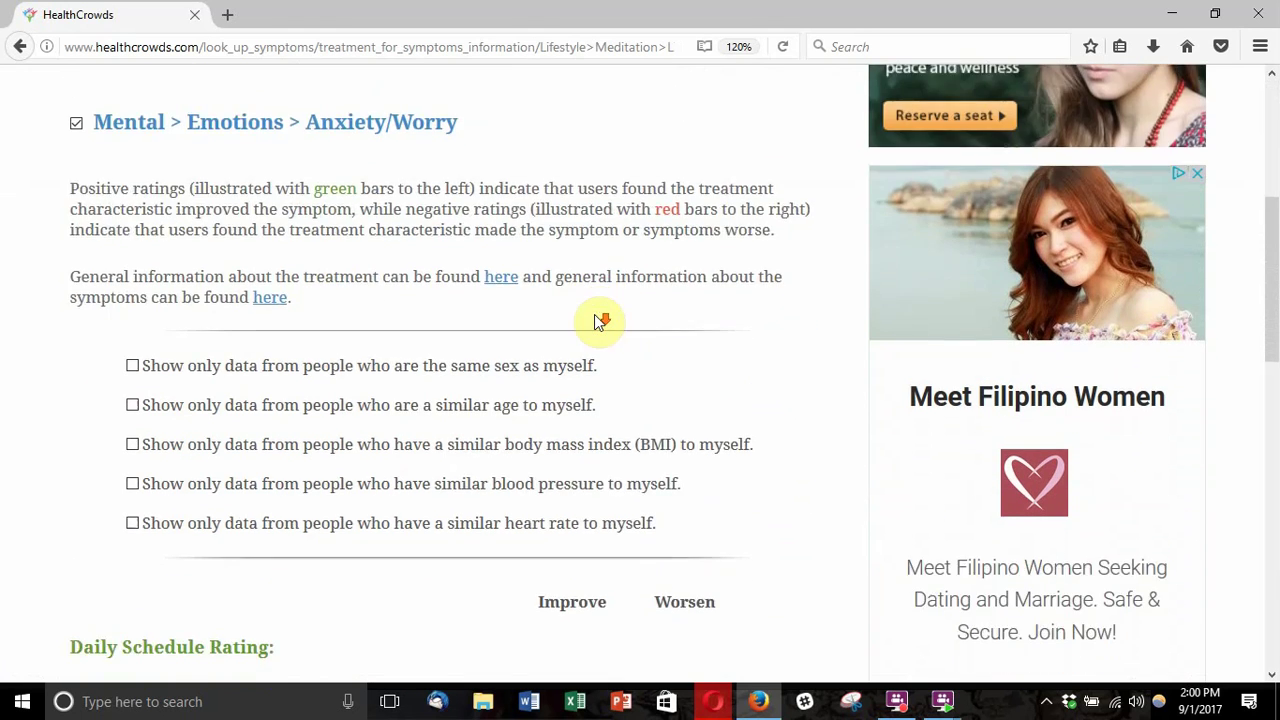
scroll(594, 320, down, 5)
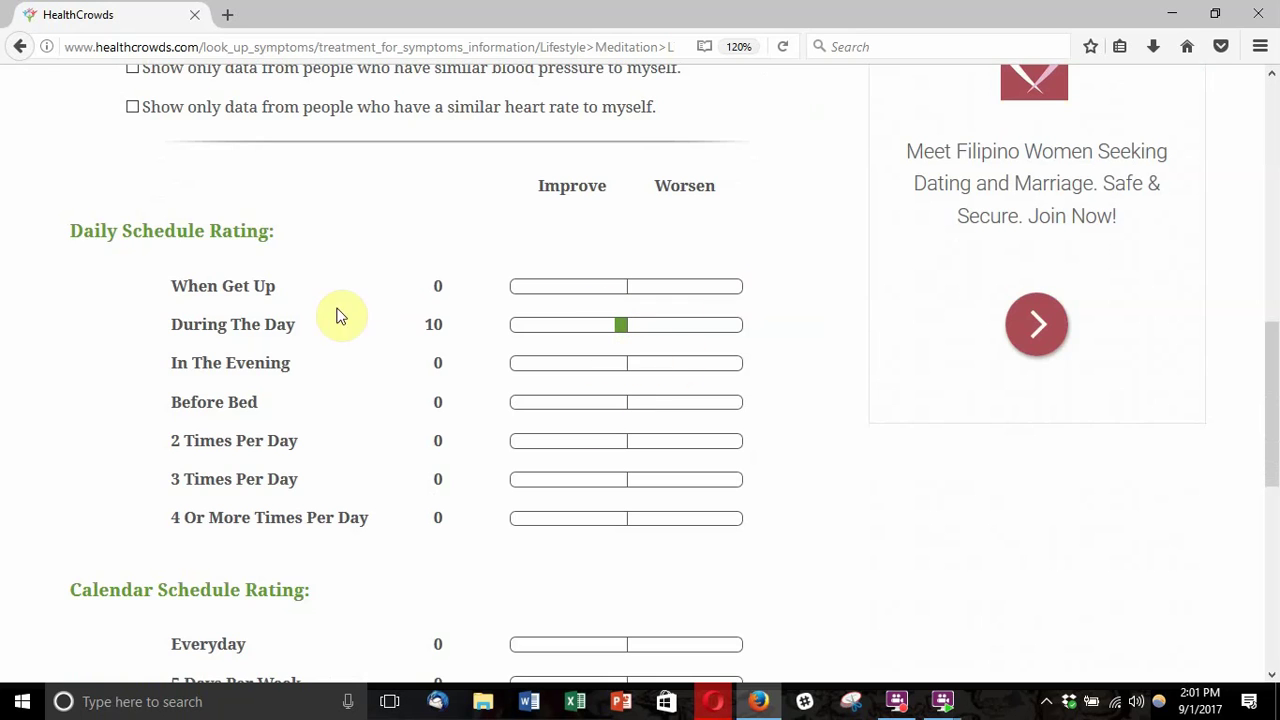
scroll(596, 376, down, 2)
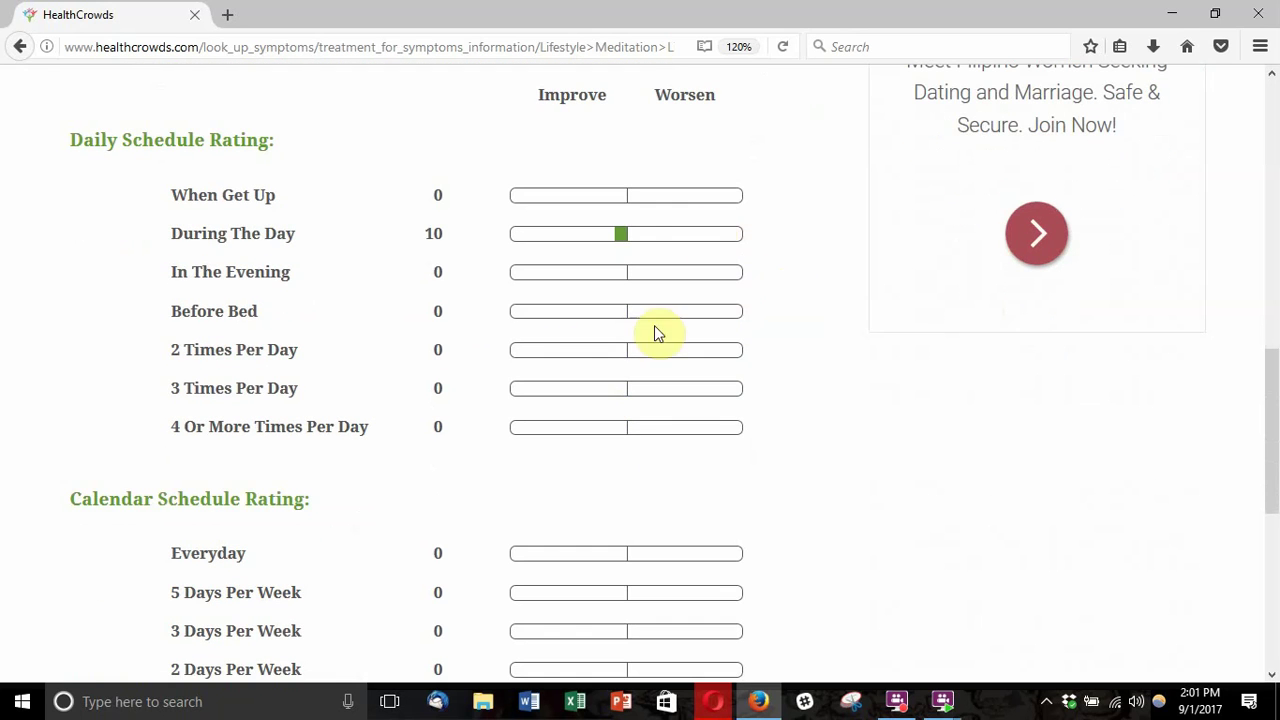
scroll(705, 480, down, 1)
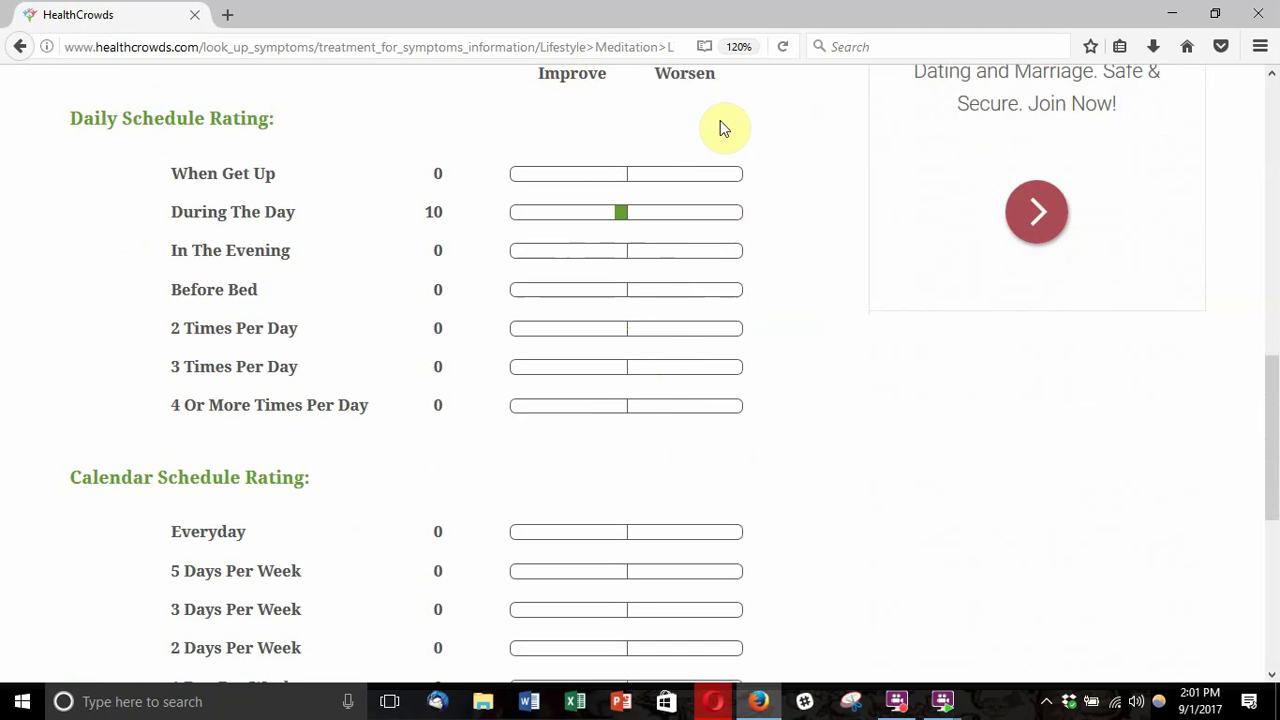
scroll(780, 493, down, 4)
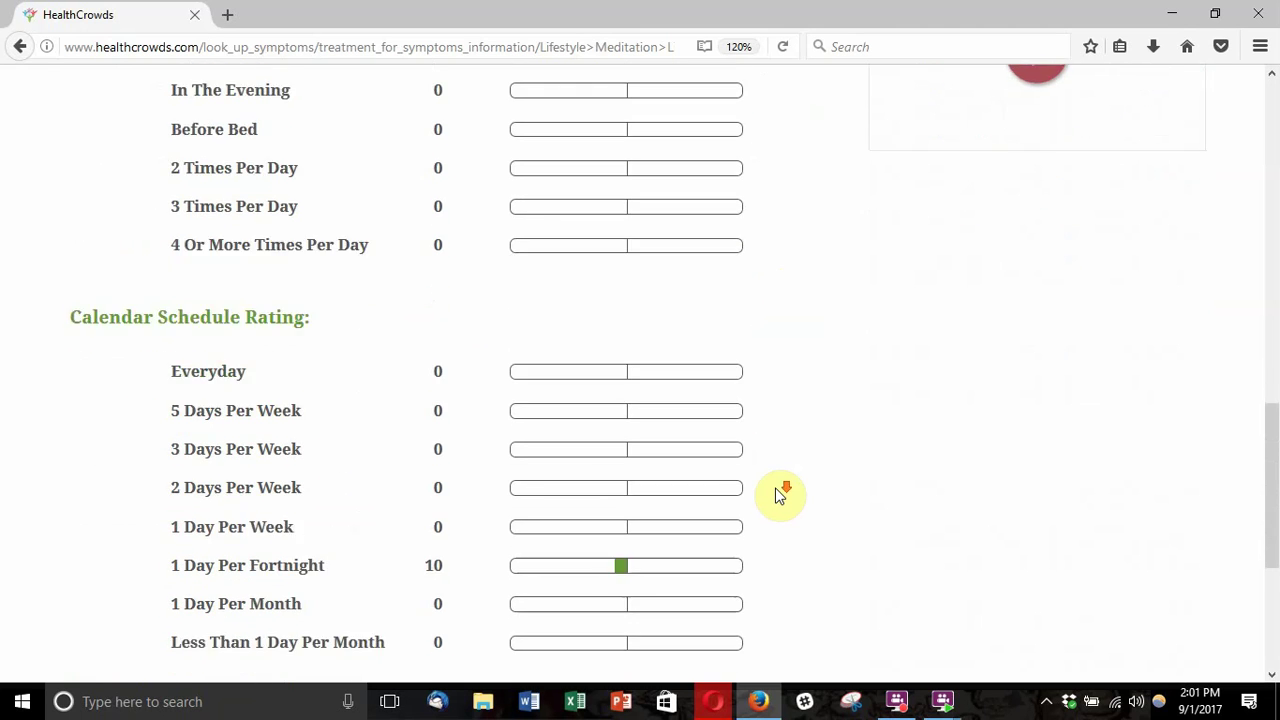
scroll(780, 495, down, 1)
scroll(780, 496, down, 1)
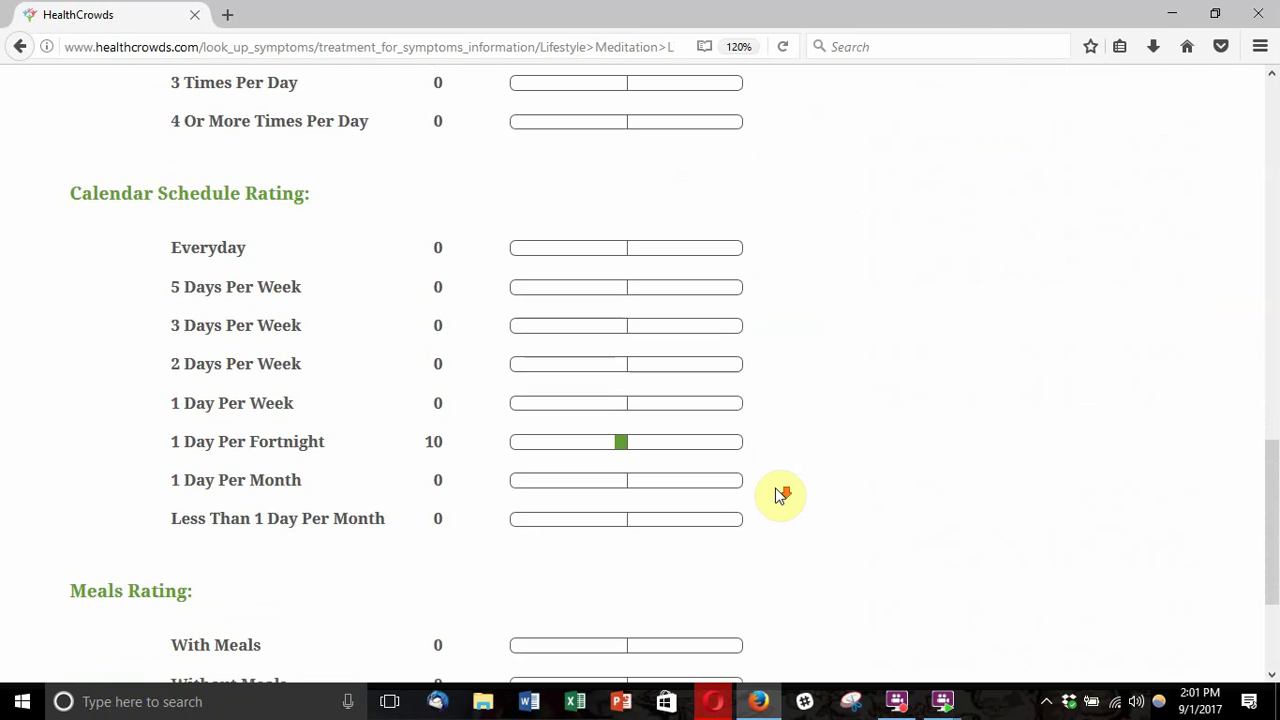
scroll(779, 494, down, 1)
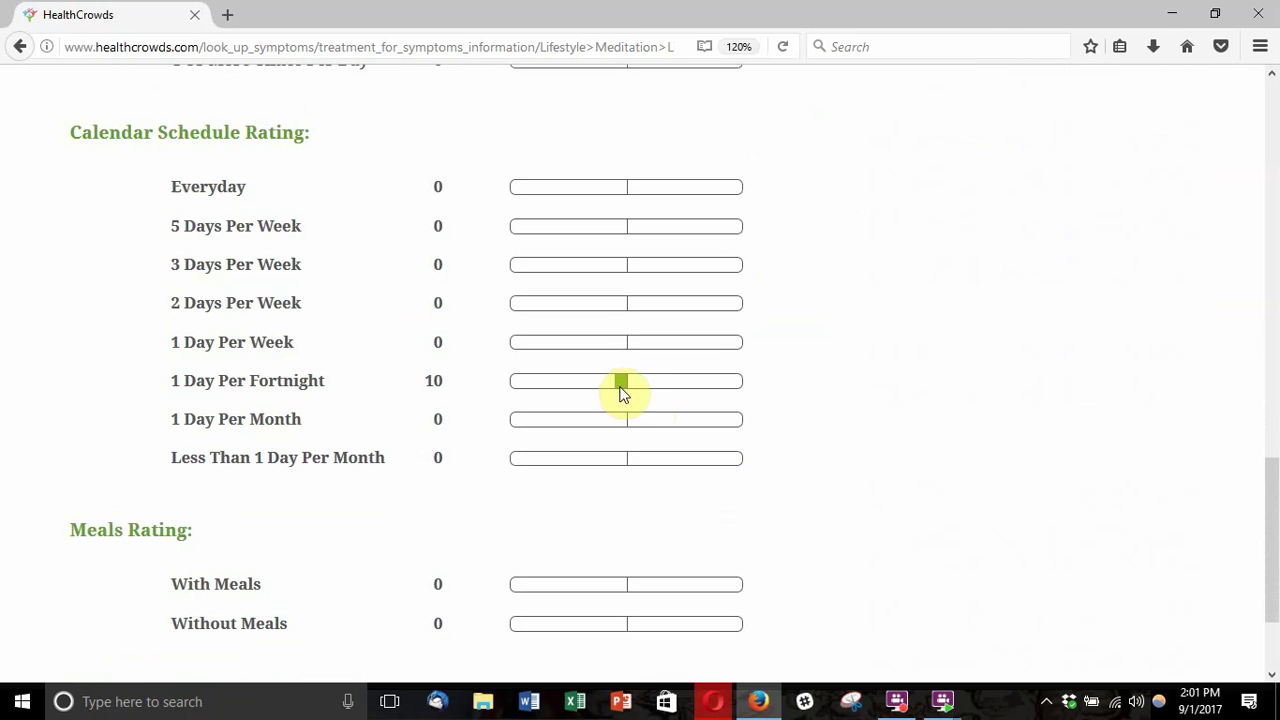
scroll(729, 491, down, 3)
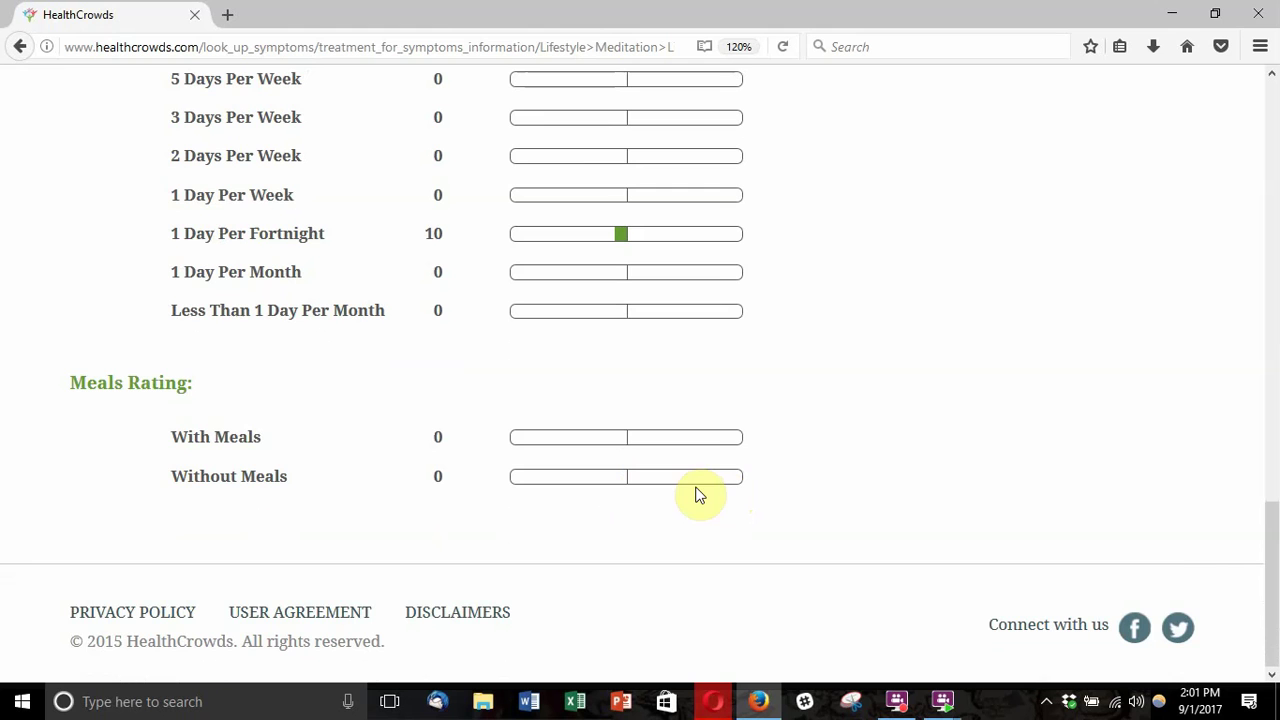
scroll(650, 476, up, 12)
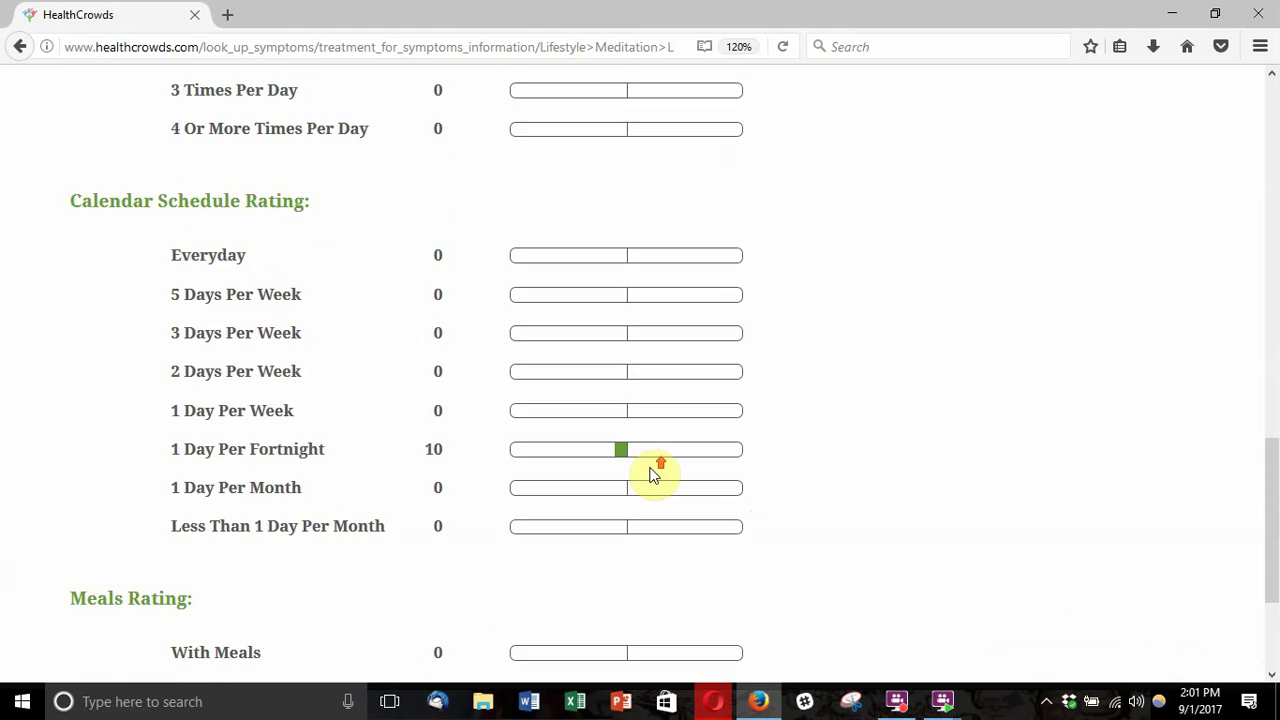
scroll(650, 476, up, 15)
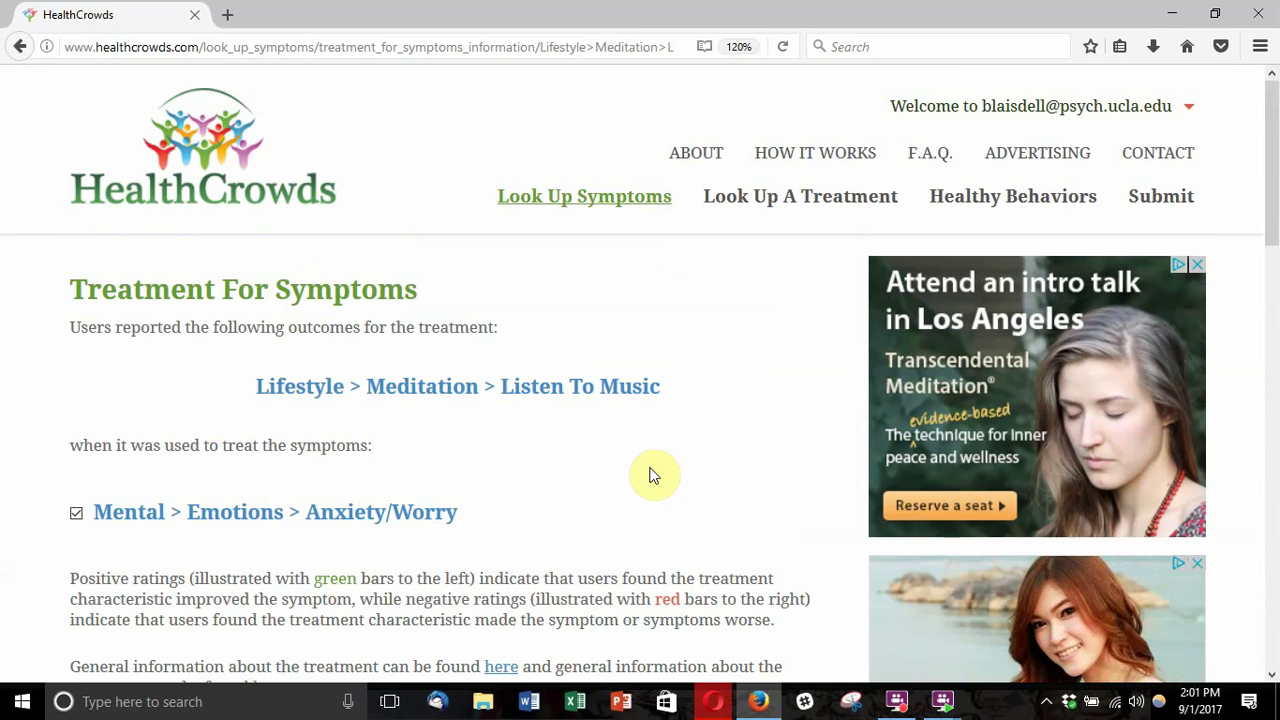
Step: Return to the Anxiety/Worry symptom information and compare the treatments to avoid with those that reduce the symptom
click(22, 49)
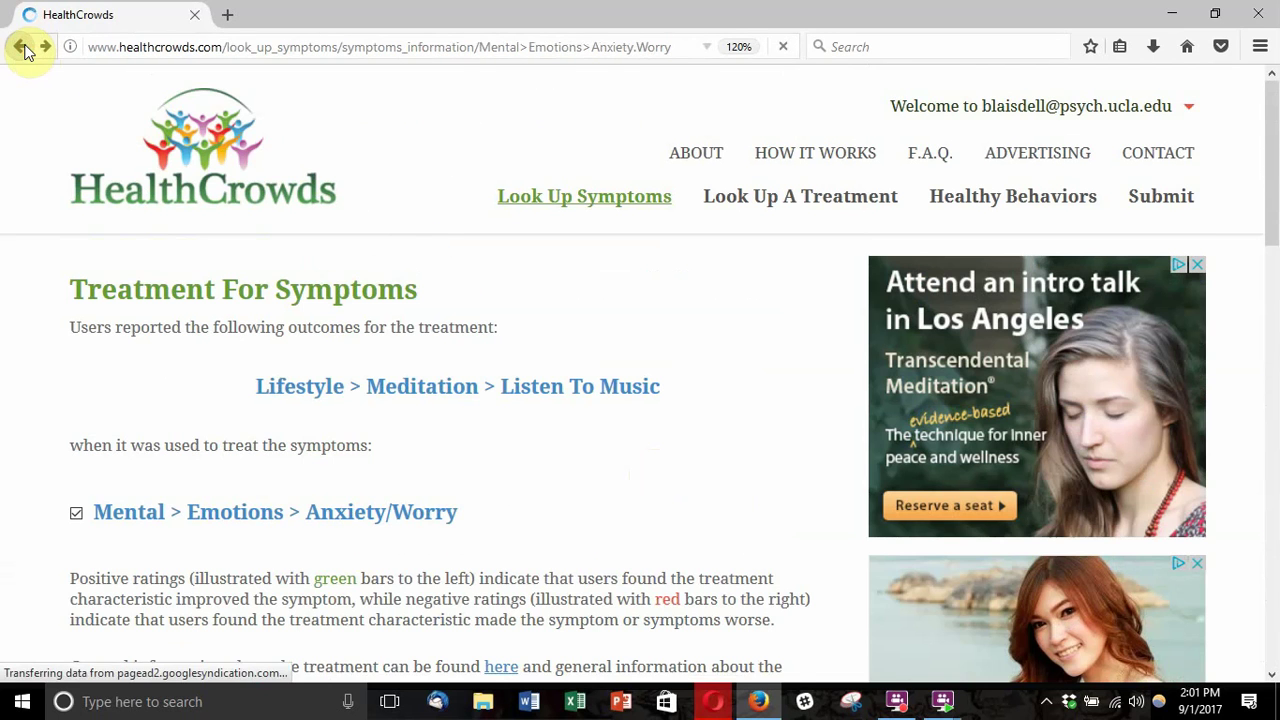
scroll(822, 447, down, 3)
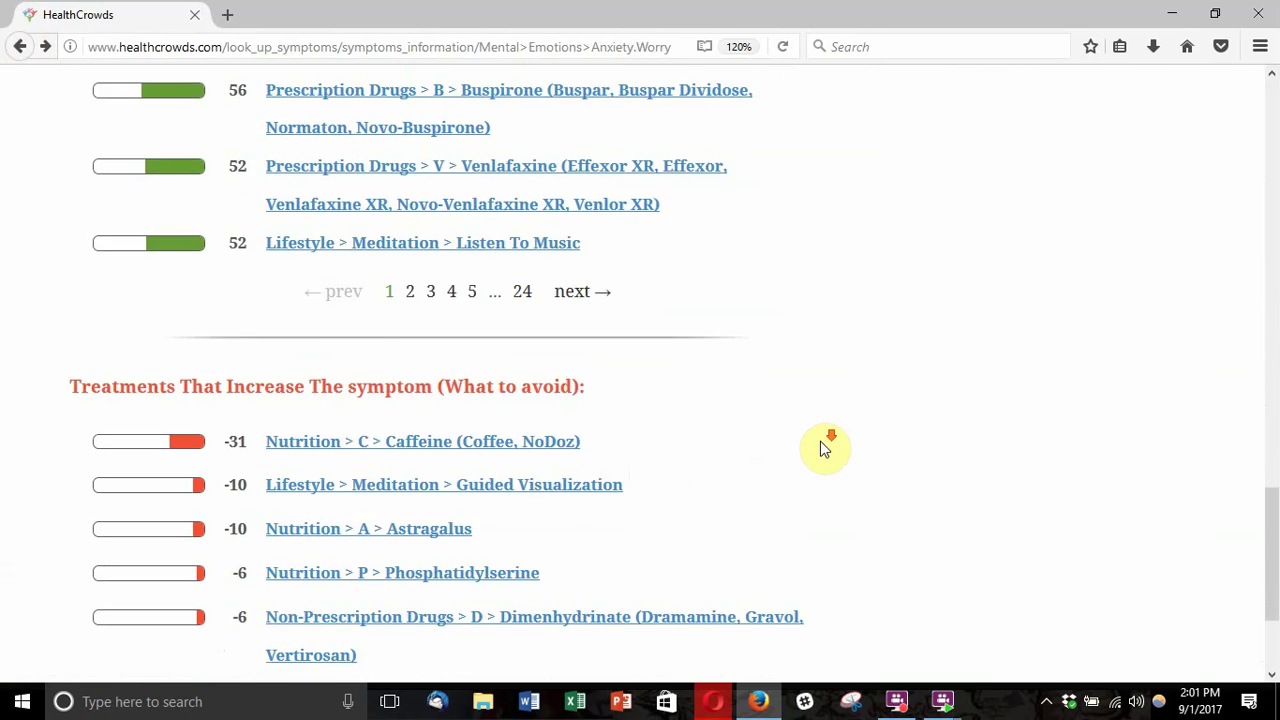
scroll(822, 447, down, 3)
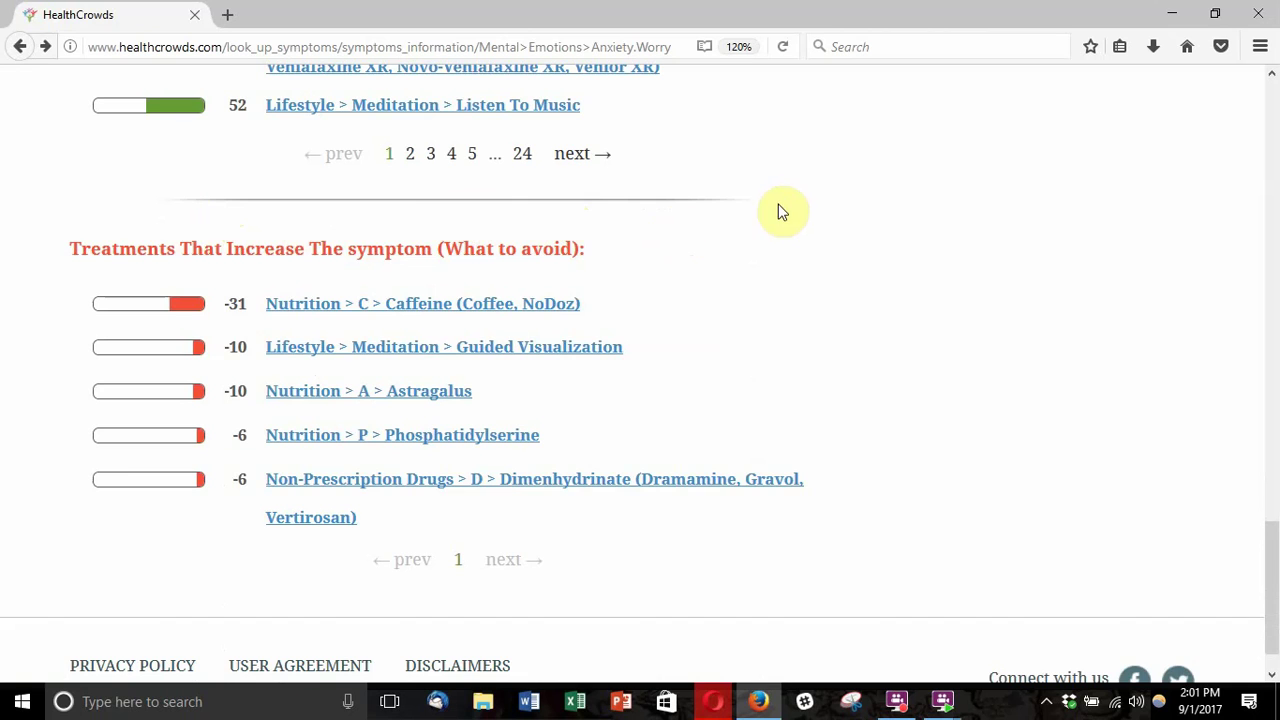
scroll(812, 218, up, 9)
scroll(814, 220, up, 8)
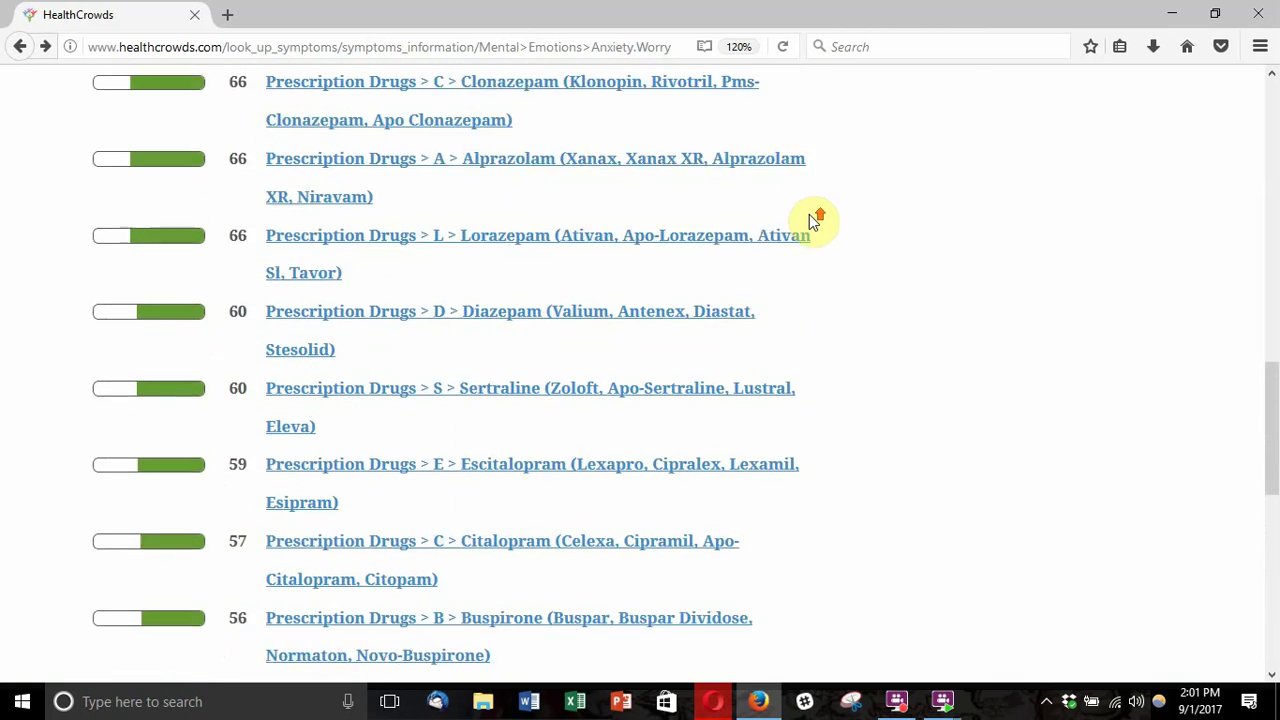
scroll(813, 220, down, 15)
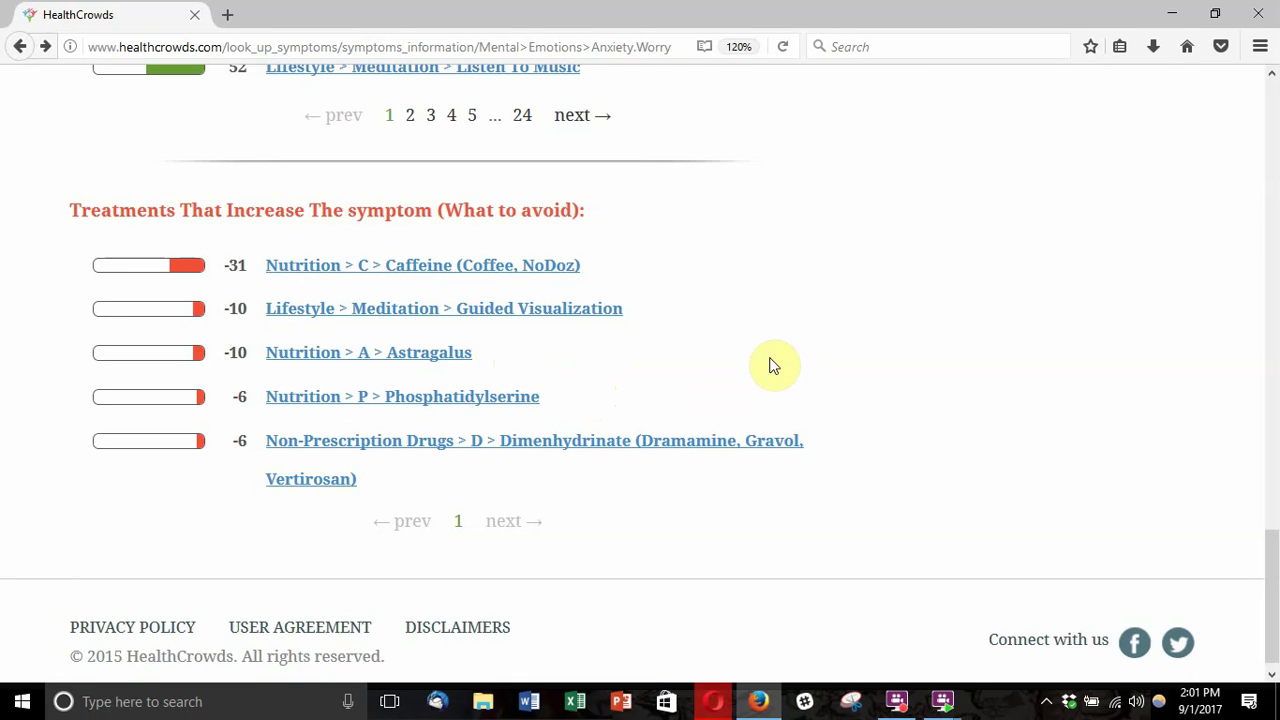
scroll(775, 360, up, 1)
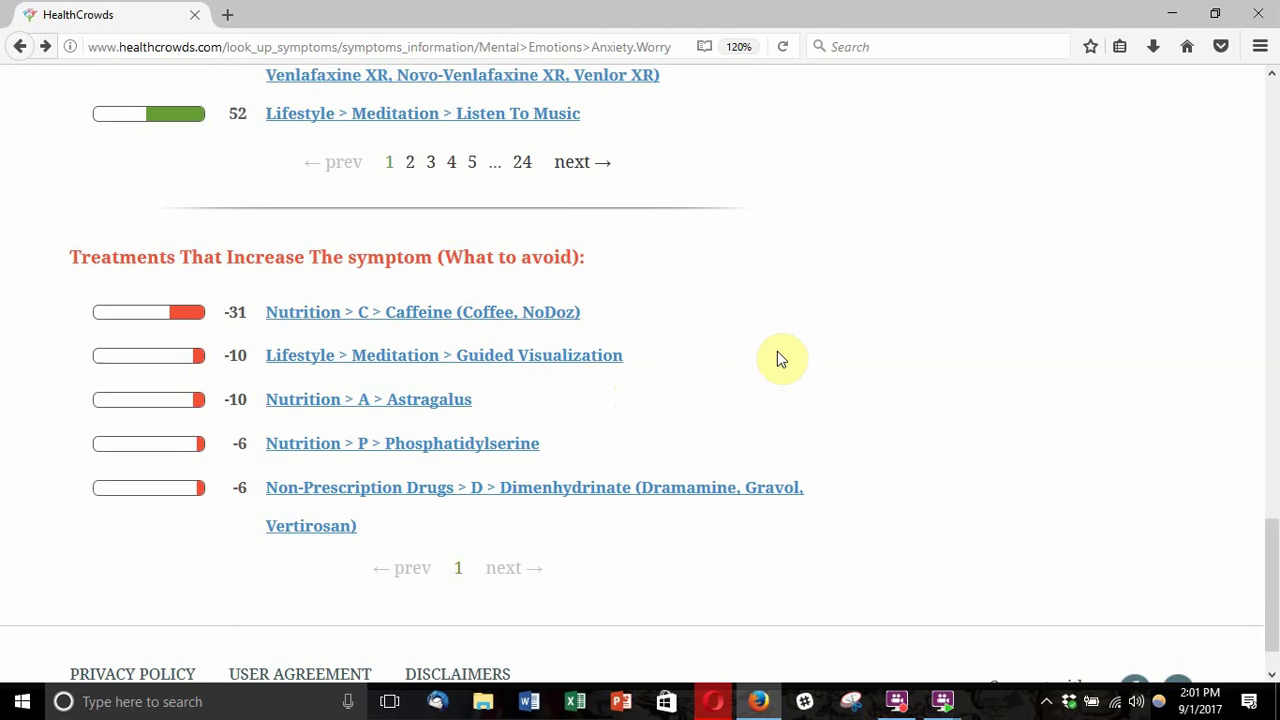
scroll(780, 358, up, 1)
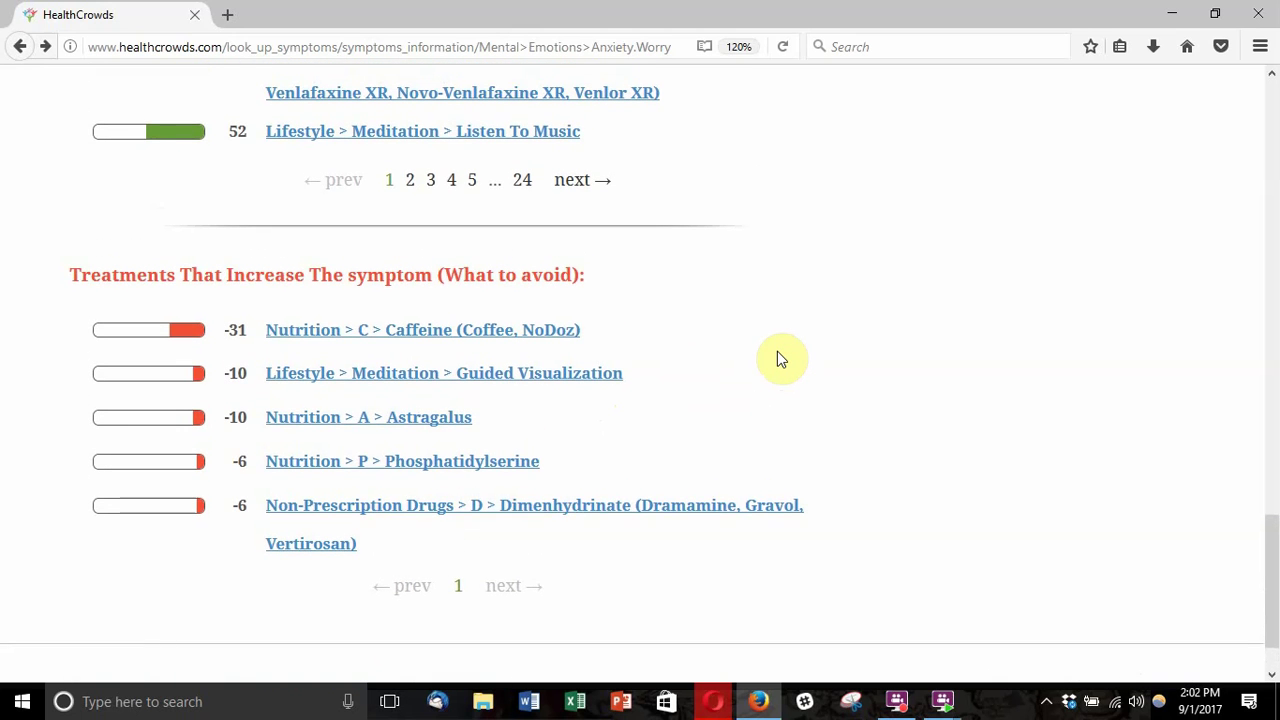
scroll(780, 358, up, 3)
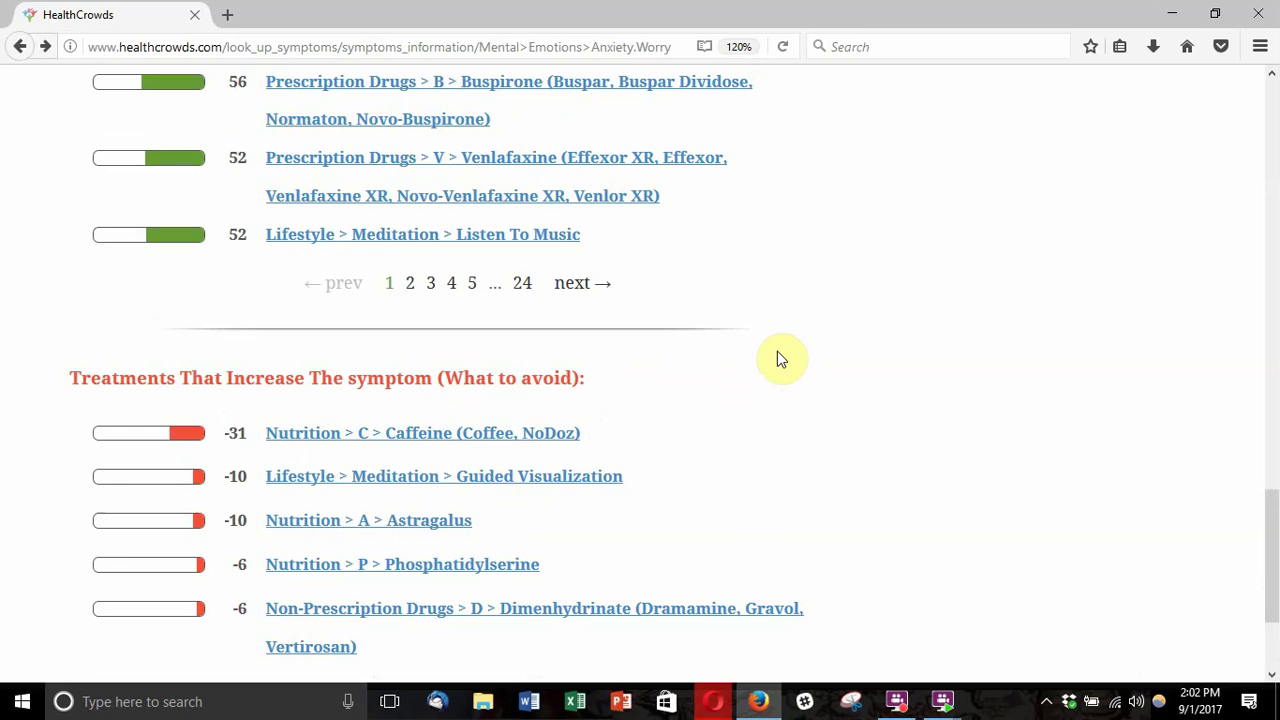
scroll(781, 358, up, 10)
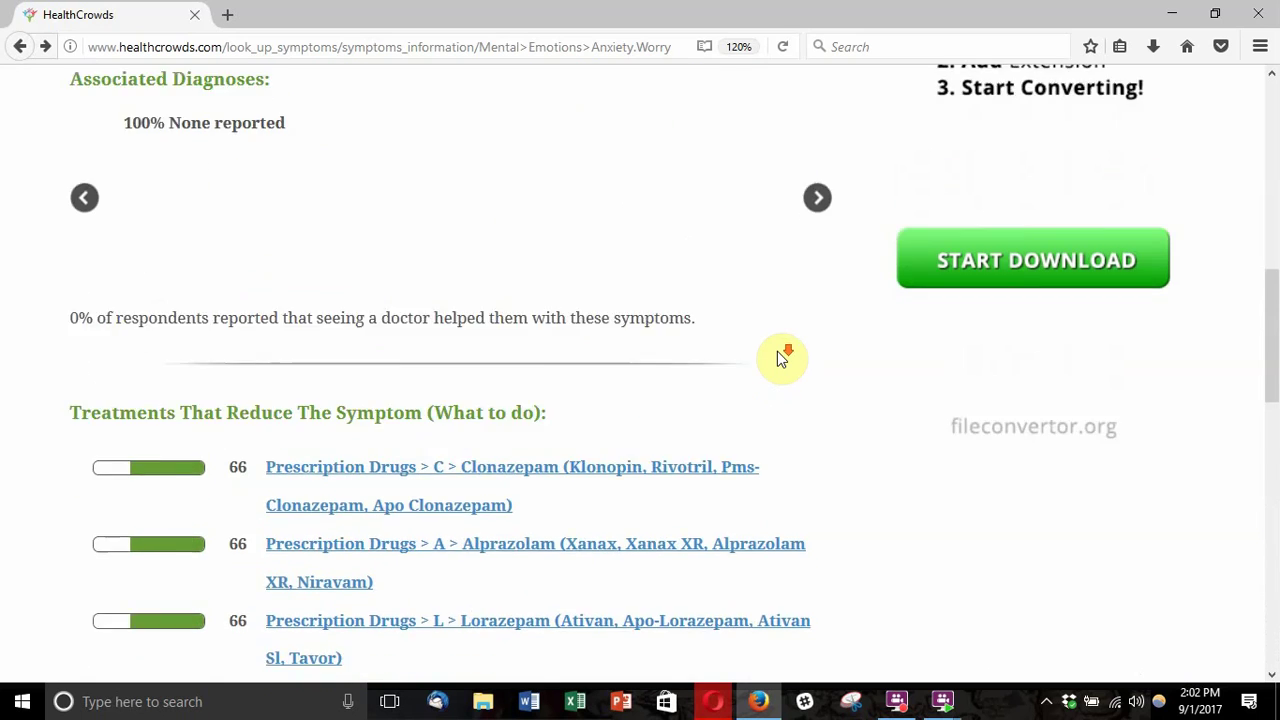
scroll(780, 358, down, 10)
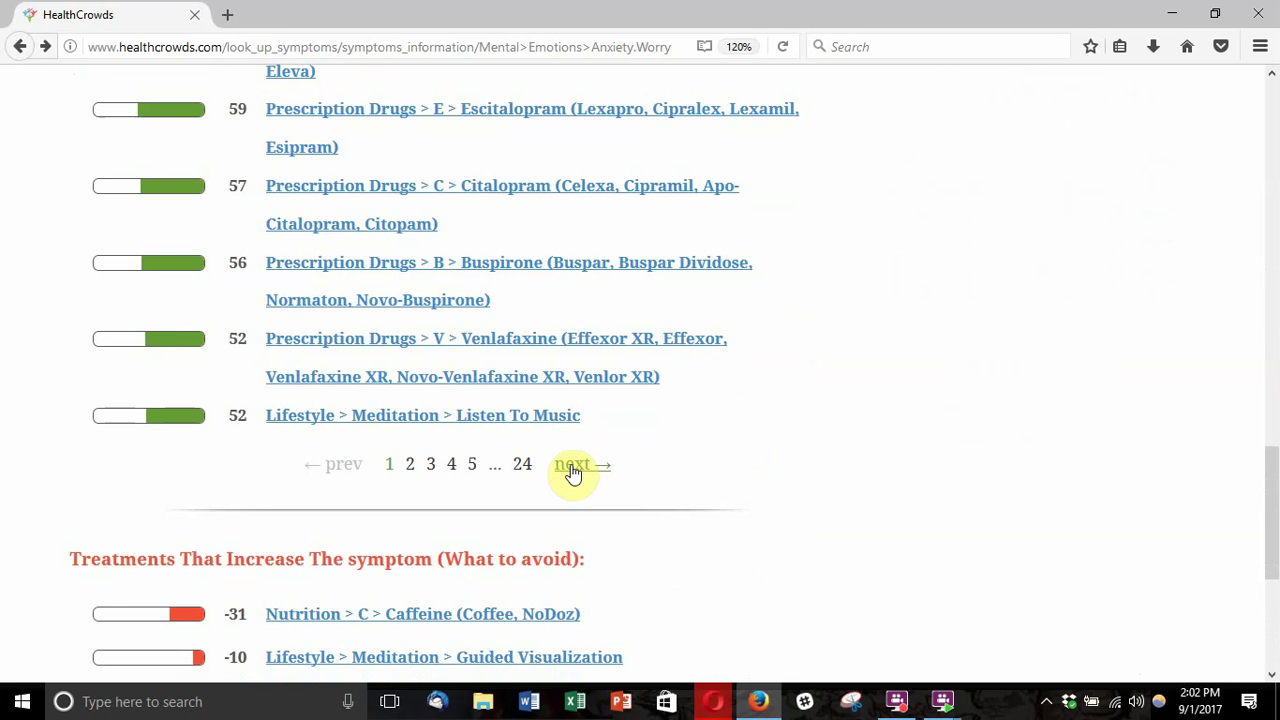
Step: Filter the Anxiety/Worry treatments by the Nutrition category
scroll(823, 443, up, 11)
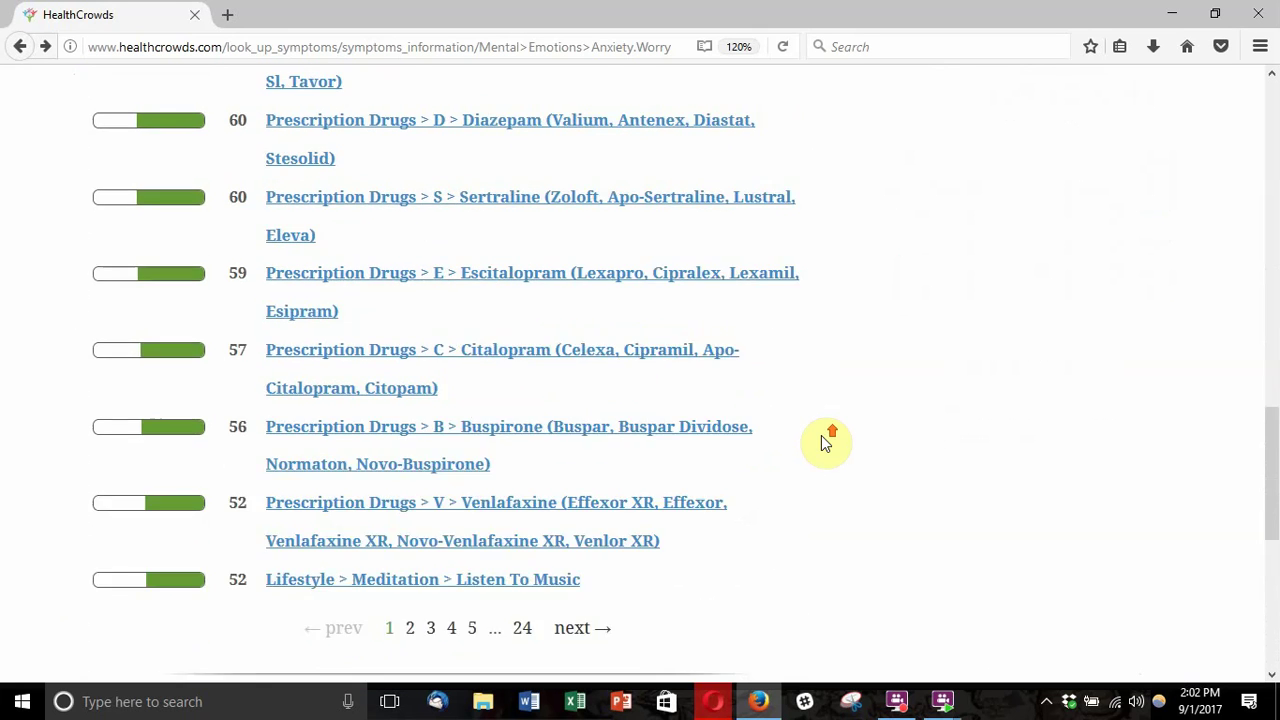
scroll(821, 435, up, 12)
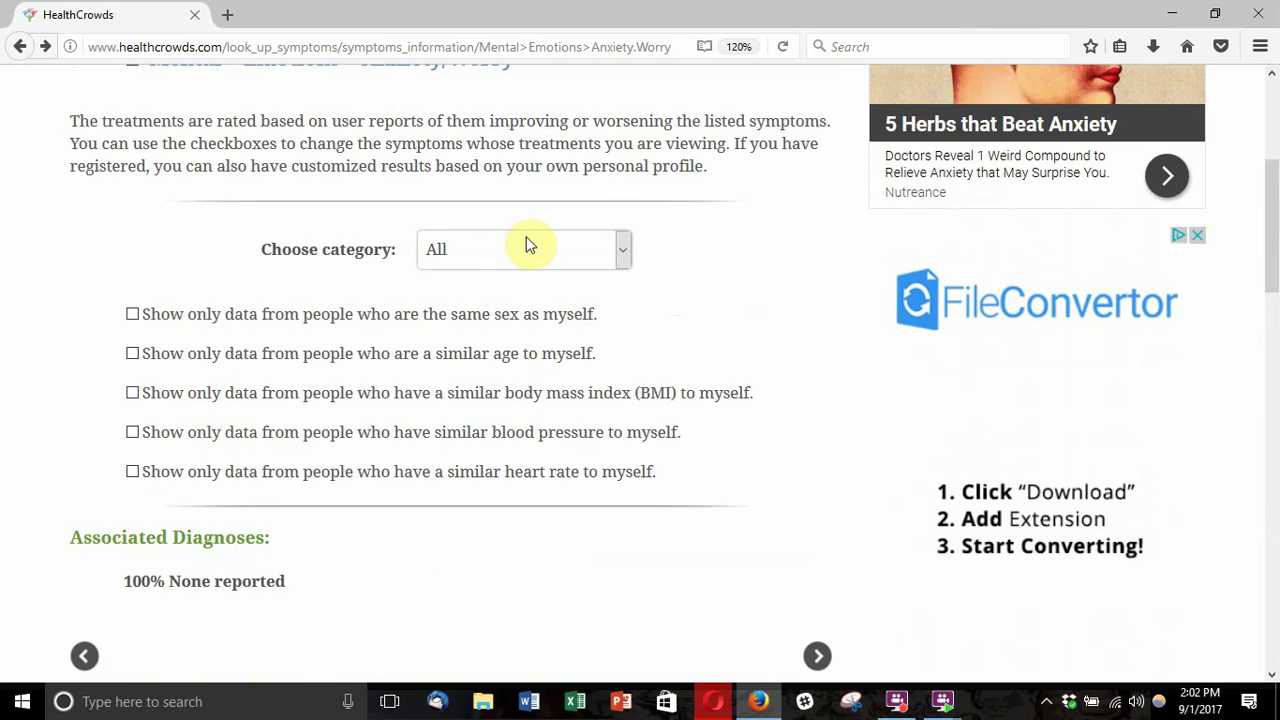
click(625, 255)
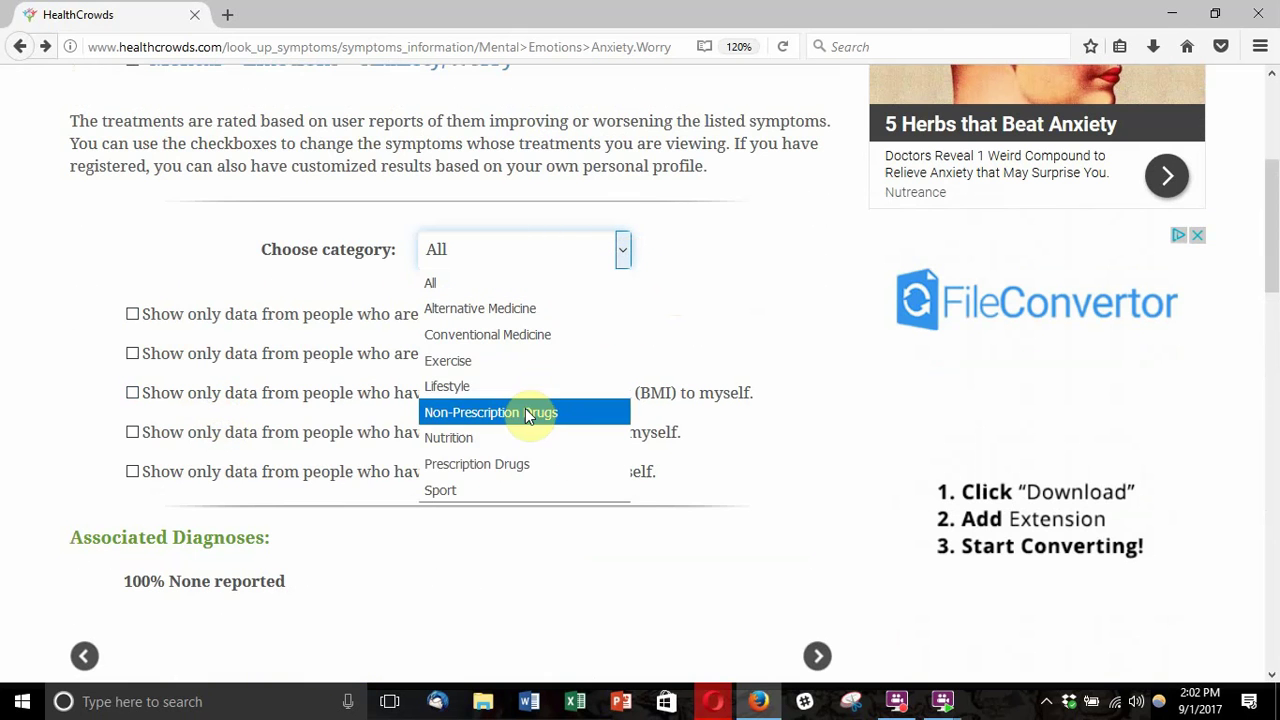
click(500, 441)
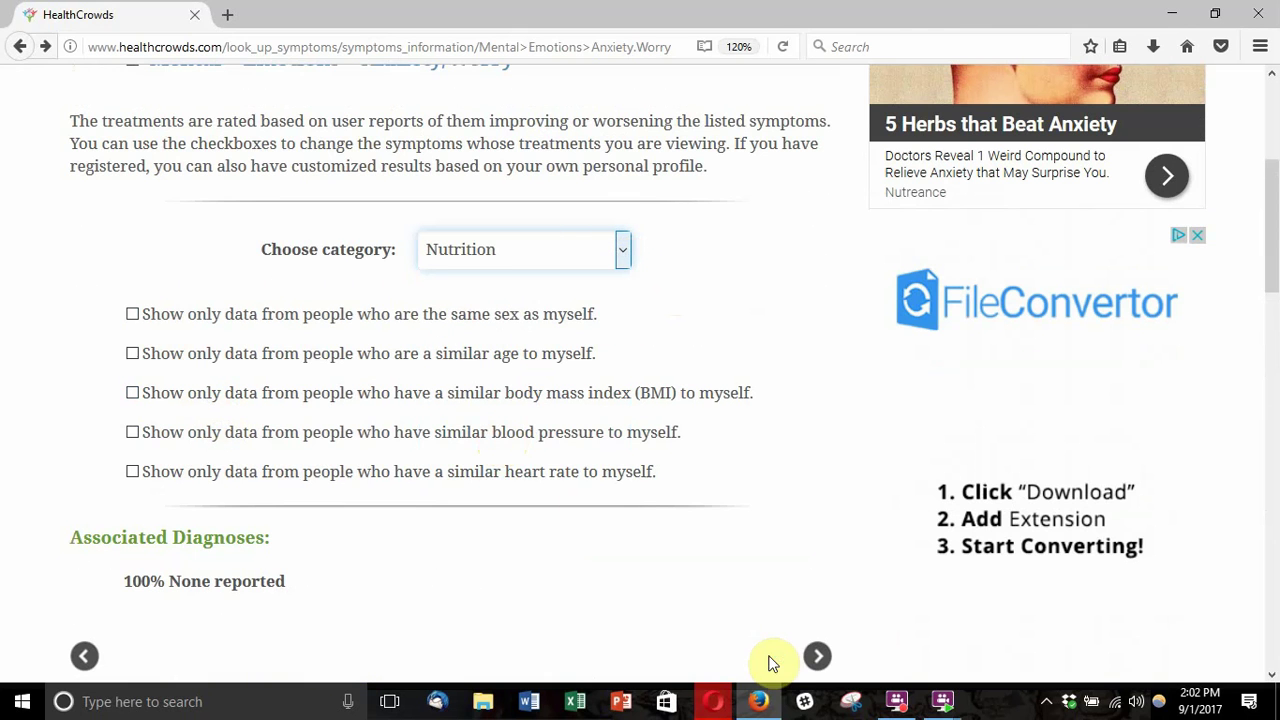
Step: Examine the Nutrition treatments that reduce Anxiety/Worry and those that increase it
scroll(710, 503, down, 1)
scroll(710, 503, down, 6)
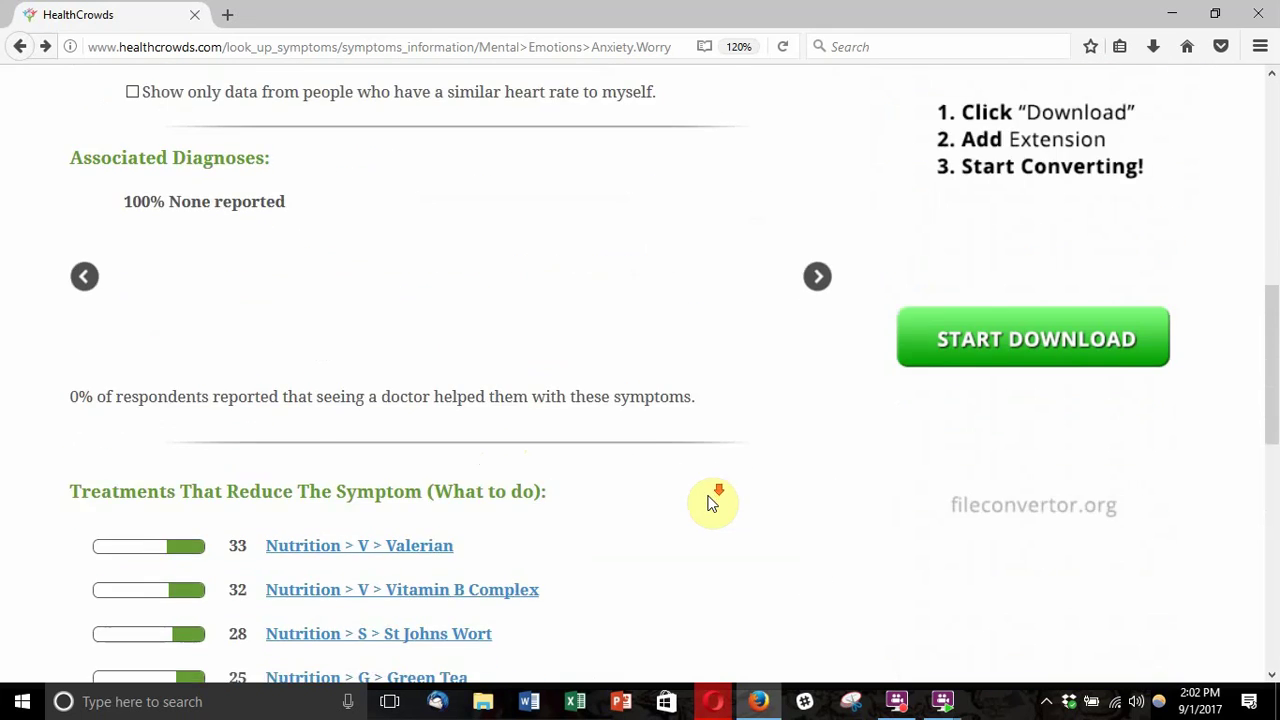
scroll(710, 503, down, 1)
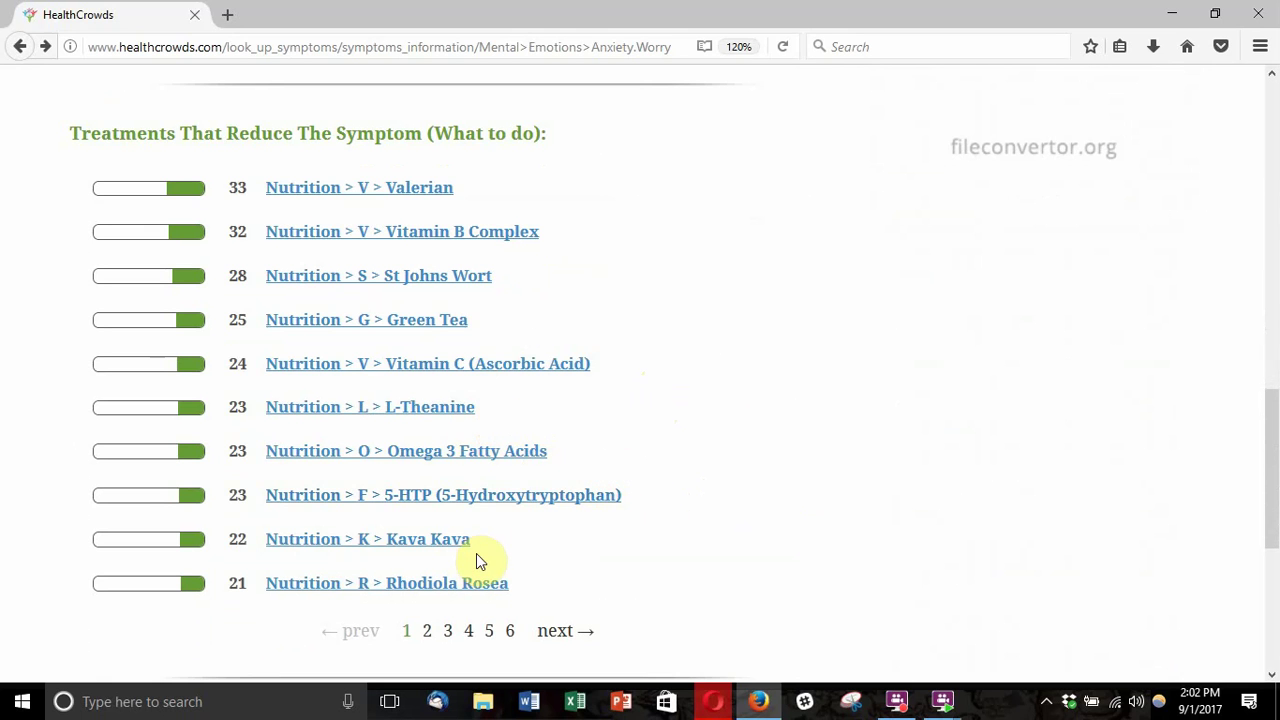
scroll(686, 550, up, 2)
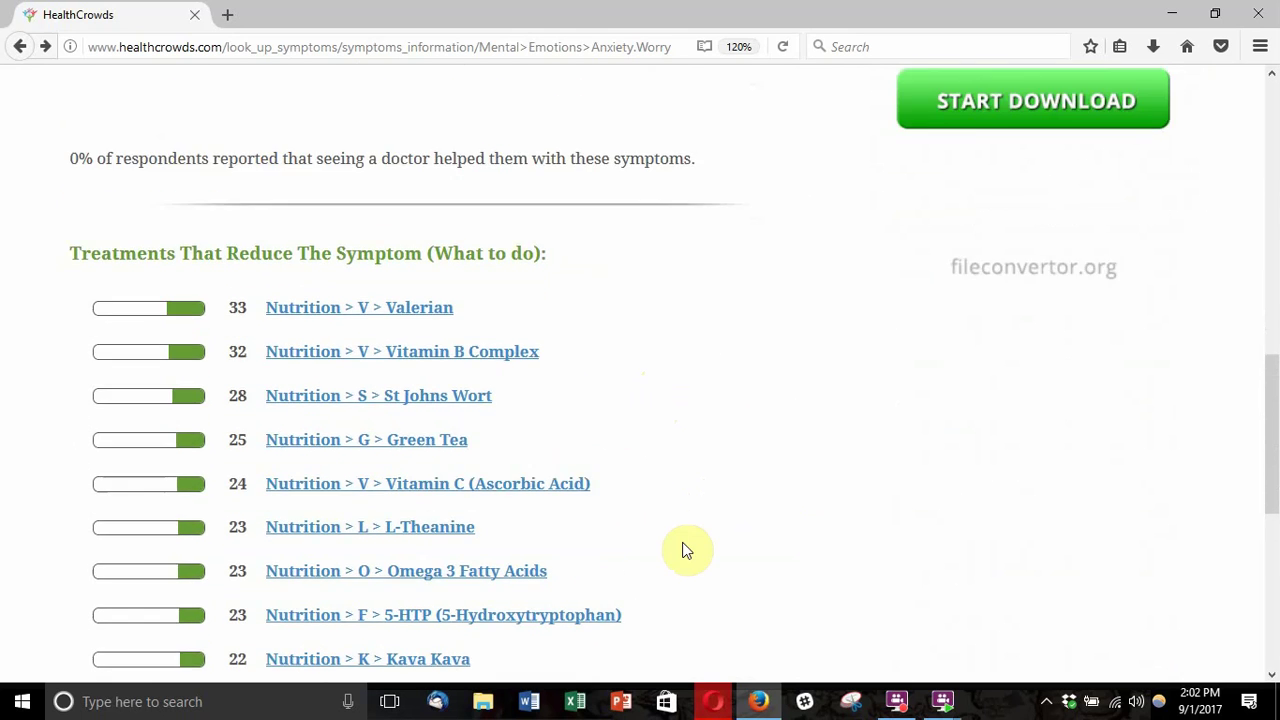
scroll(686, 550, down, 2)
scroll(686, 550, up, 1)
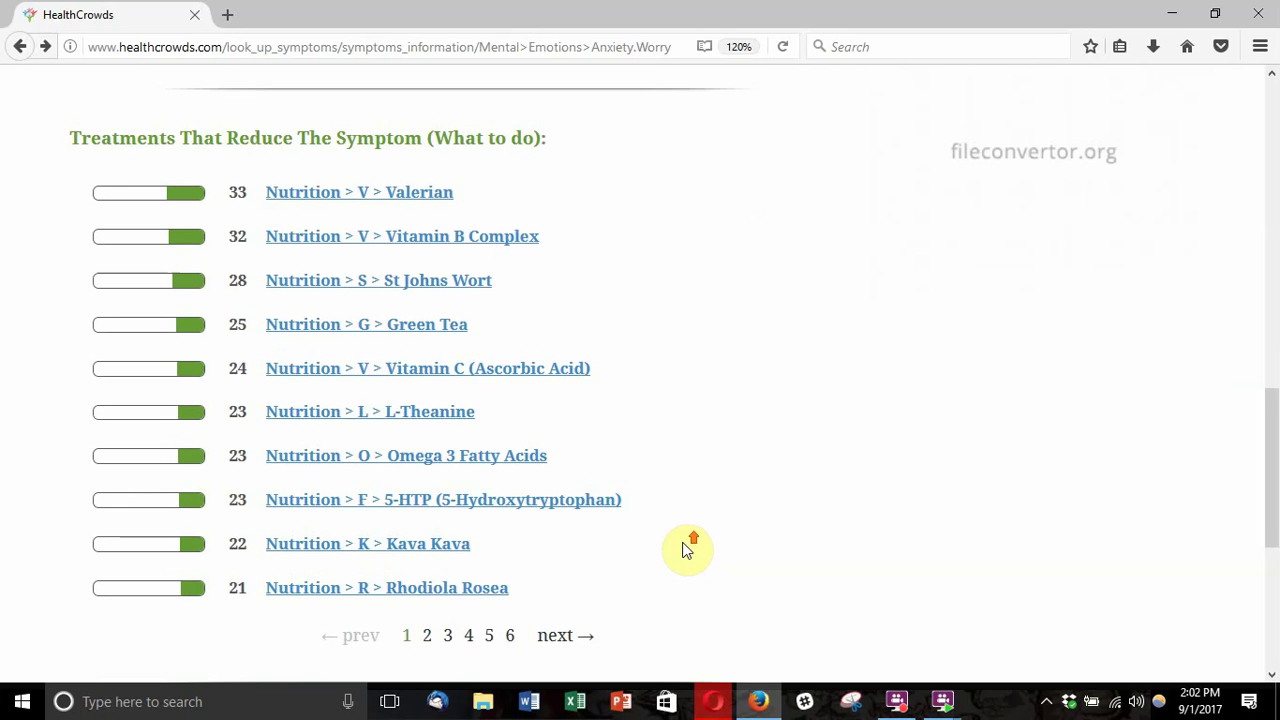
scroll(686, 550, down, 6)
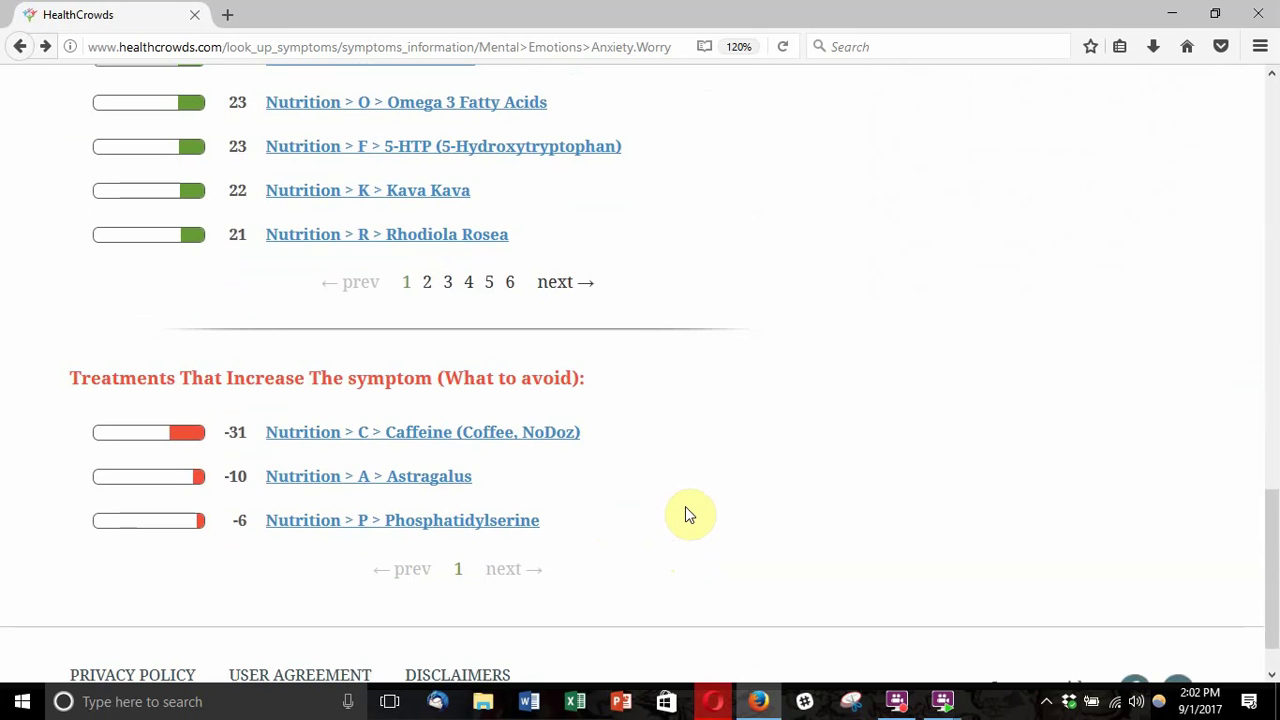
scroll(685, 506, up, 15)
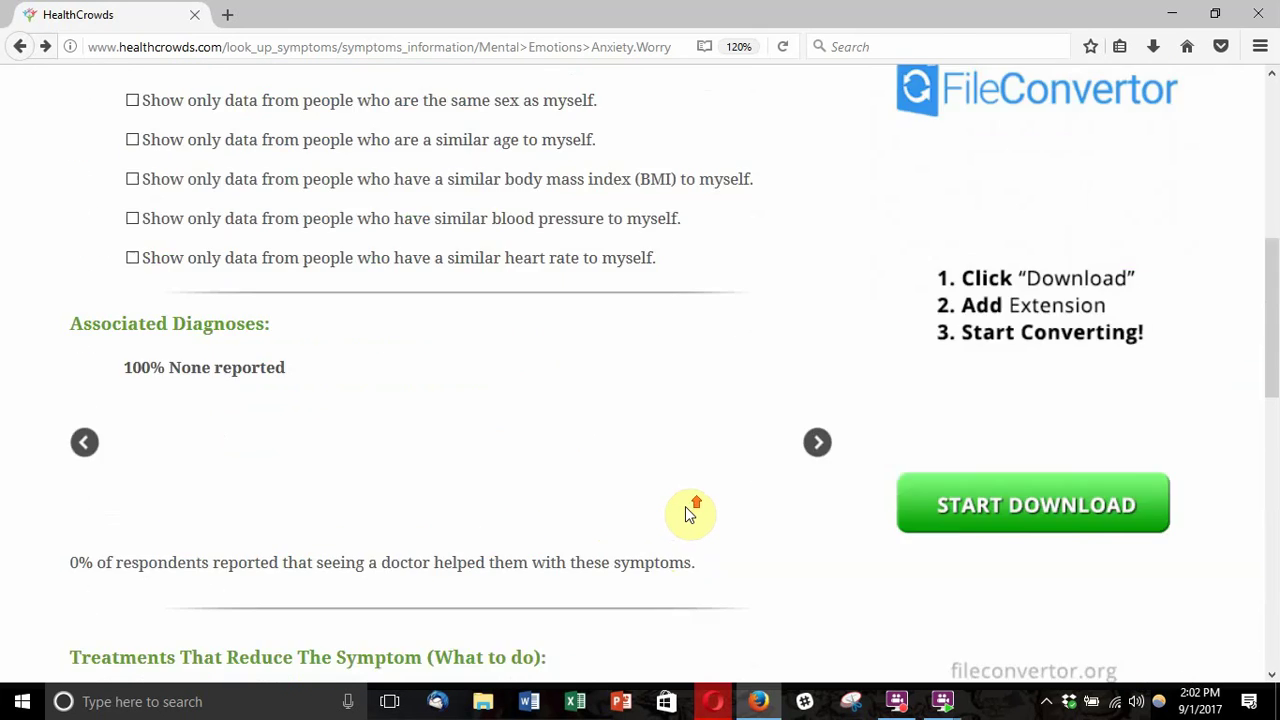